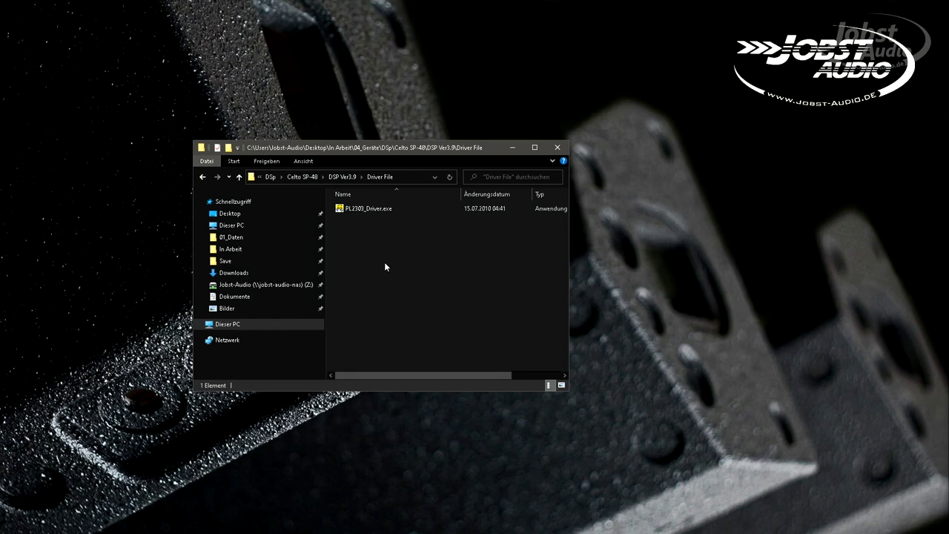
# Return to the DSP Ver3.9 folder and launch DSP Ver3.9.exe.
pyautogui.hotkey('alt', 'Left')
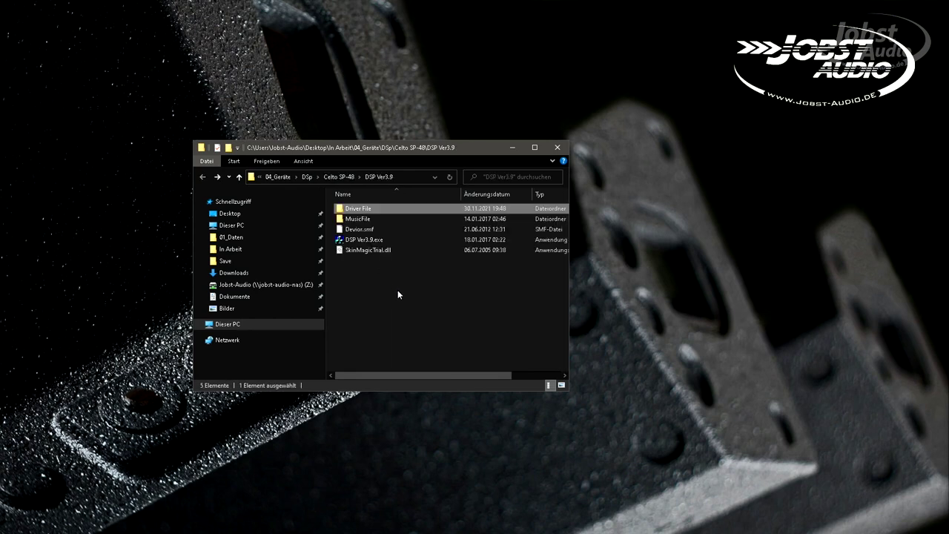
pyautogui.click(370, 245)
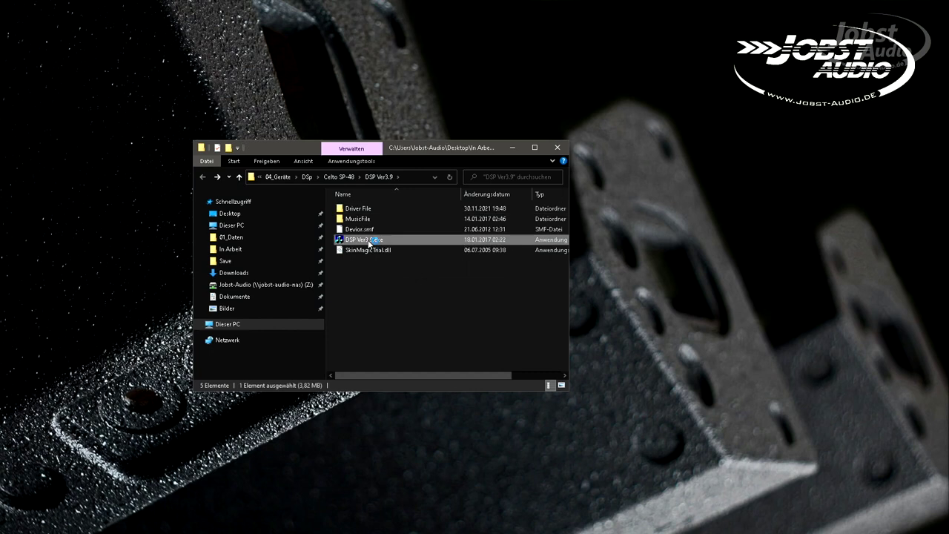
pyautogui.doubleClick(369, 244)
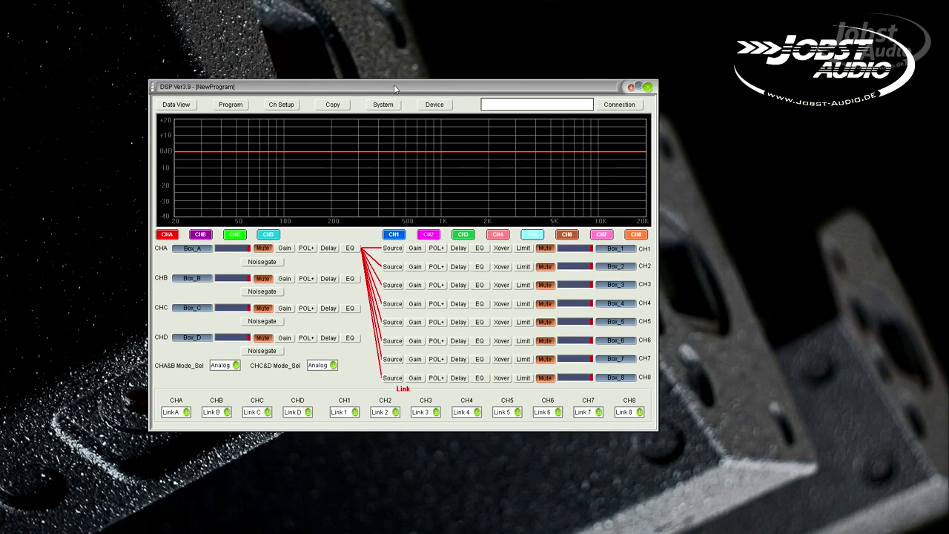
pyautogui.moveTo(395, 91)
pyautogui.mouseDown()
pyautogui.moveTo(461, 84)
pyautogui.moveTo(338, 77)
pyautogui.moveTo(362, 91)
pyautogui.moveTo(482, 88)
pyautogui.moveTo(369, 98)
pyautogui.moveTo(395, 96)
pyautogui.mouseUp()
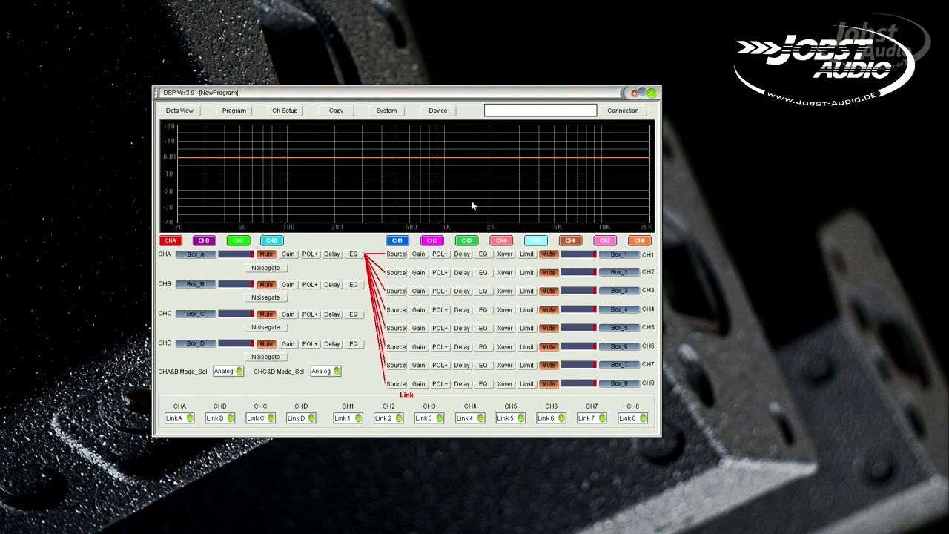
# Connect the software to the DSP device through serial port COM3.
pyautogui.click(617, 112)
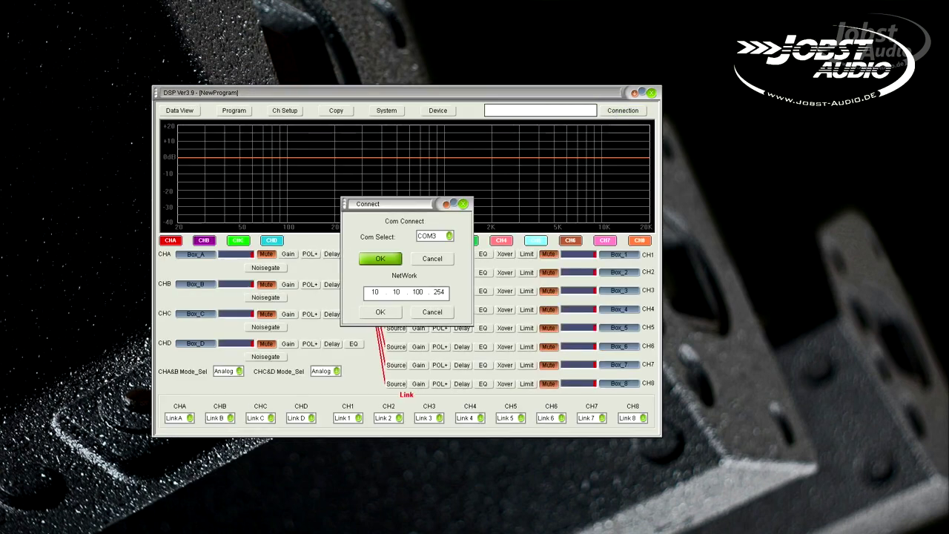
pyautogui.click(448, 237)
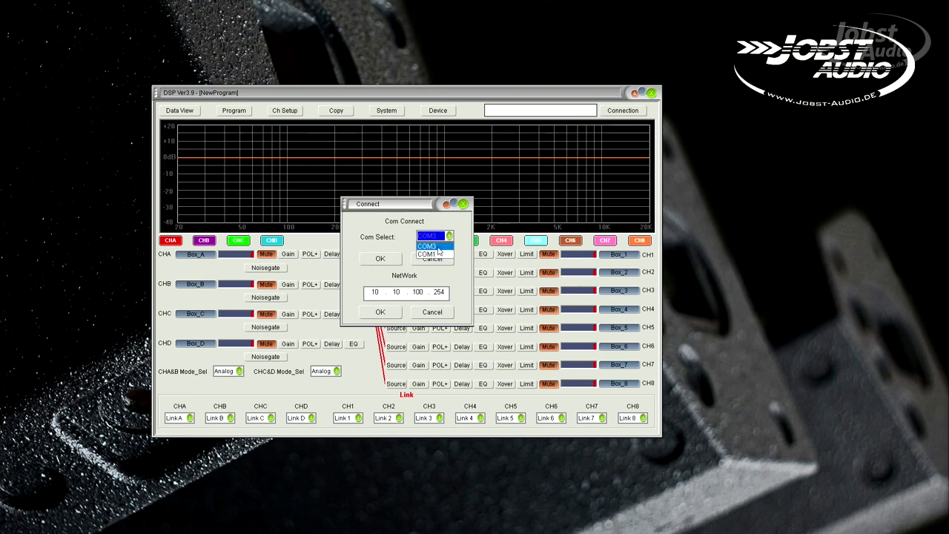
pyautogui.click(437, 247)
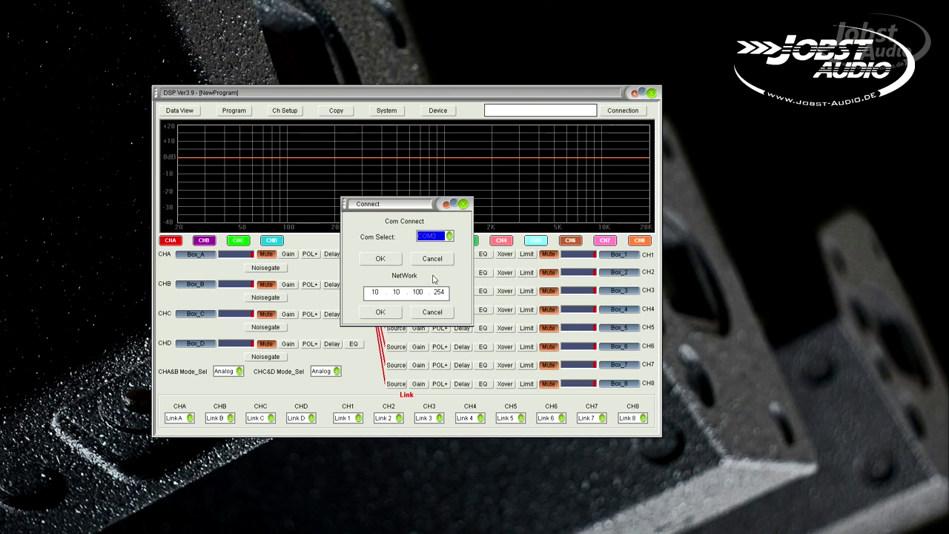
pyautogui.click(382, 261)
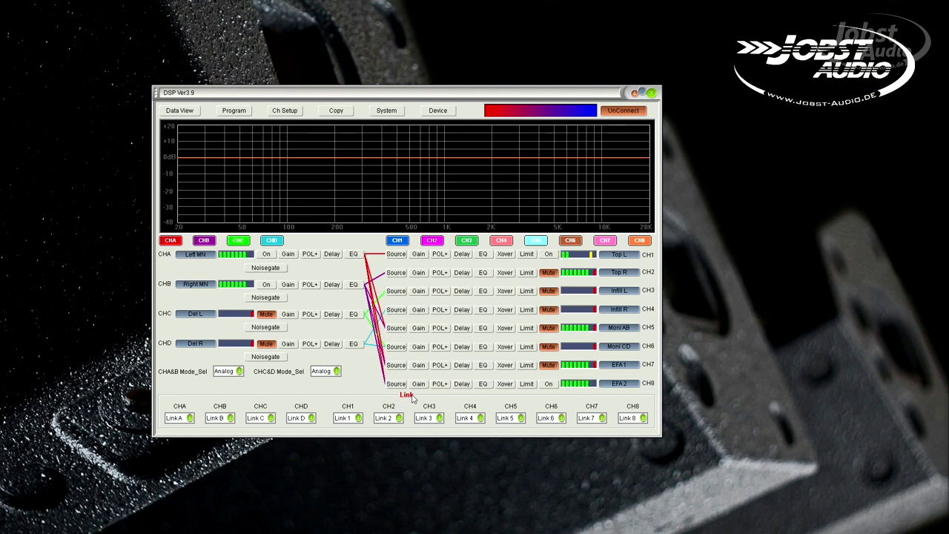
# Try the link options for input channels CHA and CHB, and restart DSP Ver3.9.exe.
pyautogui.click(192, 420)
pyautogui.click(203, 407)
pyautogui.click(229, 419)
pyautogui.click(230, 419)
pyautogui.click(217, 443)
pyautogui.click(651, 93)
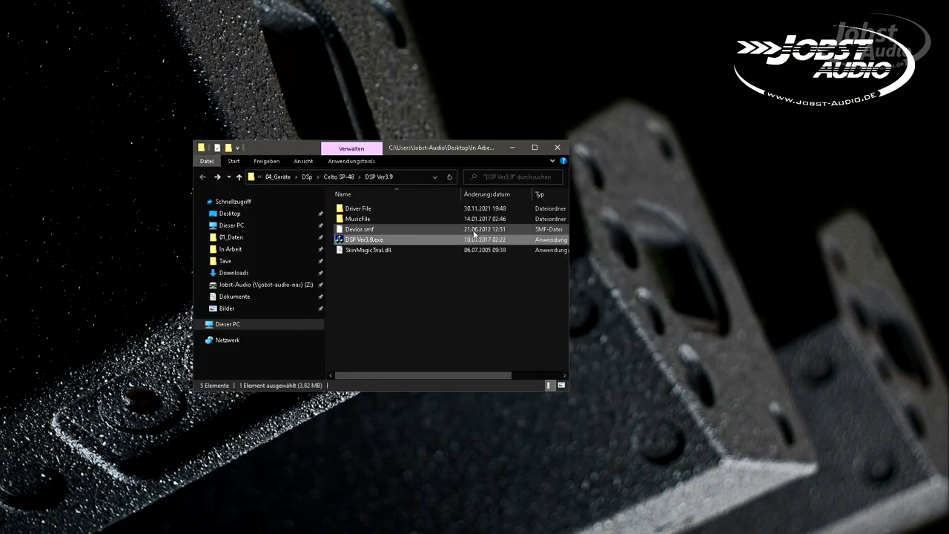
pyautogui.doubleClick(367, 241)
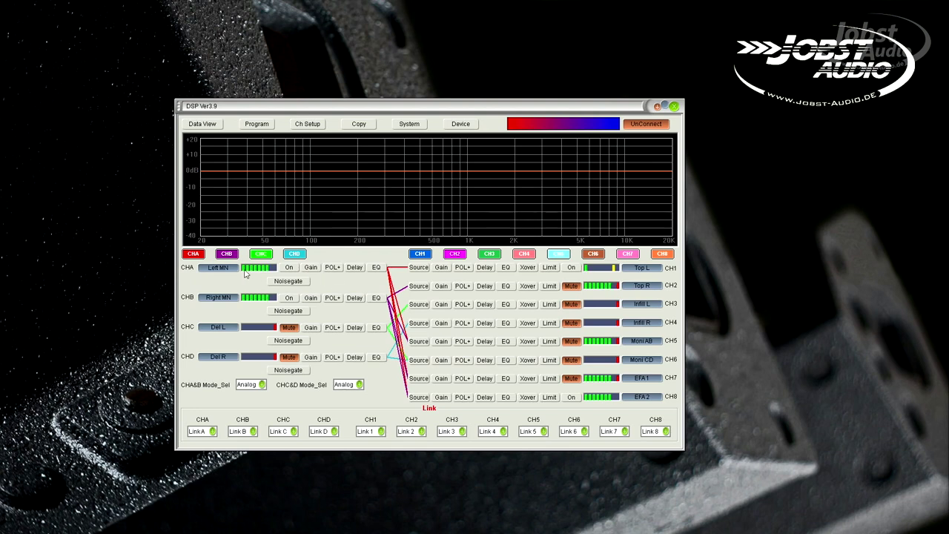
# Switch the response curves of input channels CHA to CHD off and back on in the graph.
pyautogui.click(194, 254)
pyautogui.click(226, 254)
pyautogui.click(263, 254)
pyautogui.click(294, 255)
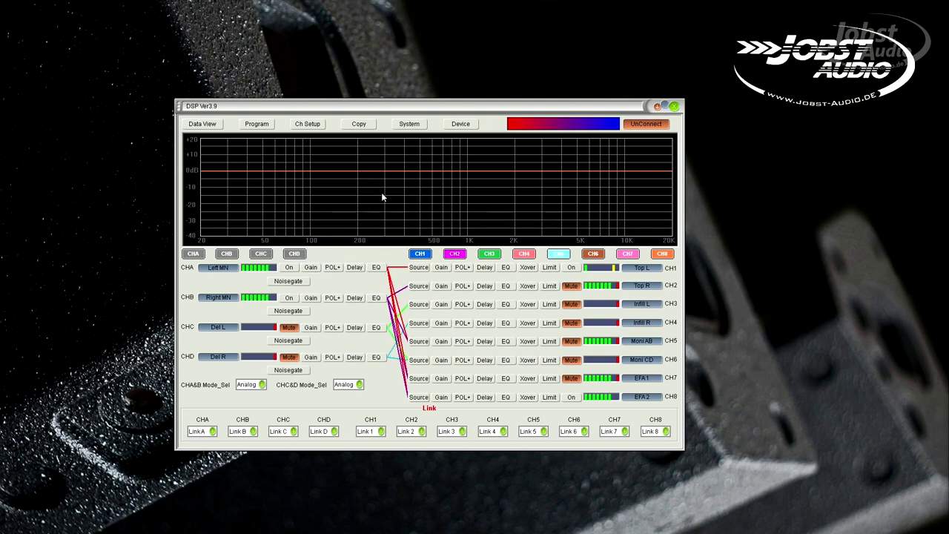
pyautogui.click(294, 254)
pyautogui.click(262, 254)
pyautogui.click(226, 255)
pyautogui.click(192, 254)
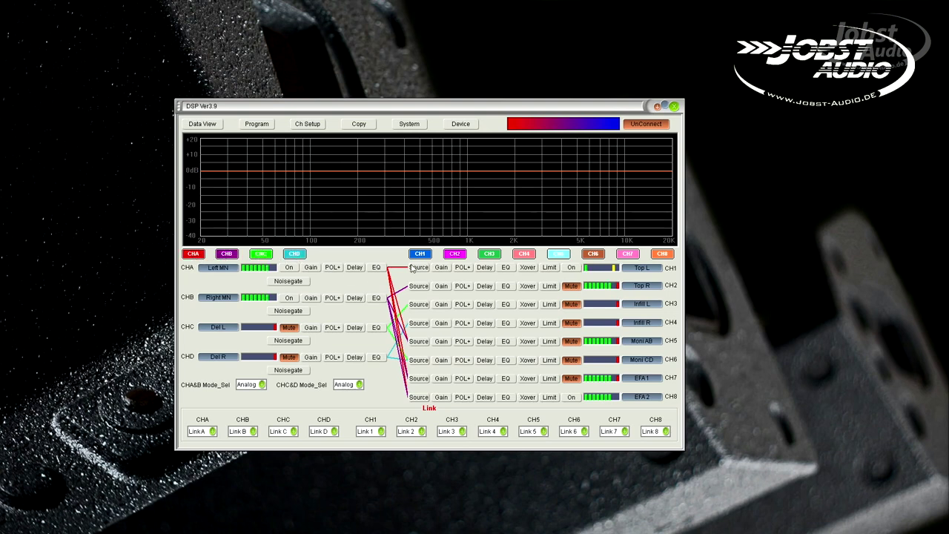
# Switch the response curves of output channels CH1 to CH4 off and back on in the graph.
pyautogui.click(420, 254)
pyautogui.click(454, 254)
pyautogui.click(489, 255)
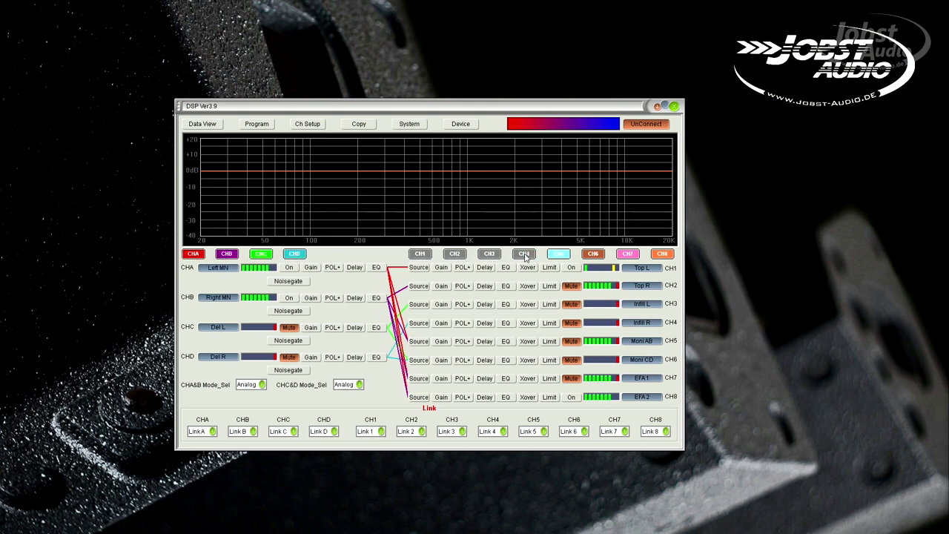
pyautogui.click(454, 255)
pyautogui.click(420, 254)
pyautogui.click(488, 255)
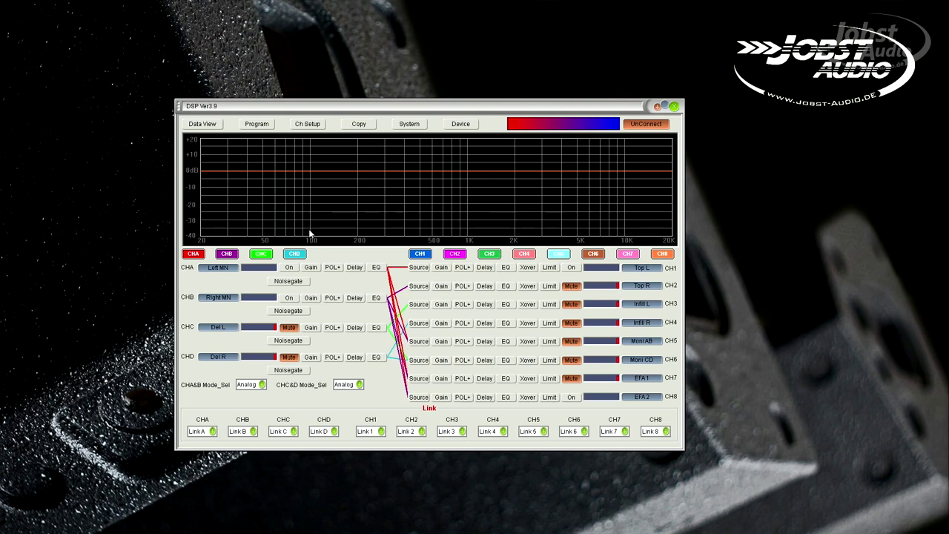
# Examine the Data View table with the parameters of all input and output channels.
pyautogui.click(212, 125)
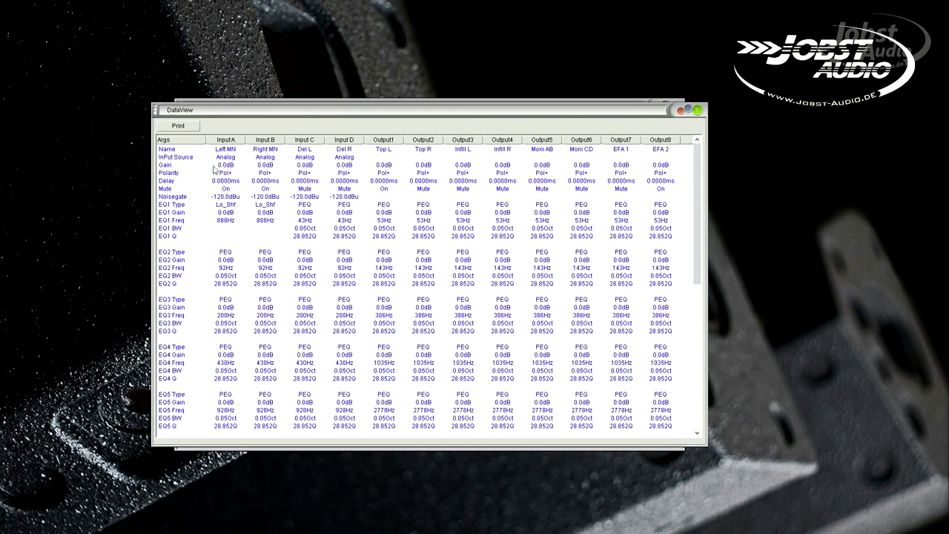
pyautogui.moveTo(696, 180); pyautogui.dragTo(677, 325)
pyautogui.scroll(1, 348, 256)
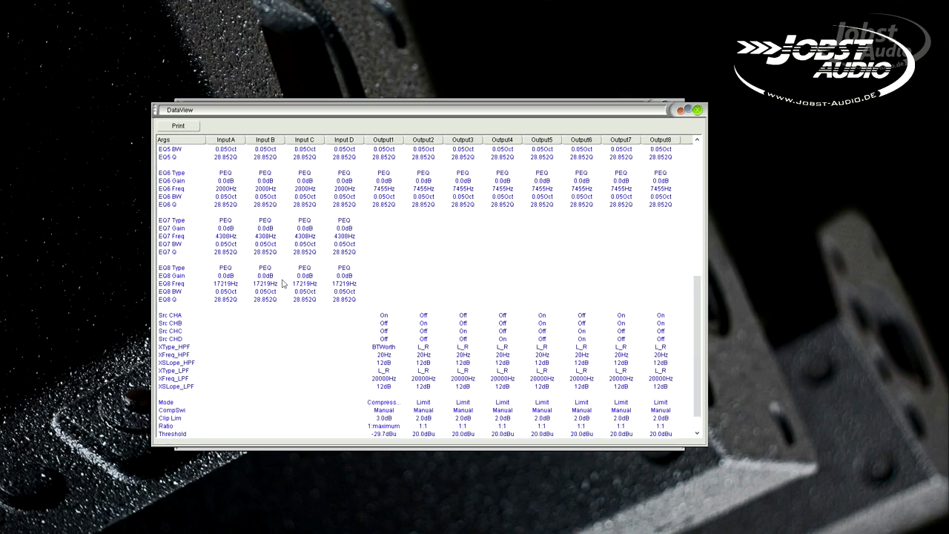
pyautogui.scroll(10, 199, 287)
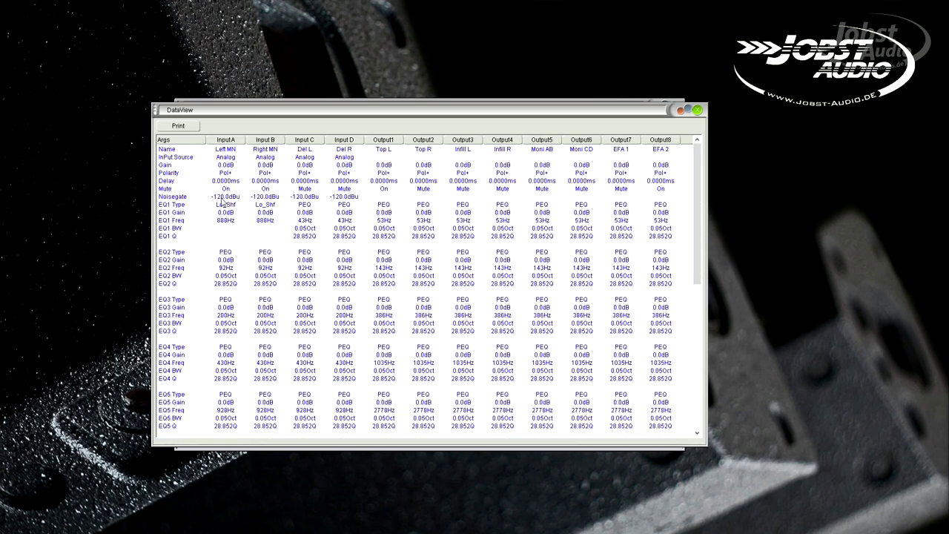
pyautogui.click(222, 198)
pyautogui.click(312, 230)
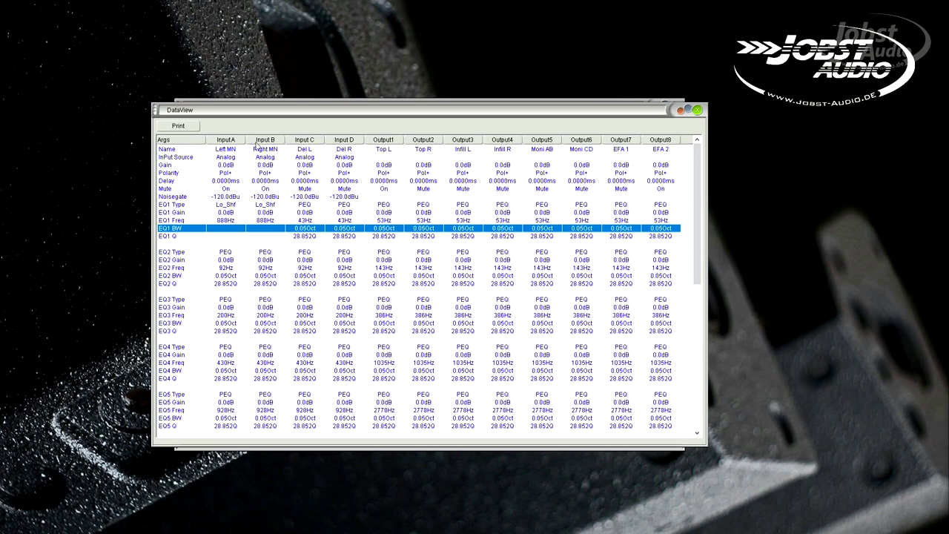
# Review the print options for the parameter table with Microsoft Print to PDF and cancel printing.
pyautogui.click(191, 130)
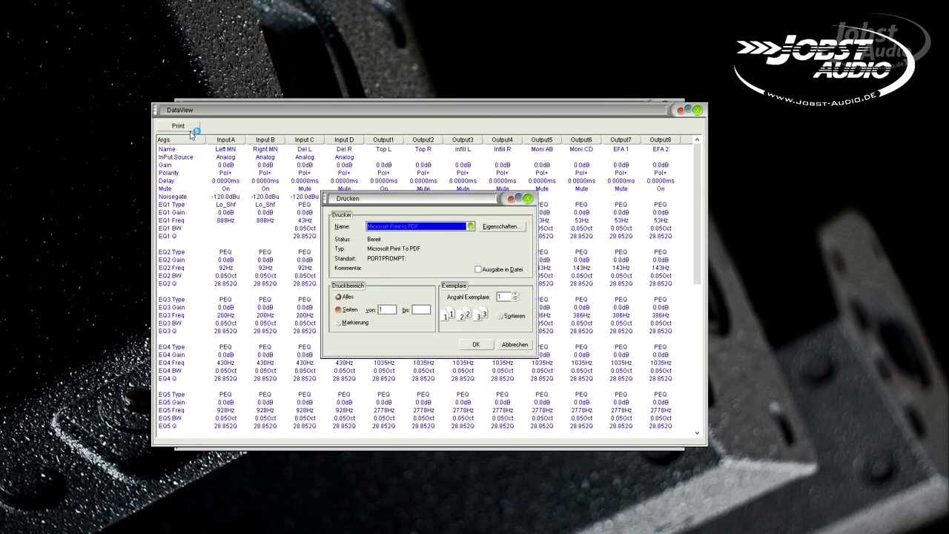
pyautogui.click(436, 227)
pyautogui.click(429, 205)
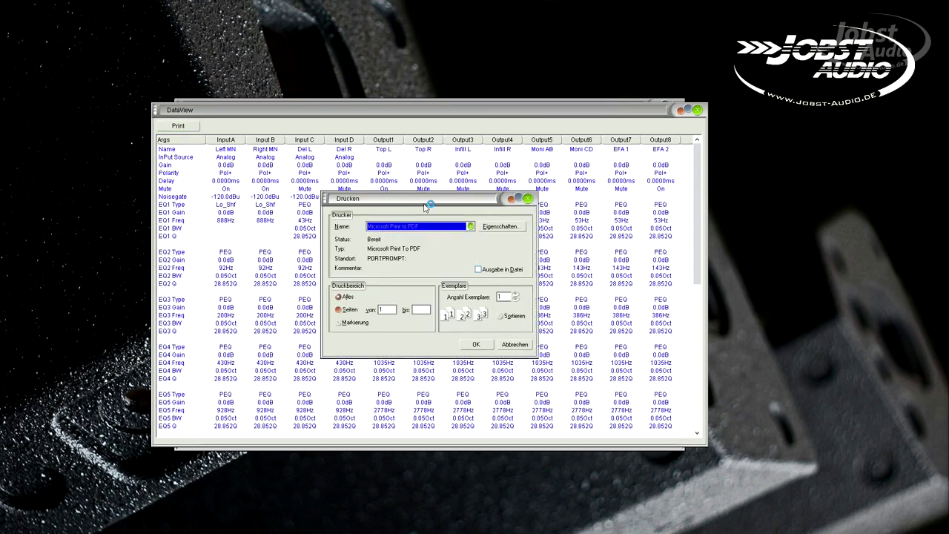
pyautogui.click(502, 273)
pyautogui.click(483, 272)
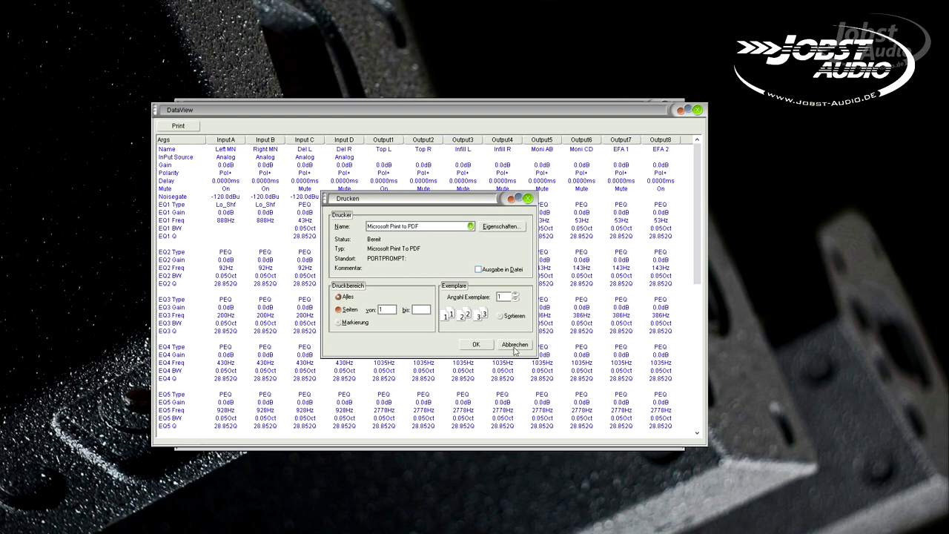
pyautogui.click(514, 346)
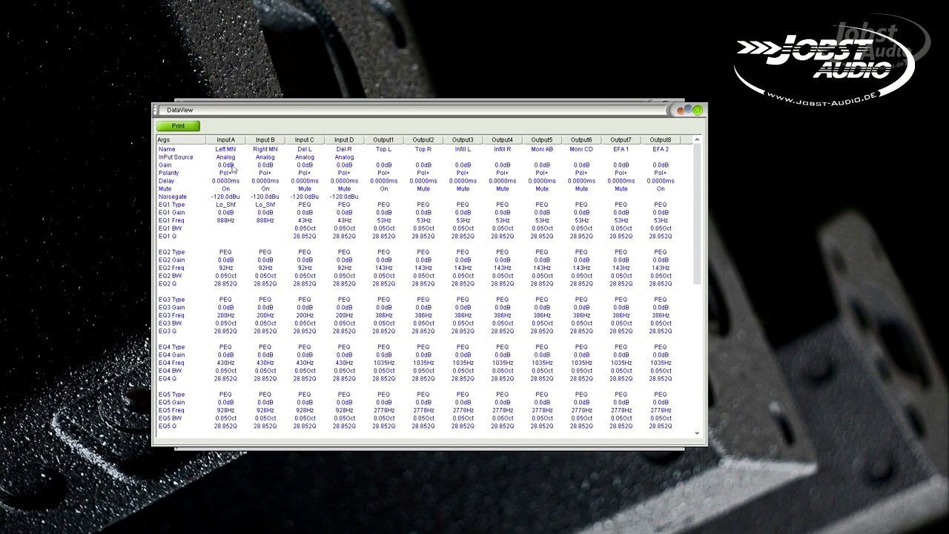
# Check the EQ, crossover and limiter values down to the end of the parameter table, and close the table.
pyautogui.click(386, 324)
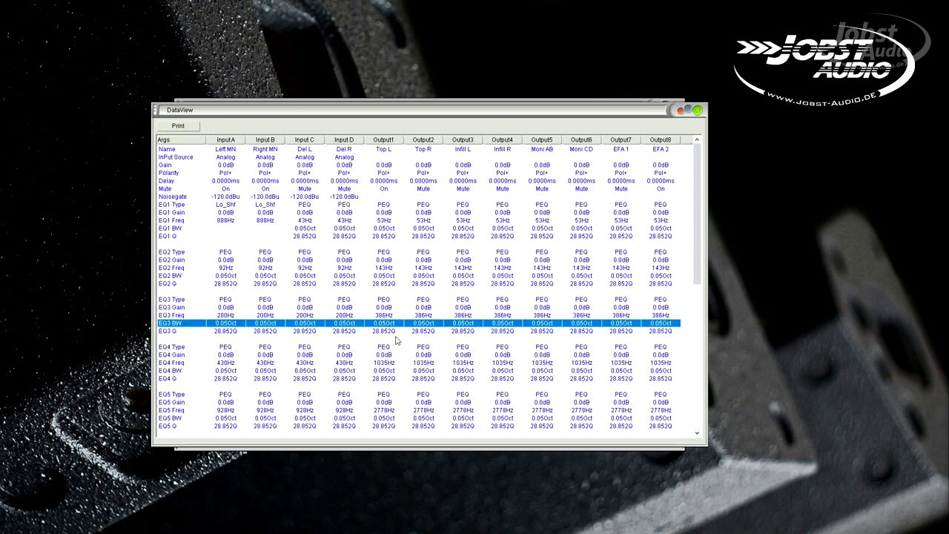
pyautogui.scroll(-10, 395, 355)
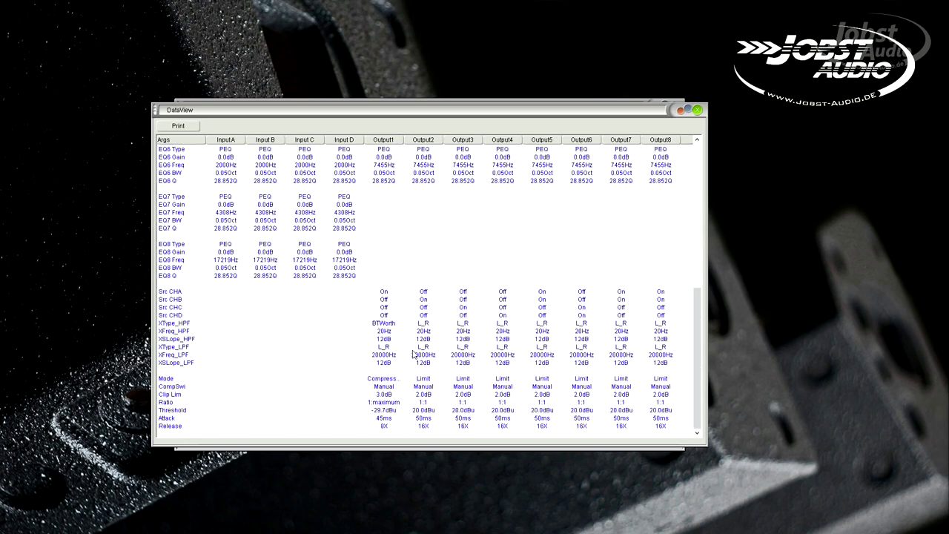
pyautogui.scroll(10, 417, 312)
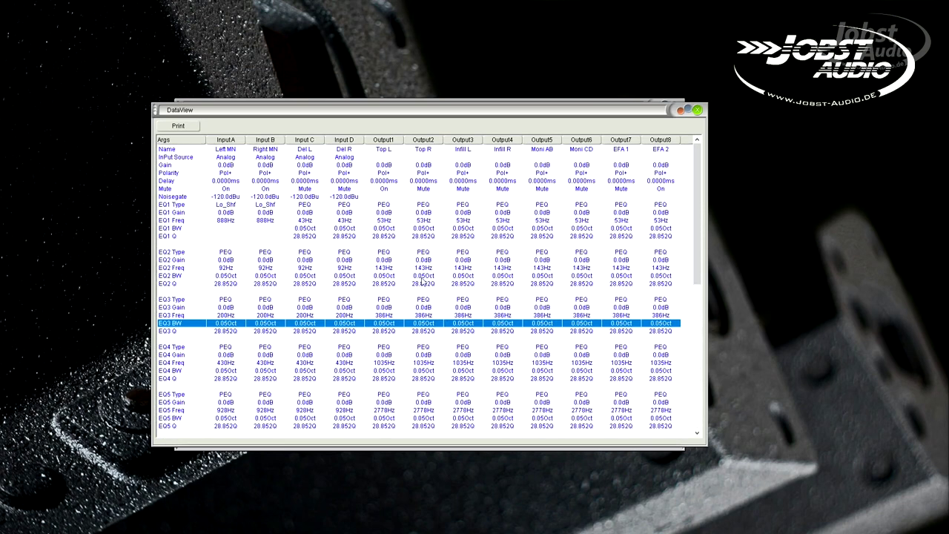
pyautogui.click(337, 174)
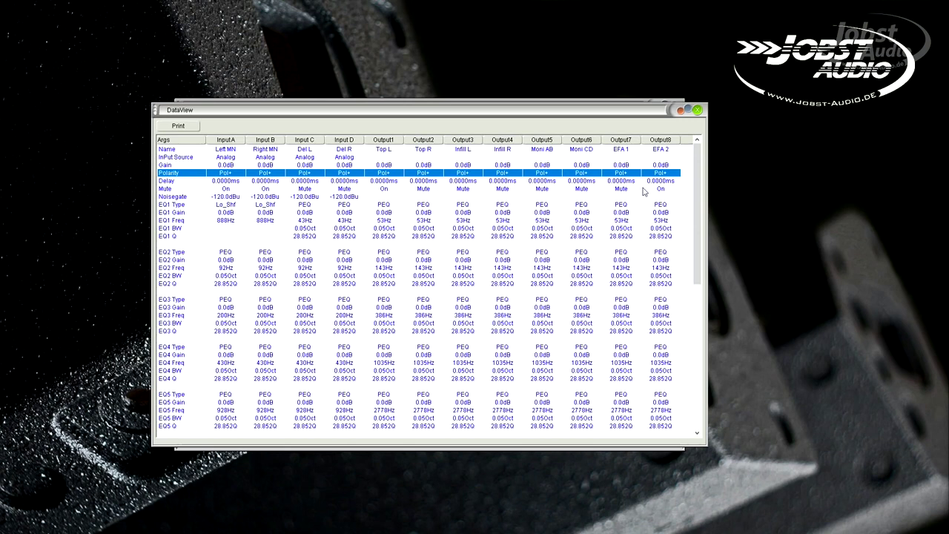
pyautogui.click(697, 111)
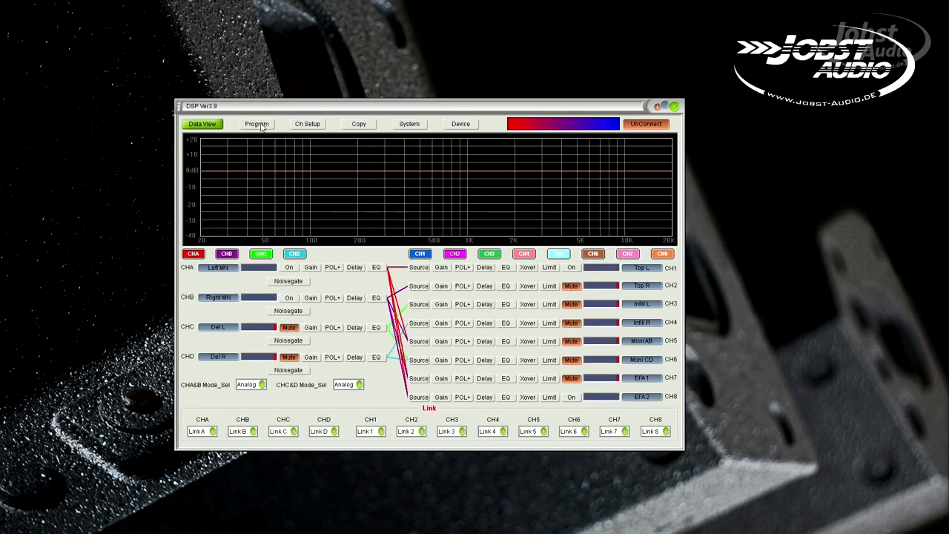
# Load user program 1, Jobst 01, from the device's program list.
pyautogui.click(257, 123)
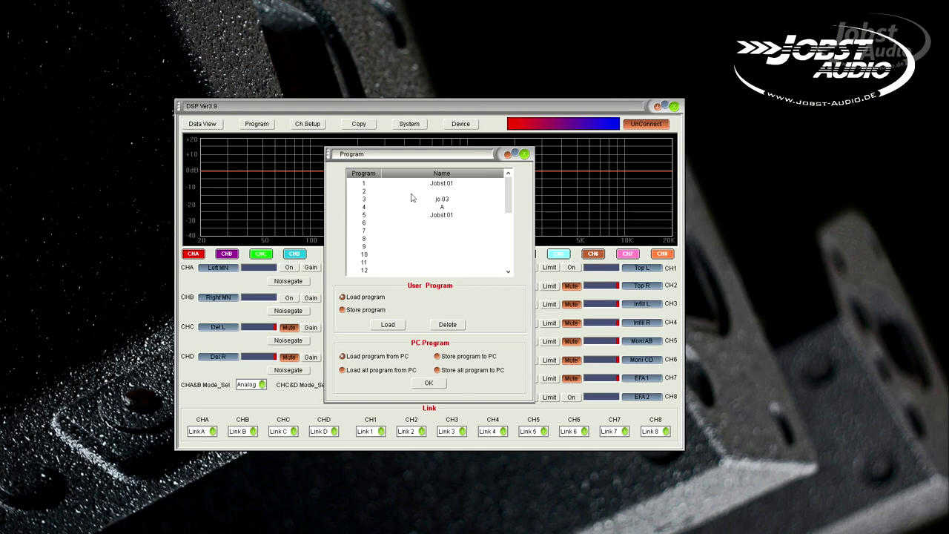
pyautogui.click(434, 186)
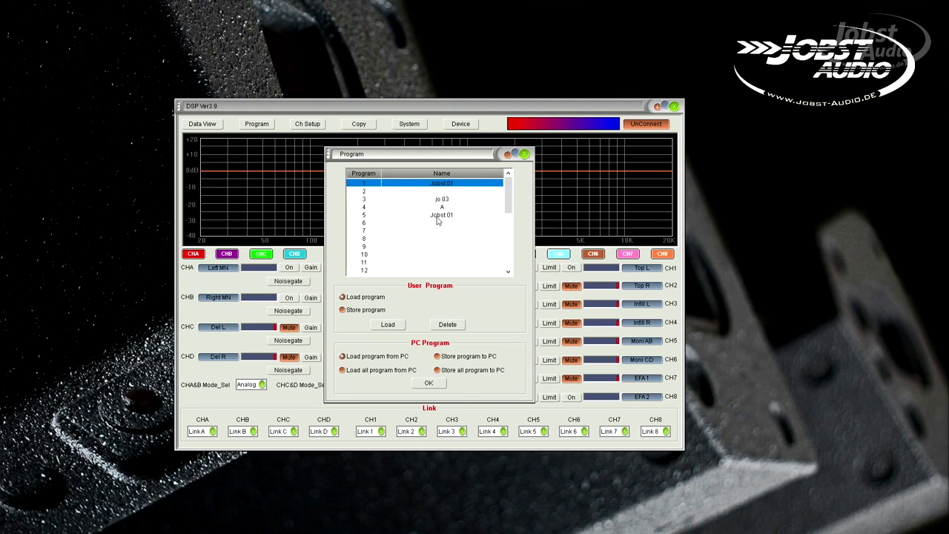
pyautogui.click(388, 325)
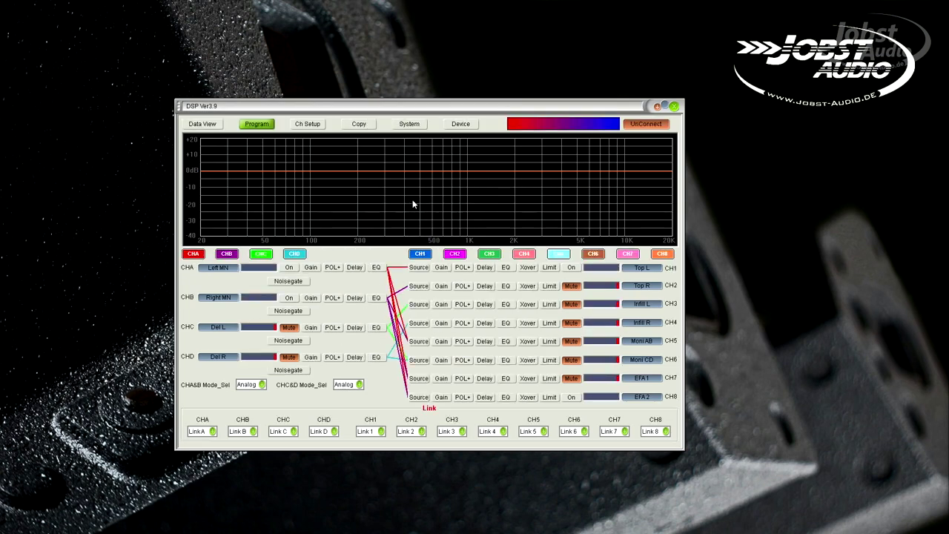
# Examine the Store program option with several memory slots, including 2 and 3, and close the program list without saving.
pyautogui.click(265, 126)
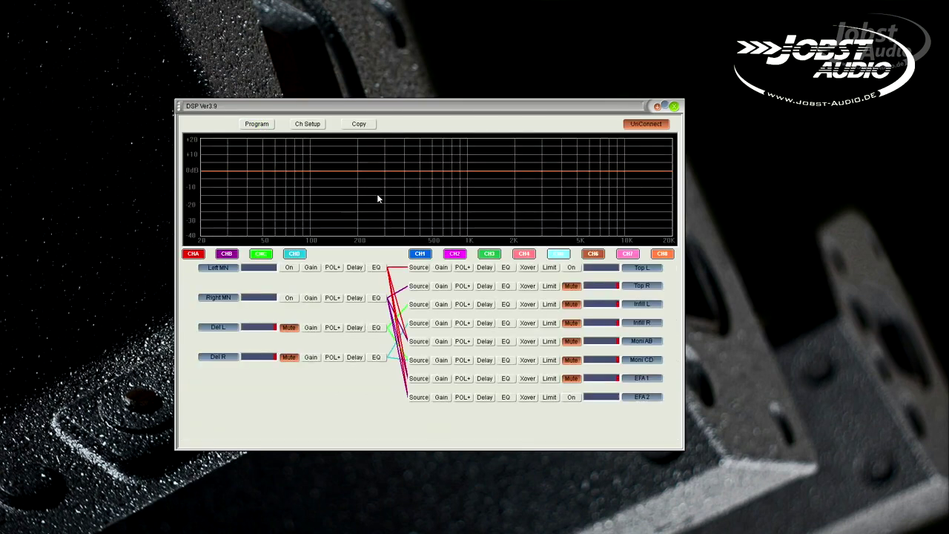
pyautogui.click(374, 311)
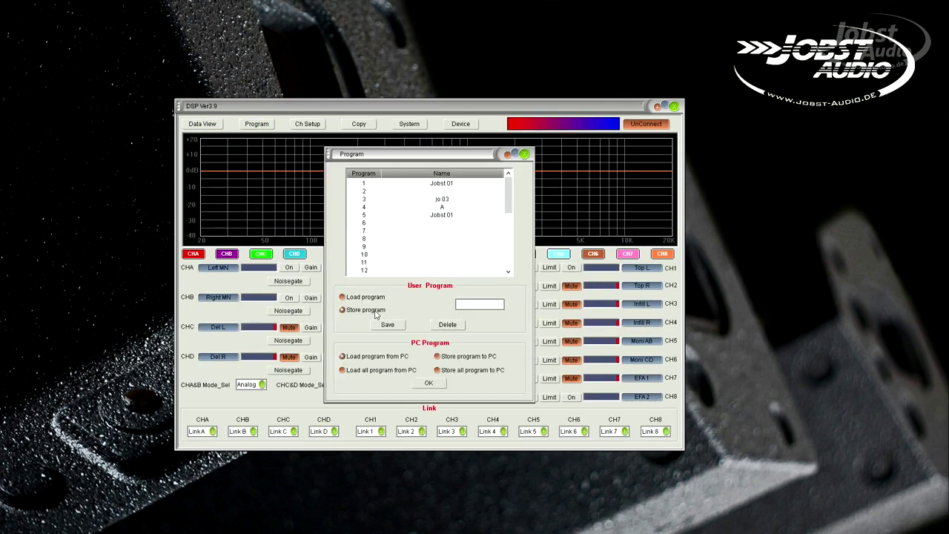
pyautogui.click(448, 191)
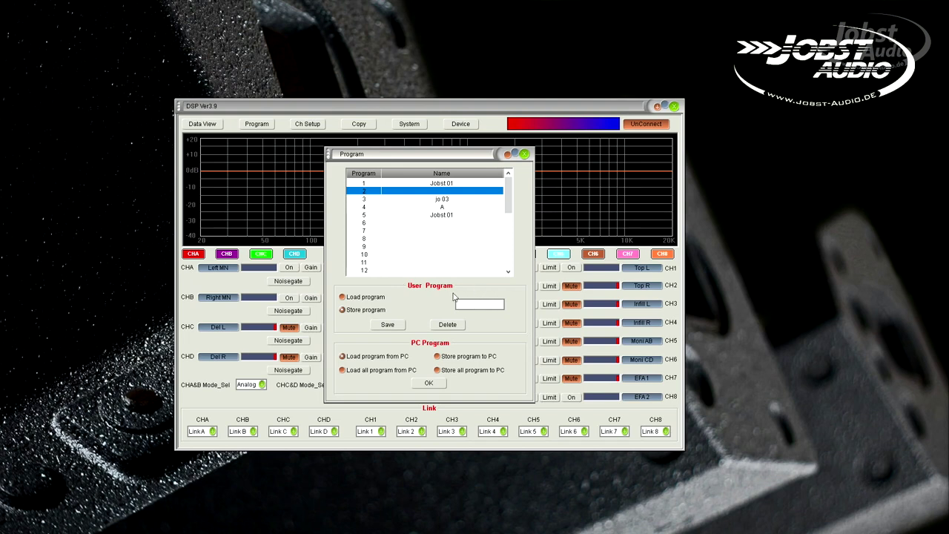
pyautogui.click(440, 224)
pyautogui.click(441, 230)
pyautogui.click(413, 200)
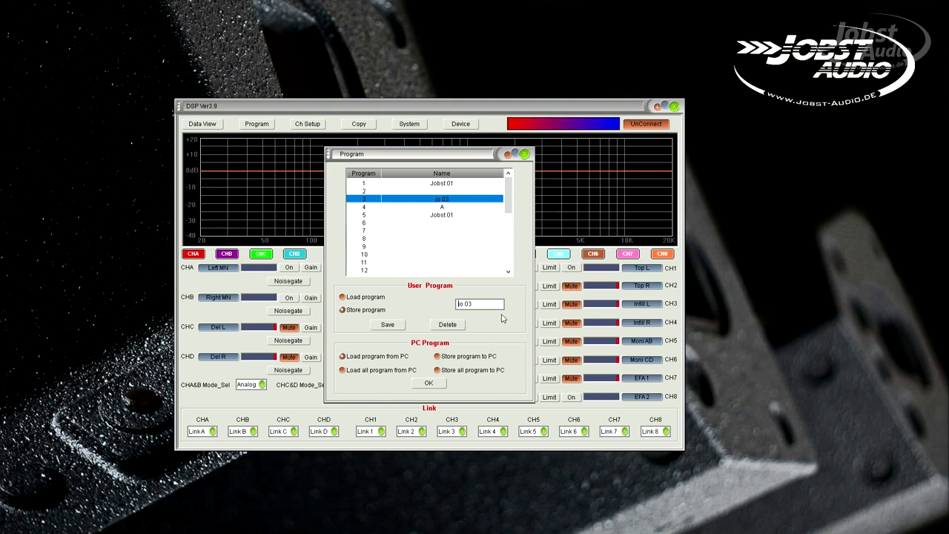
pyautogui.click(525, 154)
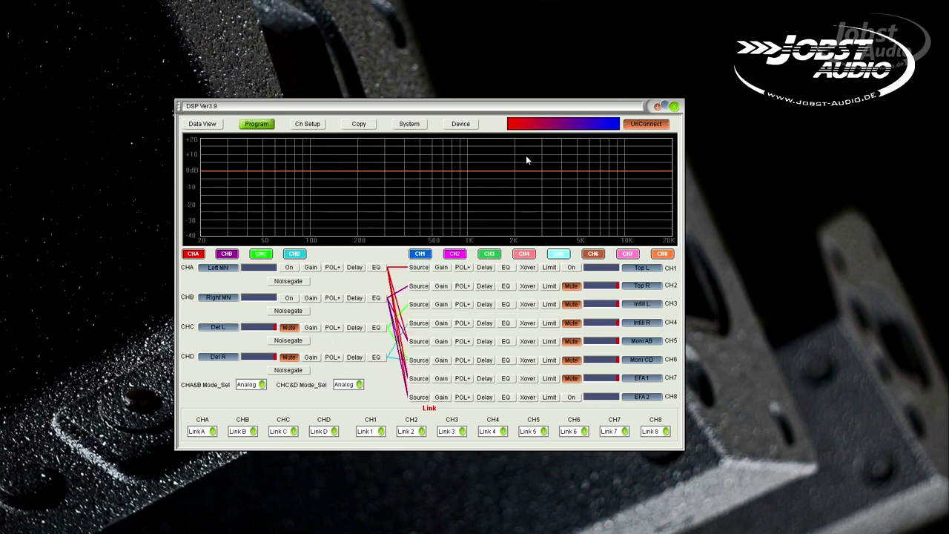
# Review the channel names in the channel setup, try editing the CH7 name, and close the setup.
pyautogui.click(317, 126)
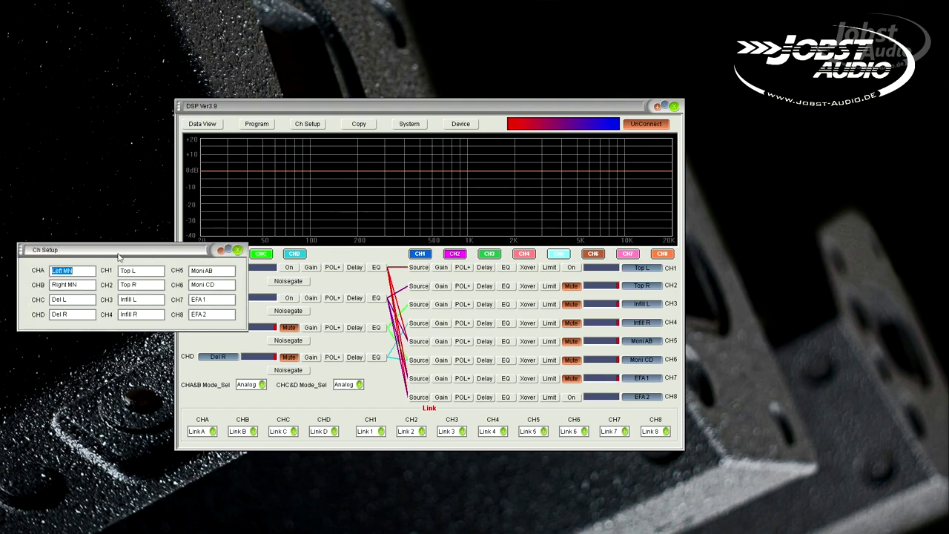
pyautogui.moveTo(96, 251); pyautogui.dragTo(366, 252)
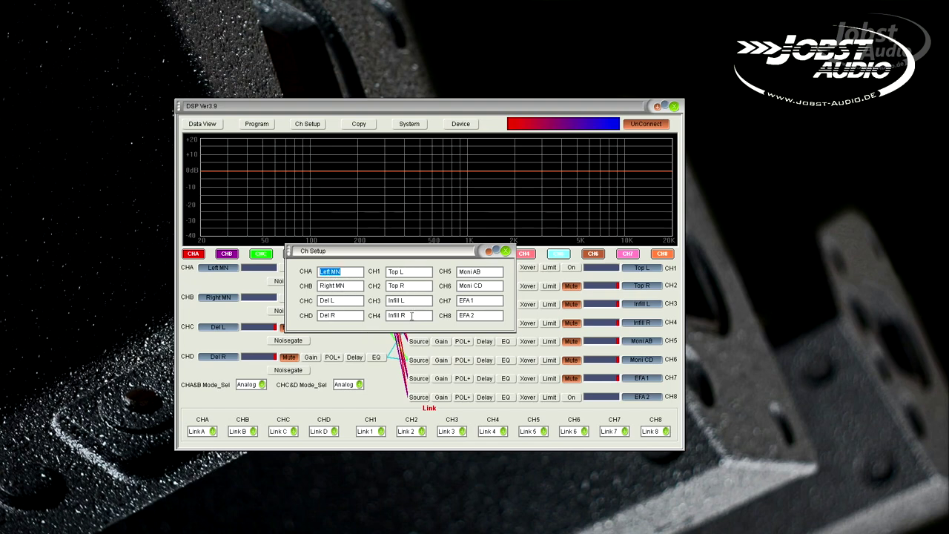
pyautogui.click(467, 302)
pyautogui.press('Tab')
pyautogui.click(480, 300)
pyautogui.write('456')
pyautogui.press('BackSpace')
pyautogui.click(506, 252)
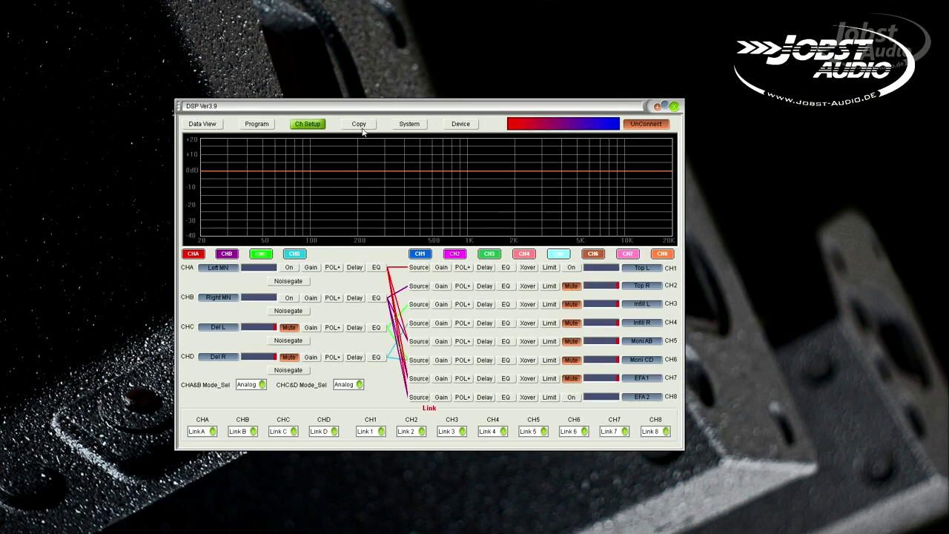
# Examine the copy options with CHA to CHB for inputs and CH1 to CH2 for outputs, and close without copying.
pyautogui.click(362, 126)
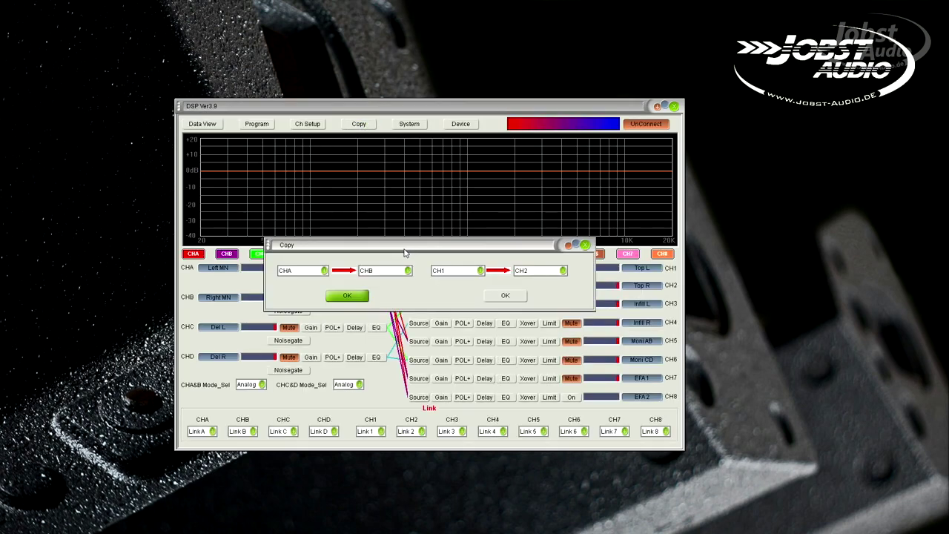
pyautogui.click(325, 270)
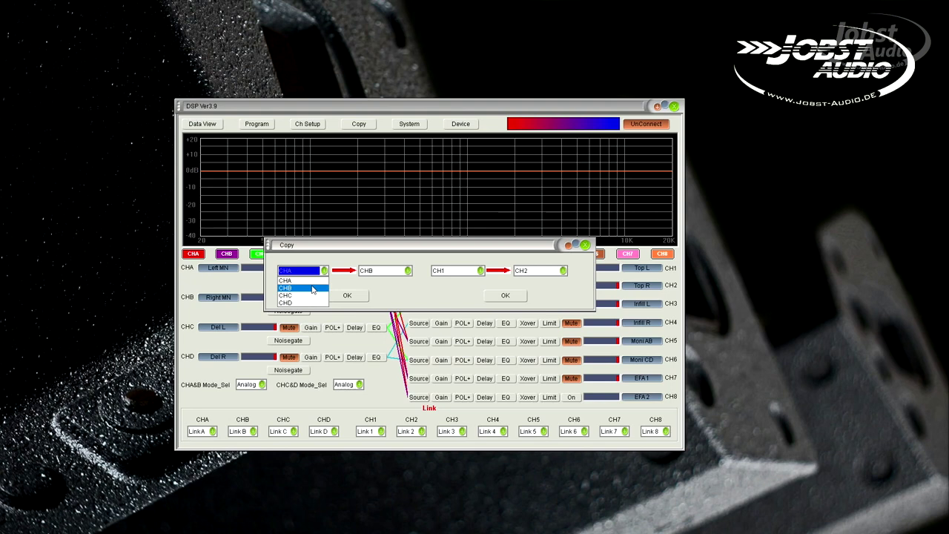
pyautogui.click(401, 271)
pyautogui.click(407, 270)
pyautogui.click(397, 288)
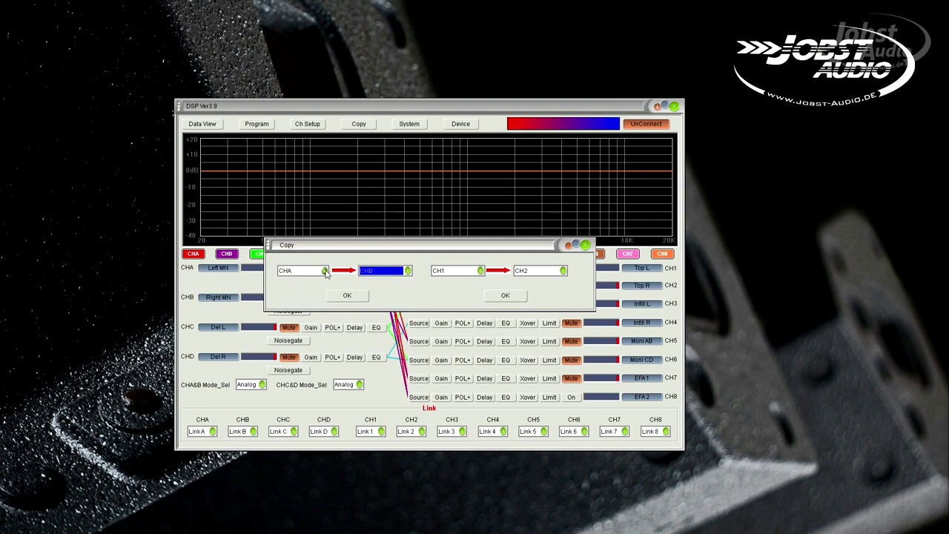
pyautogui.click(479, 272)
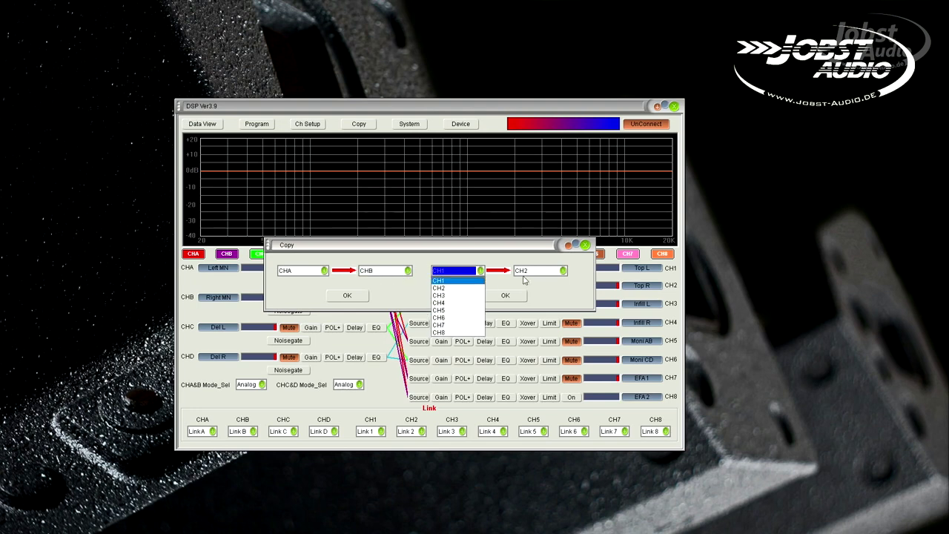
pyautogui.click(452, 280)
pyautogui.click(535, 273)
pyautogui.click(522, 288)
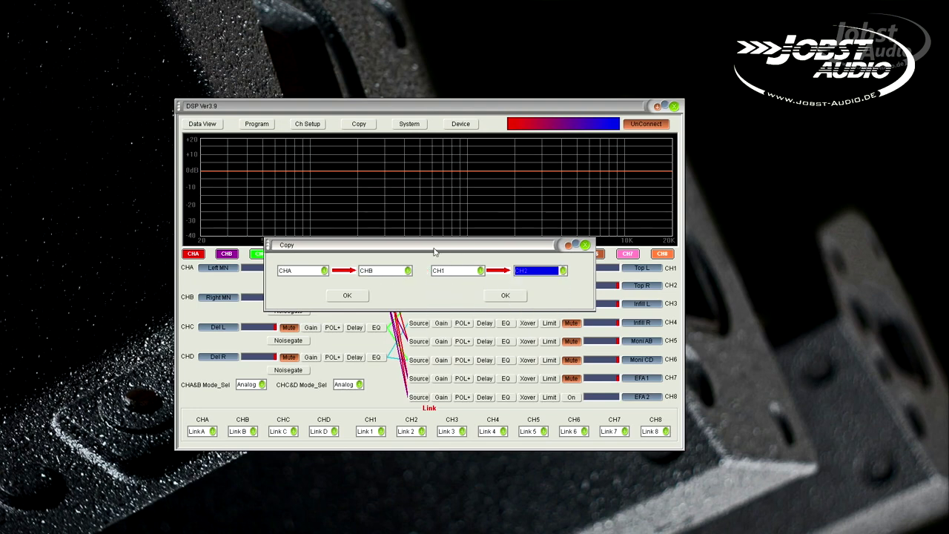
pyautogui.click(585, 245)
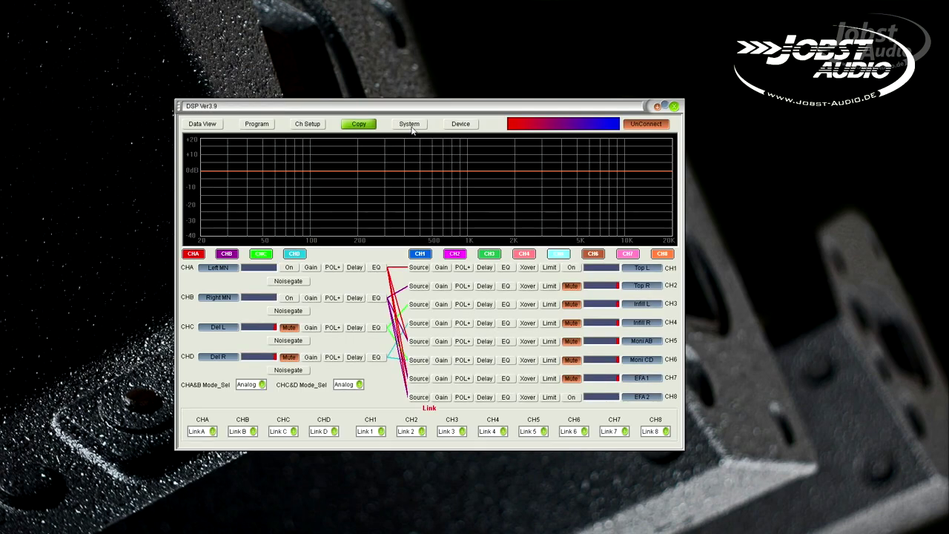
# Examine the backlight and temperature options in the system settings, and close them without changes.
pyautogui.click(412, 126)
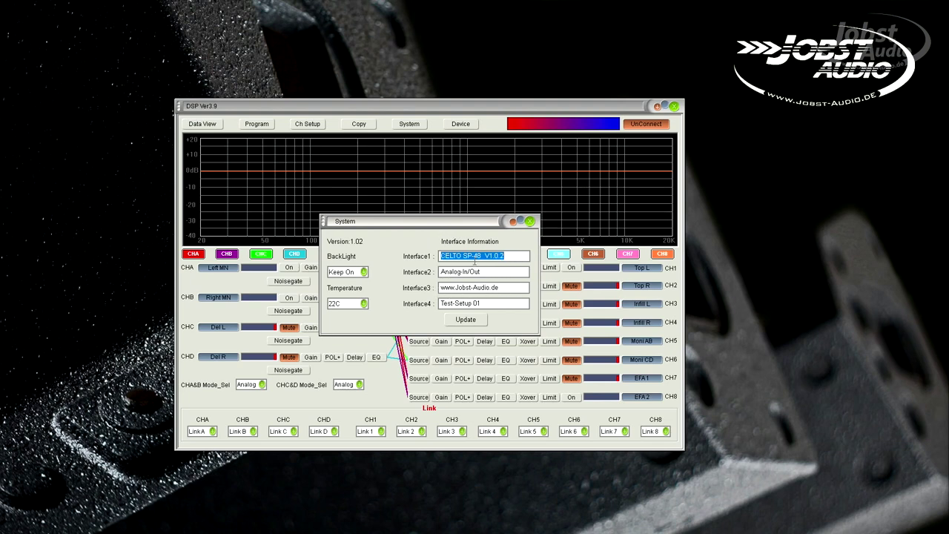
pyautogui.click(364, 271)
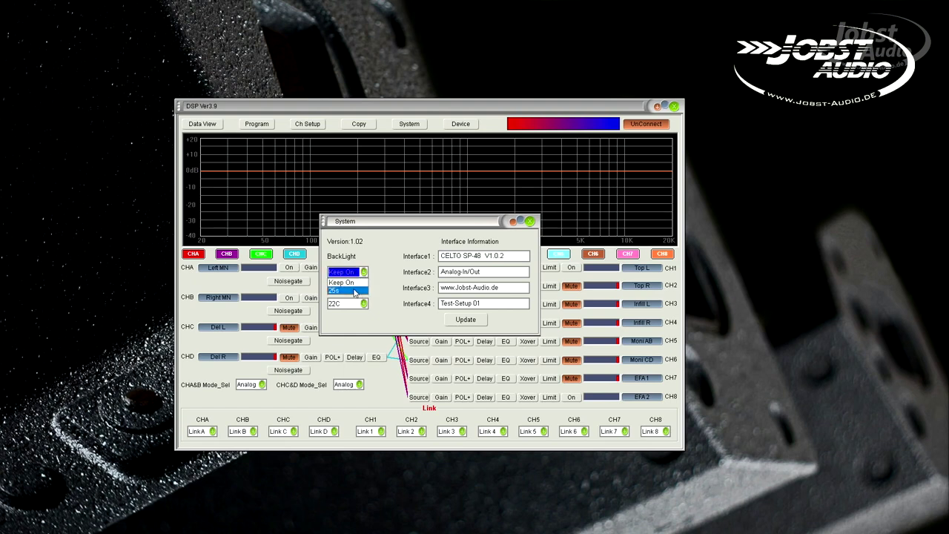
pyautogui.click(394, 273)
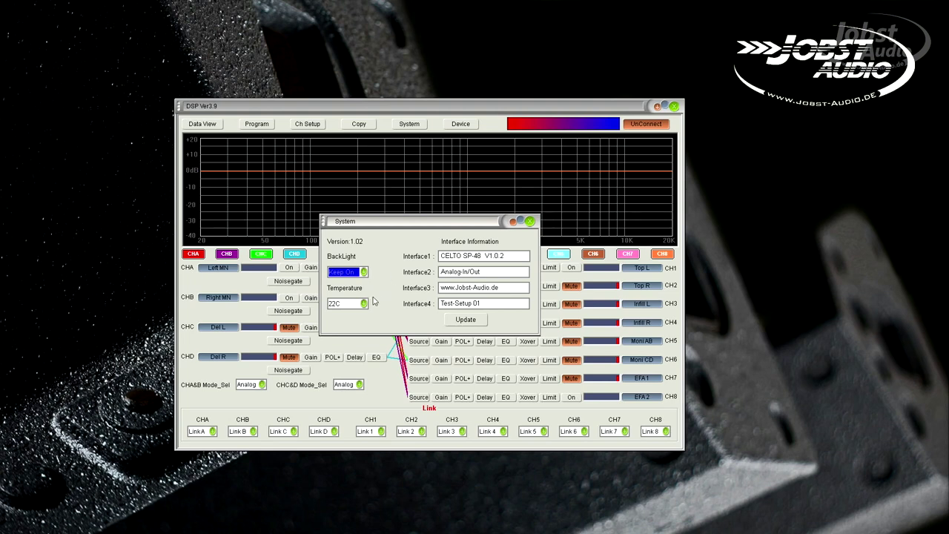
pyautogui.click(364, 303)
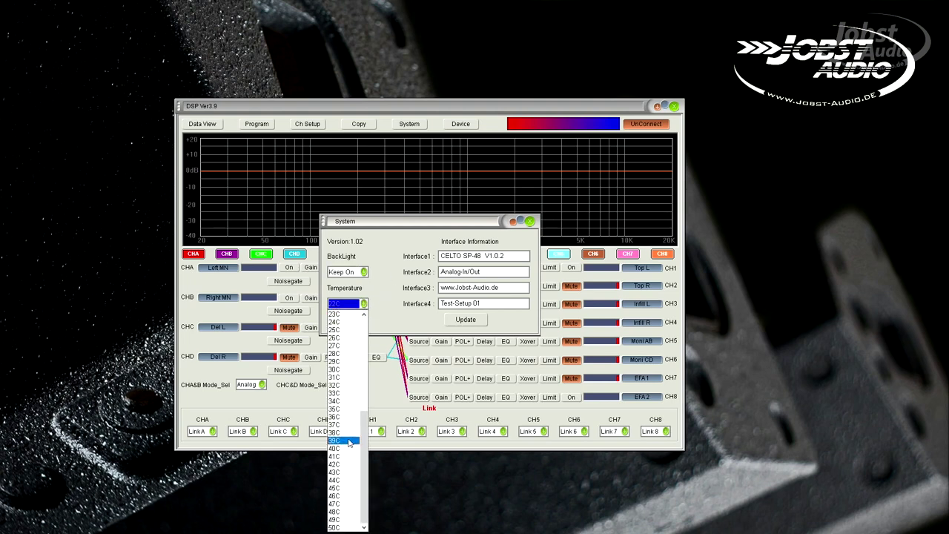
pyautogui.scroll(8, 343, 441)
pyautogui.click(401, 287)
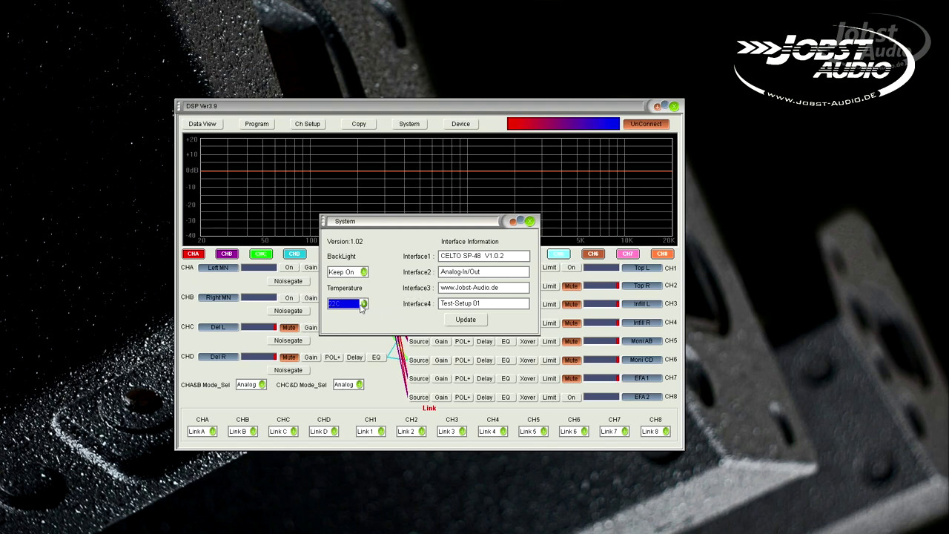
pyautogui.click(530, 223)
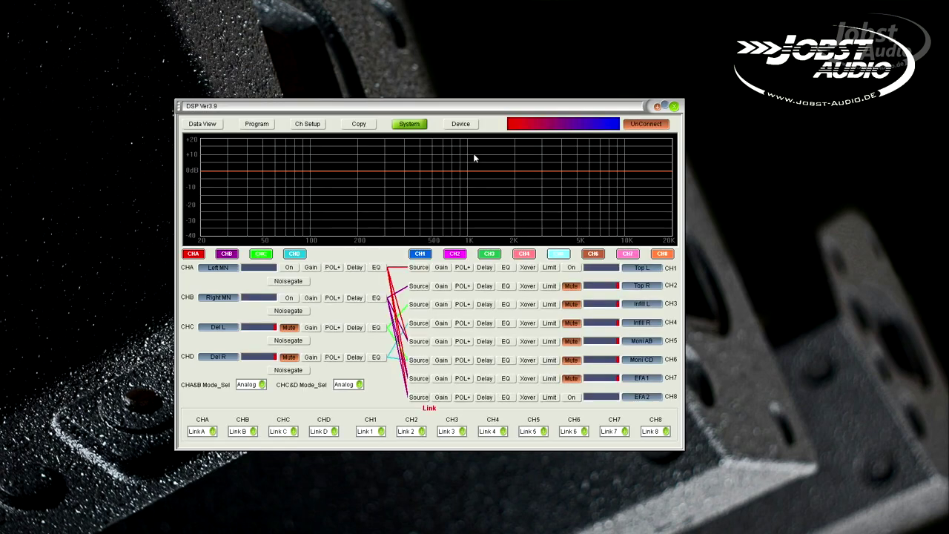
# Check the available device input/output configurations and dismiss the list without choosing one.
pyautogui.click(462, 125)
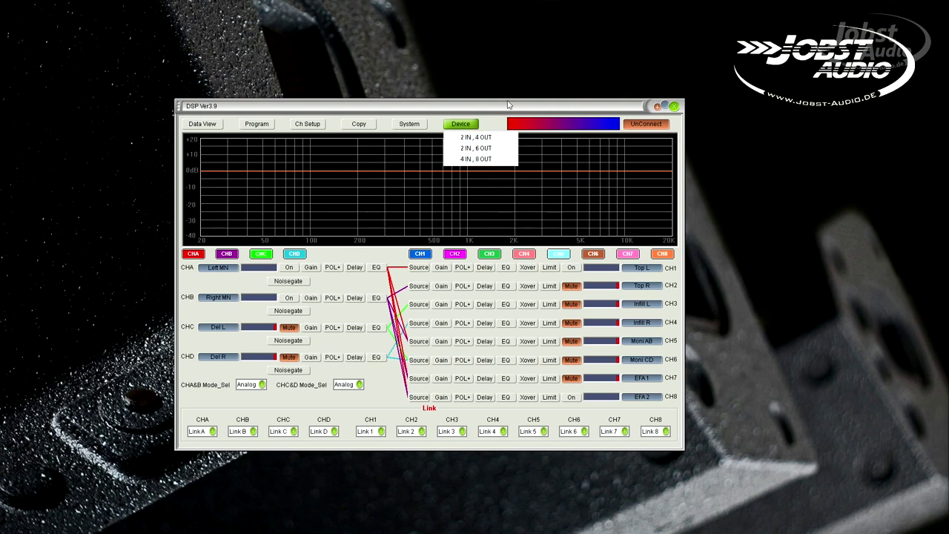
pyautogui.moveTo(509, 100); pyautogui.dragTo(509, 103)
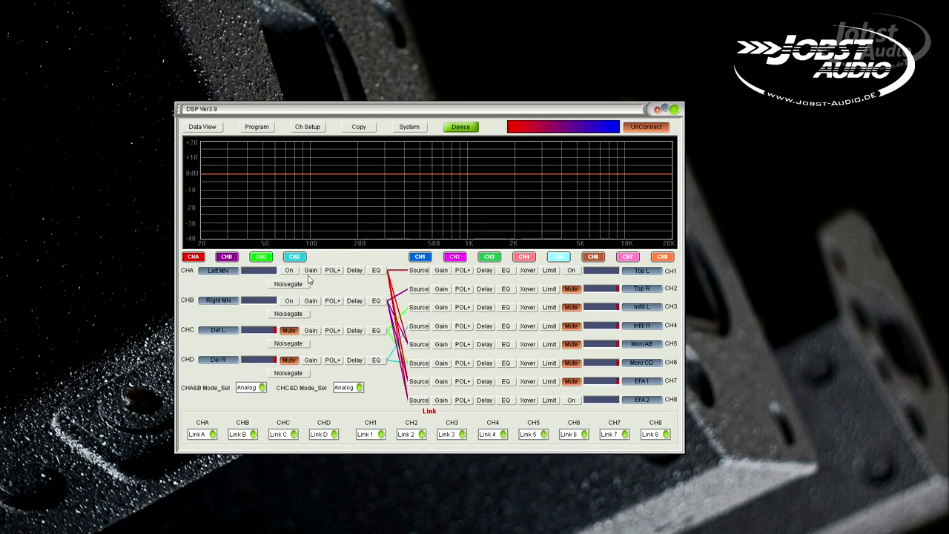
# Try out the polarity and mute switches of input channel CHA, leaving it at positive polarity and unmuted.
pyautogui.click(334, 272)
pyautogui.click(334, 271)
pyautogui.click(333, 271)
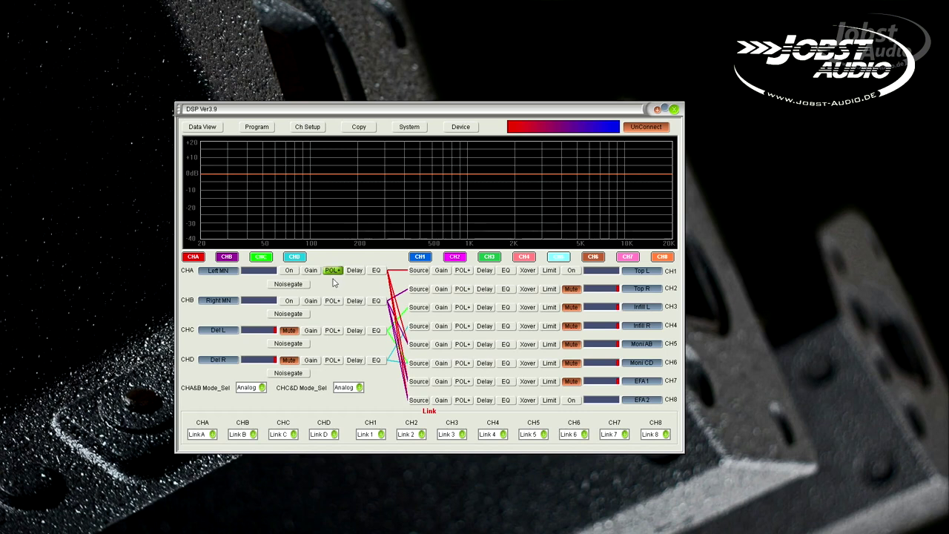
pyautogui.click(292, 273)
pyautogui.click(292, 273)
# Open the gain settings of input CHA and raise its gain gradually to about 4.3 dB.
pyautogui.click(314, 272)
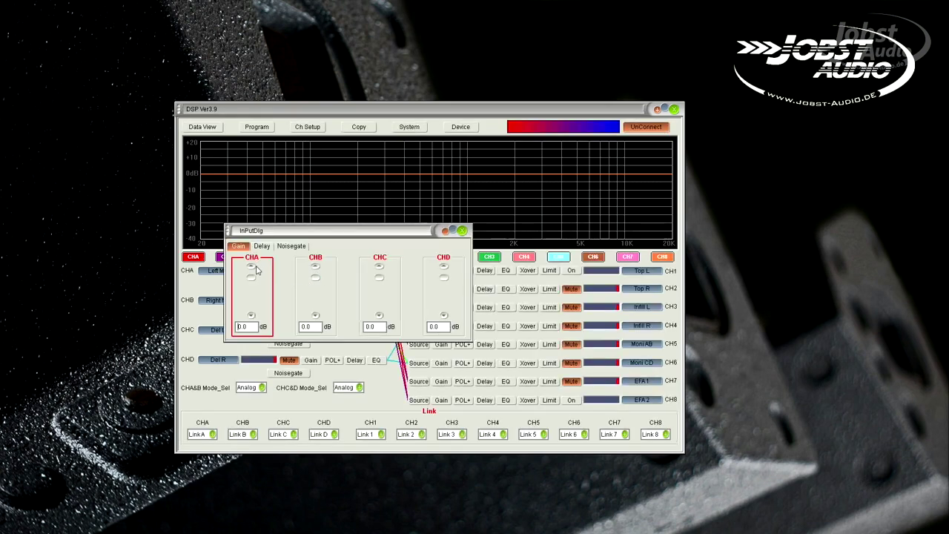
pyautogui.moveTo(253, 274); pyautogui.dragTo(252, 271)
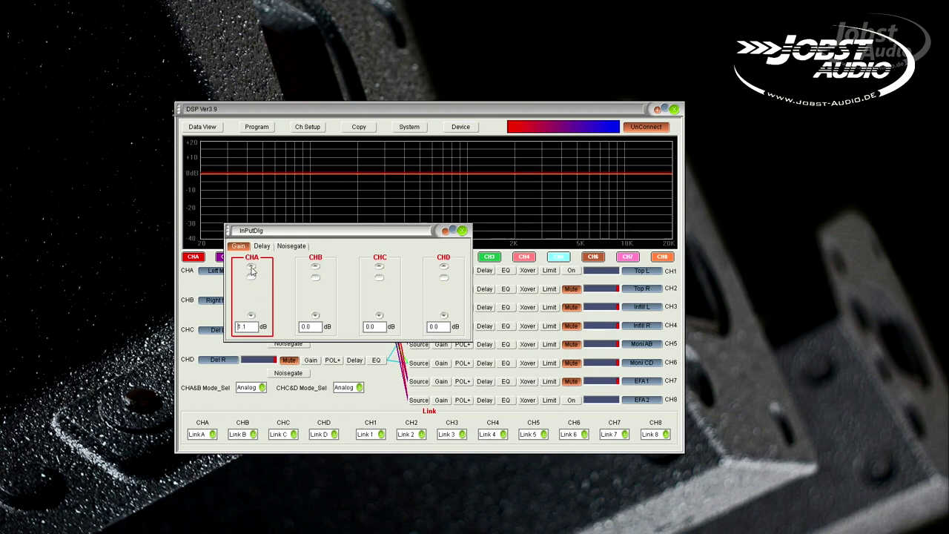
pyautogui.scroll(-6, 247, 329)
pyautogui.scroll(10, 246, 326)
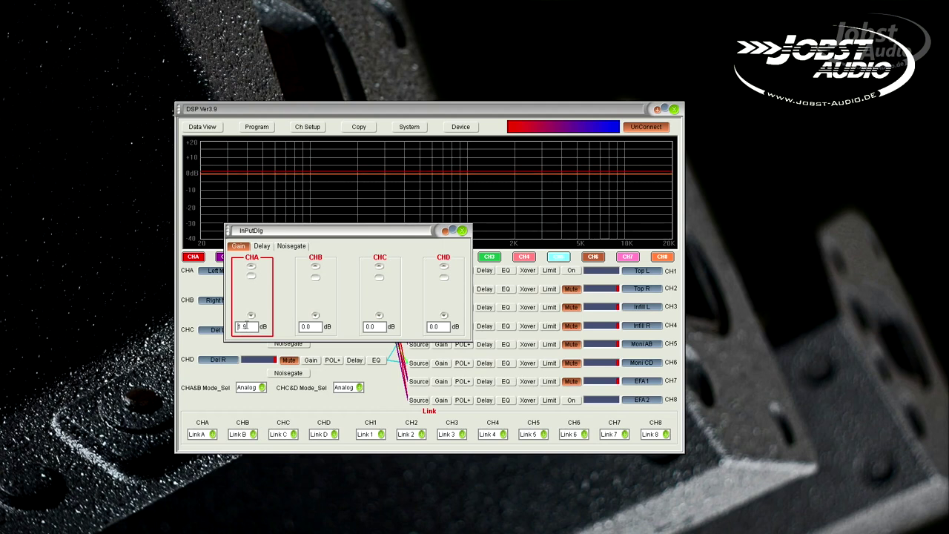
pyautogui.scroll(15, 247, 326)
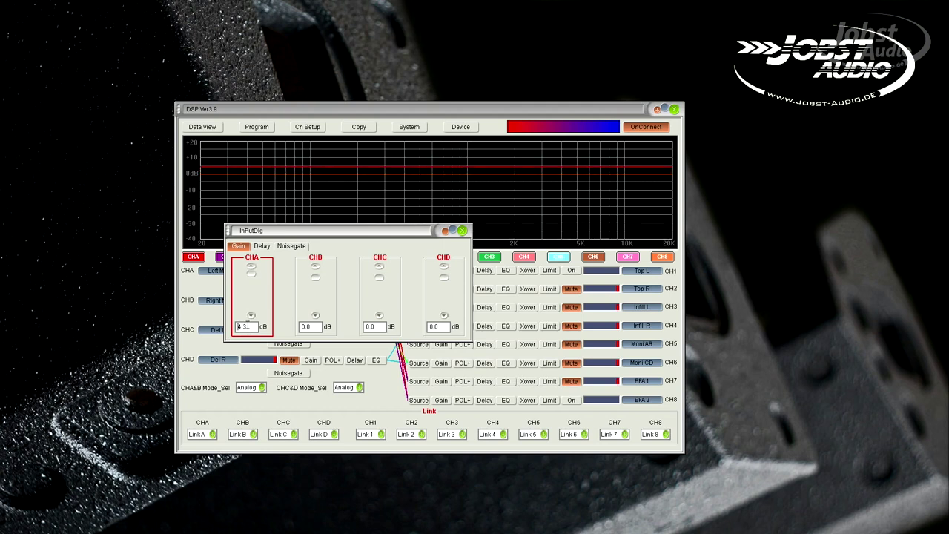
pyautogui.scroll(-3, 247, 326)
# Test the upper and lower limits of the CHA input gain, entering 99 for the upper one.
pyautogui.doubleClick(254, 326)
pyautogui.write('99')
pyautogui.press('Return')
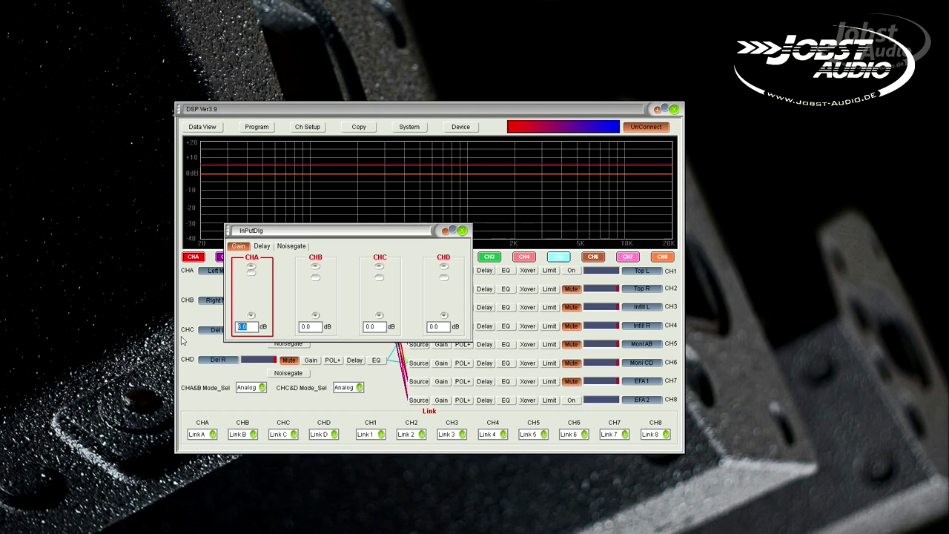
pyautogui.press('Return')
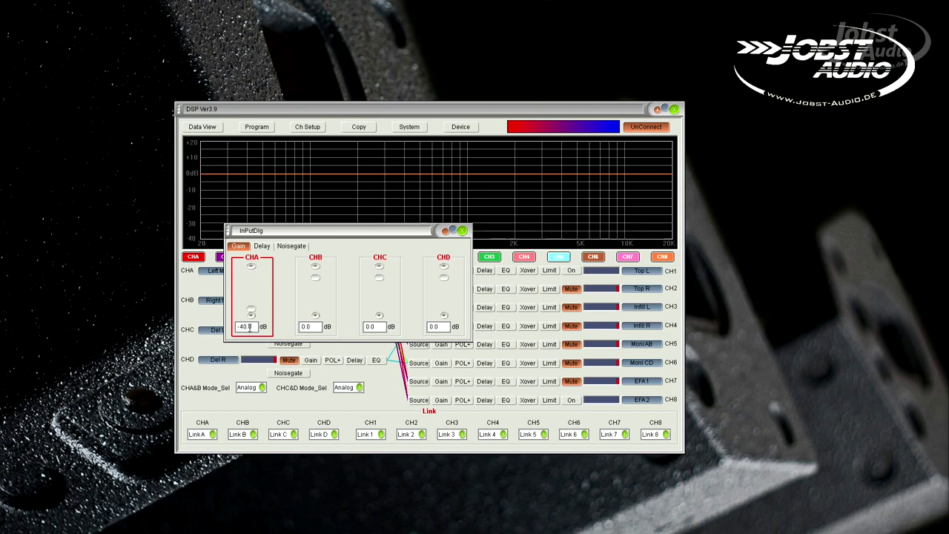
# Set the CHA input gain to 0 dB and close the input settings.
pyautogui.doubleClick(252, 326)
pyautogui.write('0')
pyautogui.press('Return')
pyautogui.click(462, 231)
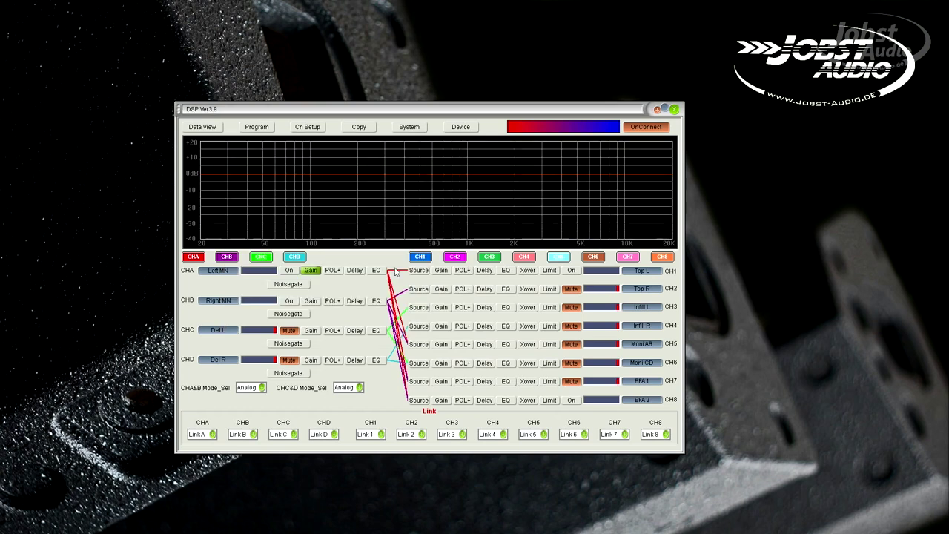
# Open the delay settings of input CHA and set its delay to 1000 ms.
pyautogui.click(355, 270)
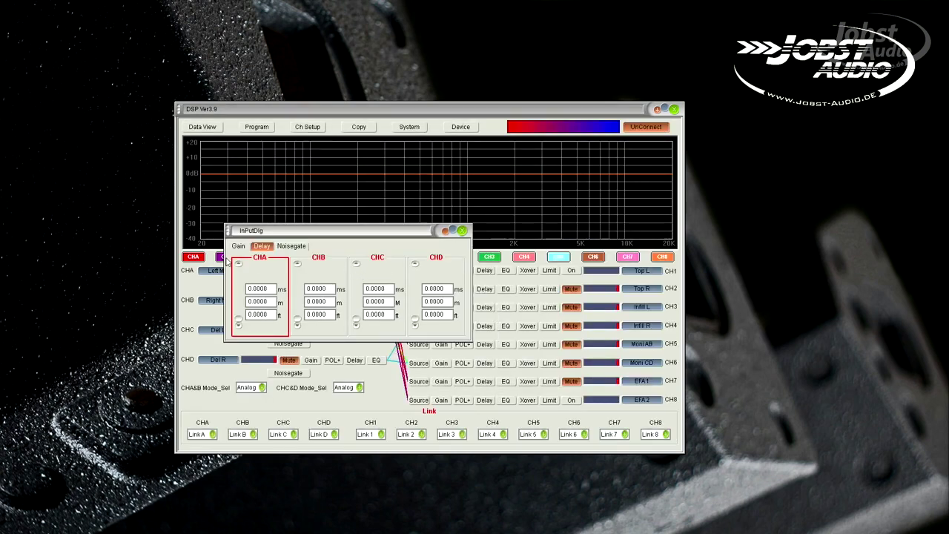
pyautogui.moveTo(317, 234)
pyautogui.mouseDown()
pyautogui.moveTo(328, 307)
pyautogui.moveTo(331, 223)
pyautogui.mouseUp()
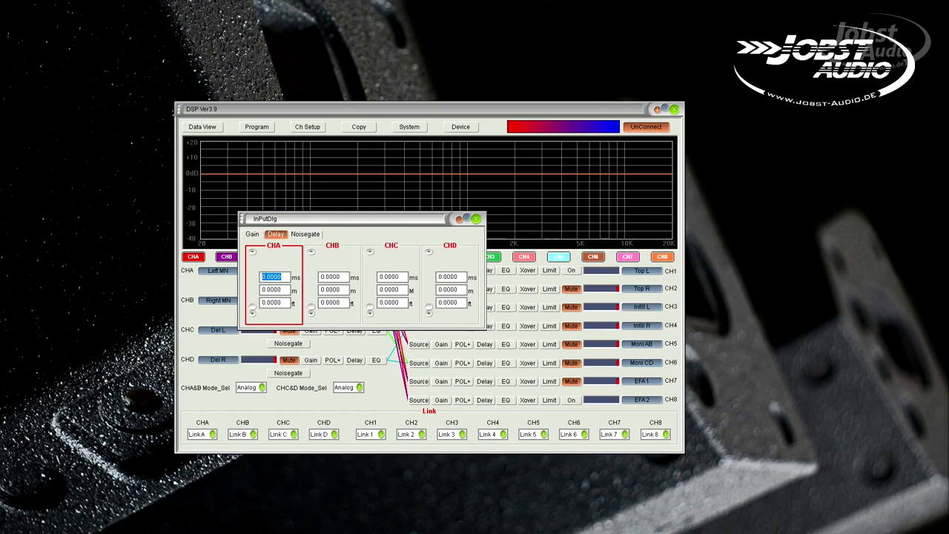
pyautogui.press('Return')
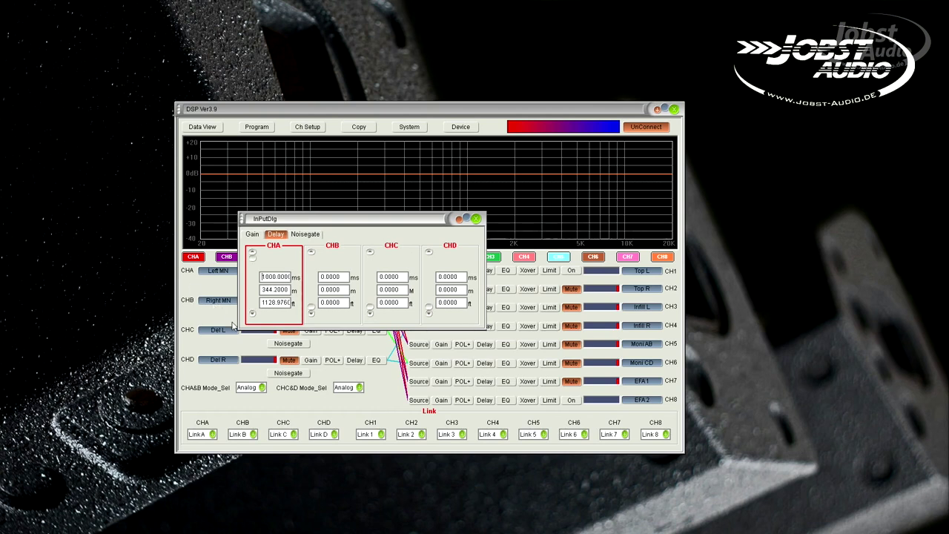
# Reduce the CHA input delay and vary it up and down in fine increments around 0.354 ms.
pyautogui.click(276, 289)
pyautogui.click(276, 275)
pyautogui.press('Return')
pyautogui.scroll(6, 278, 277)
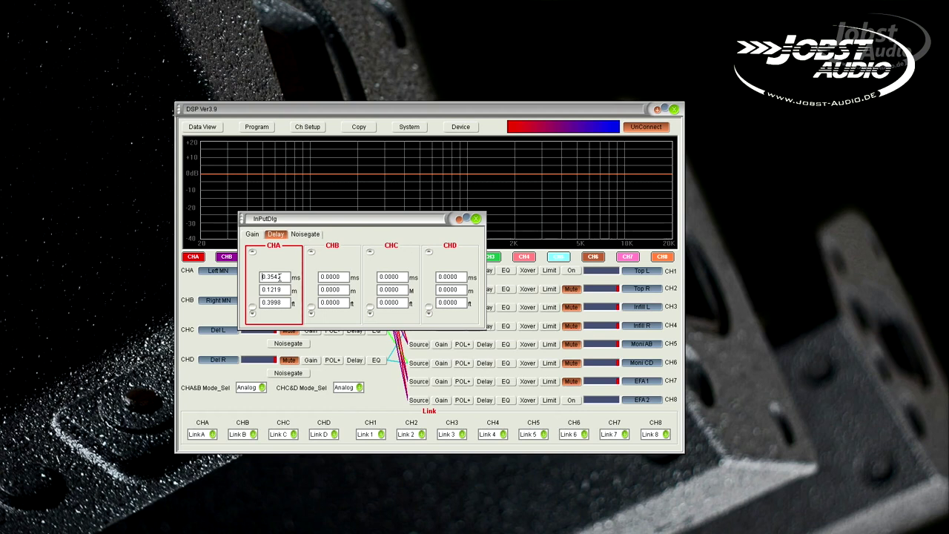
pyautogui.scroll(-5, 278, 277)
pyautogui.scroll(5, 254, 312)
pyautogui.scroll(-5, 254, 312)
# Set the CHA input delay to 55 ms and adjust it slightly upward.
pyautogui.click(264, 276)
pyautogui.write('55')
pyautogui.press('Return')
pyautogui.scroll(1, 253, 308)
pyautogui.moveTo(254, 306); pyautogui.dragTo(254, 301)
# Set the CHA input delay to 8 ms and close the input settings.
pyautogui.doubleClick(272, 277)
pyautogui.write('8')
pyautogui.press('Return')
pyautogui.click(476, 219)
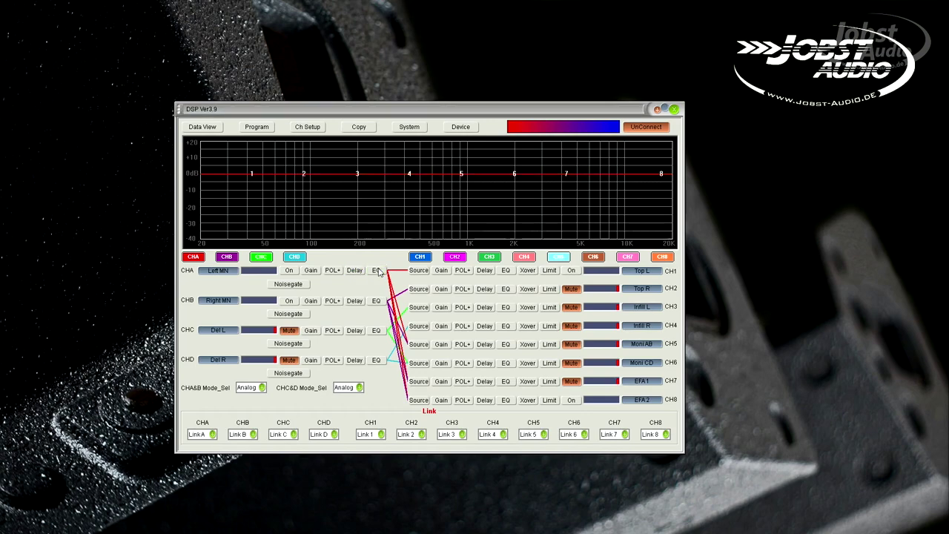
# Open the CHA equalizer clear of the curve display and pull band 2 to about 96 Hz at -26.6 dB.
pyautogui.click(376, 270)
pyautogui.moveTo(423, 259); pyautogui.dragTo(460, 286)
pyautogui.moveTo(340, 286); pyautogui.dragTo(326, 281)
pyautogui.moveTo(304, 175); pyautogui.dragTo(308, 217)
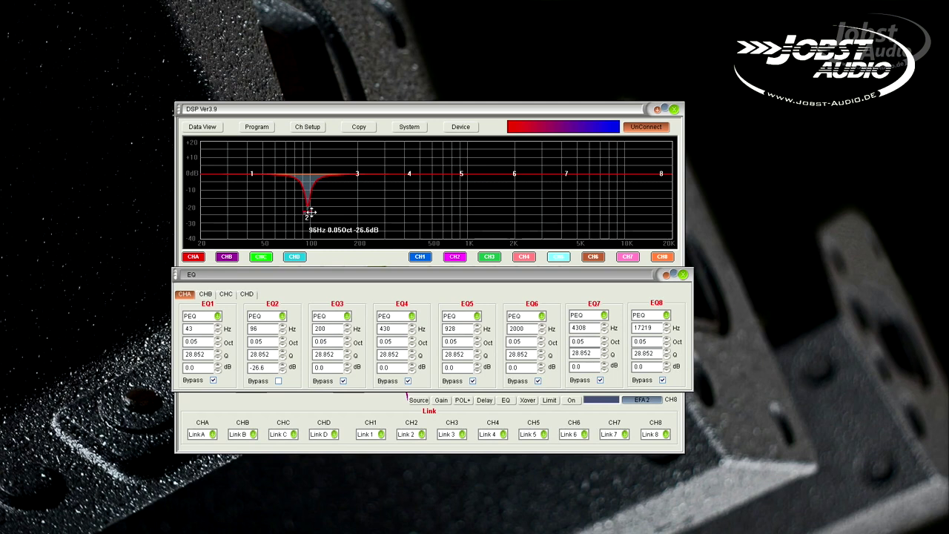
# Widen CHA's EQ band 2 to 0.58 octaves and shift it to about 83 Hz at -12.2 dB.
pyautogui.scroll(5, 328, 212)
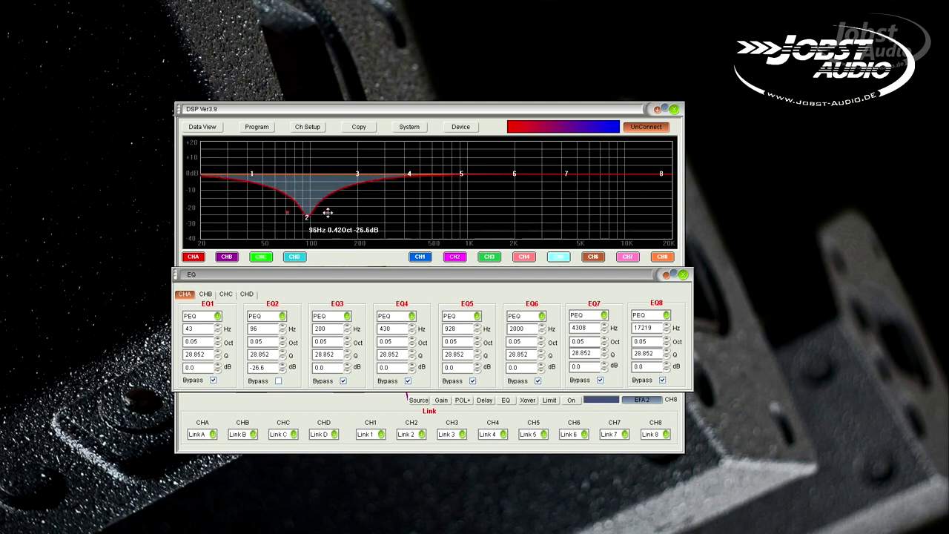
pyautogui.scroll(-2, 331, 215)
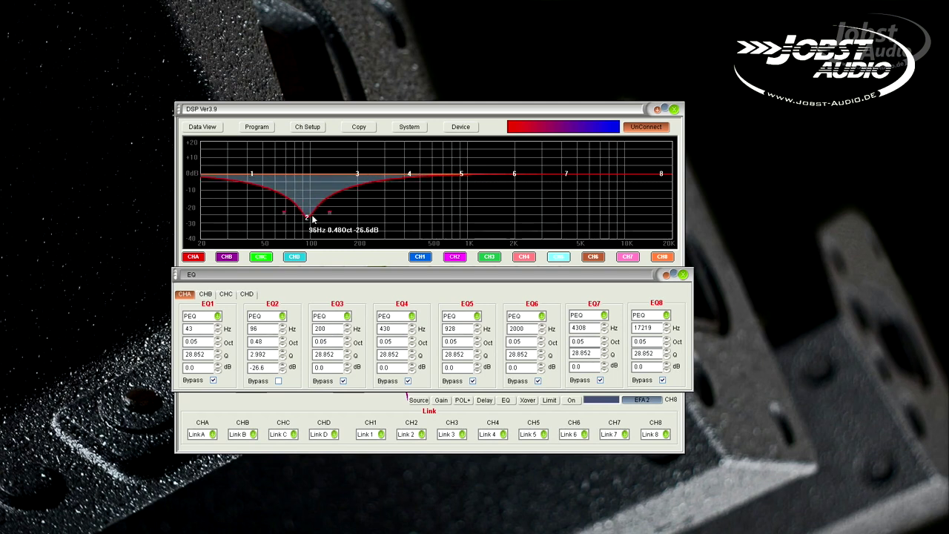
pyautogui.scroll(-1, 326, 213)
pyautogui.scroll(2, 330, 214)
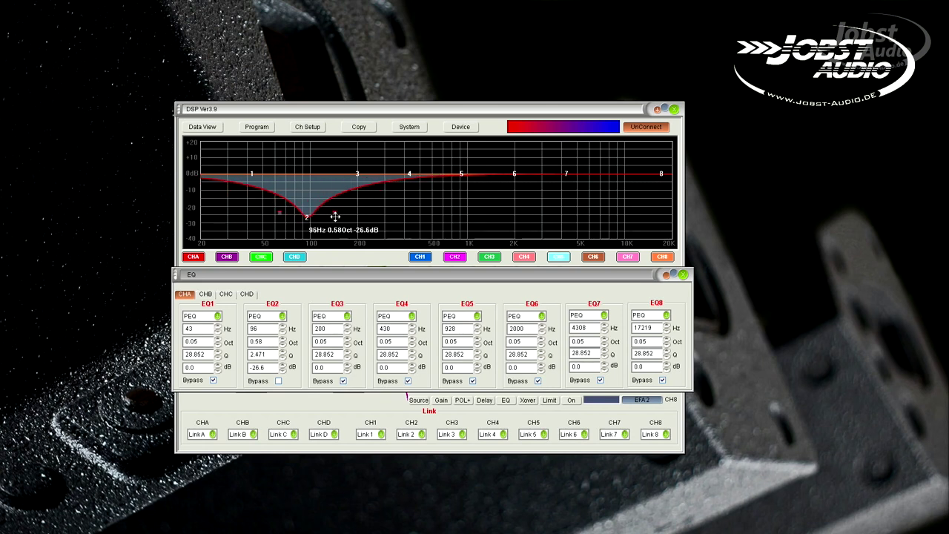
pyautogui.moveTo(309, 218); pyautogui.dragTo(297, 194)
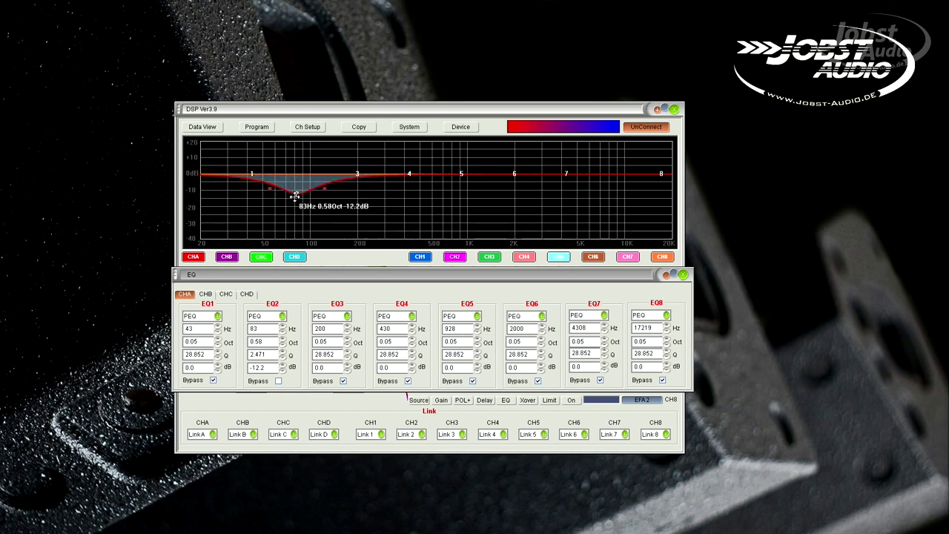
# Change CHA's EQ band 1 to a high-shelf filter (Hi -- Shf) with a 6 dB slope.
pyautogui.click(218, 317)
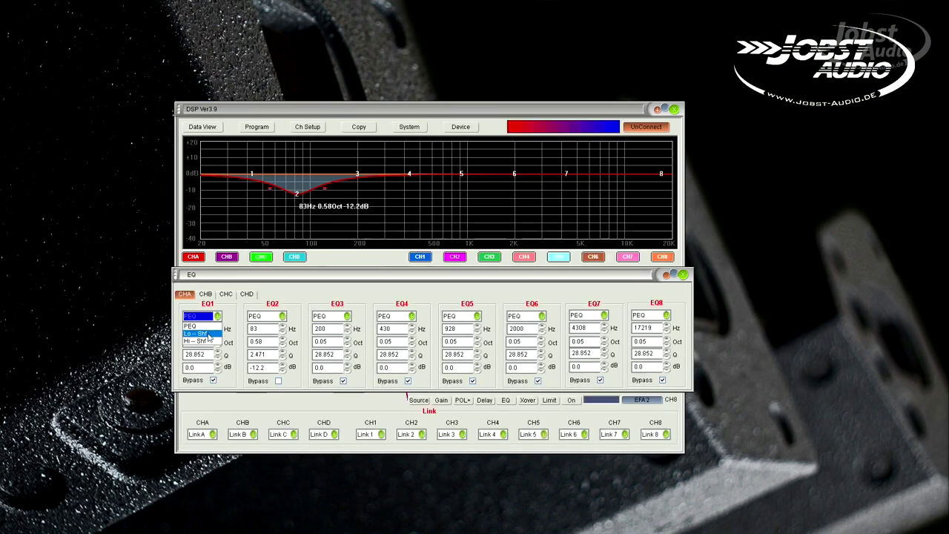
pyautogui.click(215, 341)
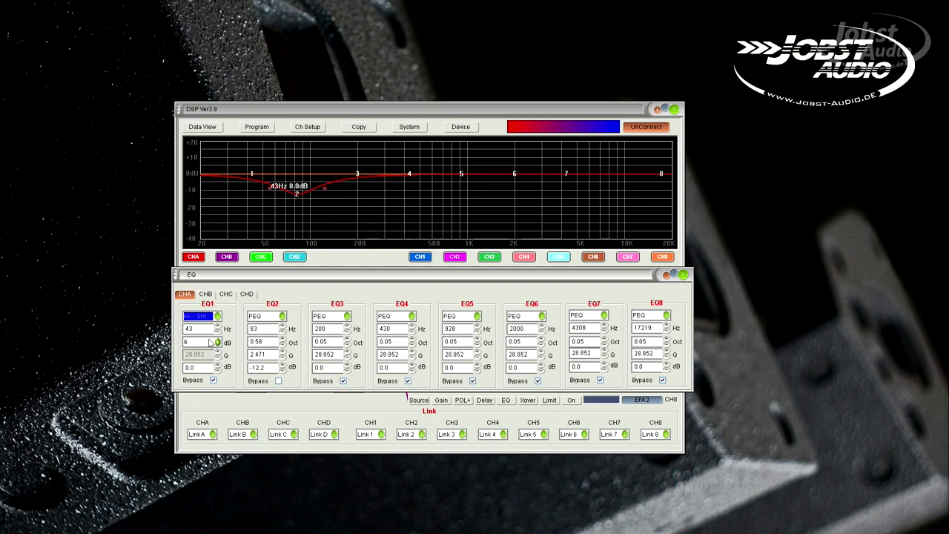
pyautogui.doubleClick(204, 329)
pyautogui.doubleClick(199, 342)
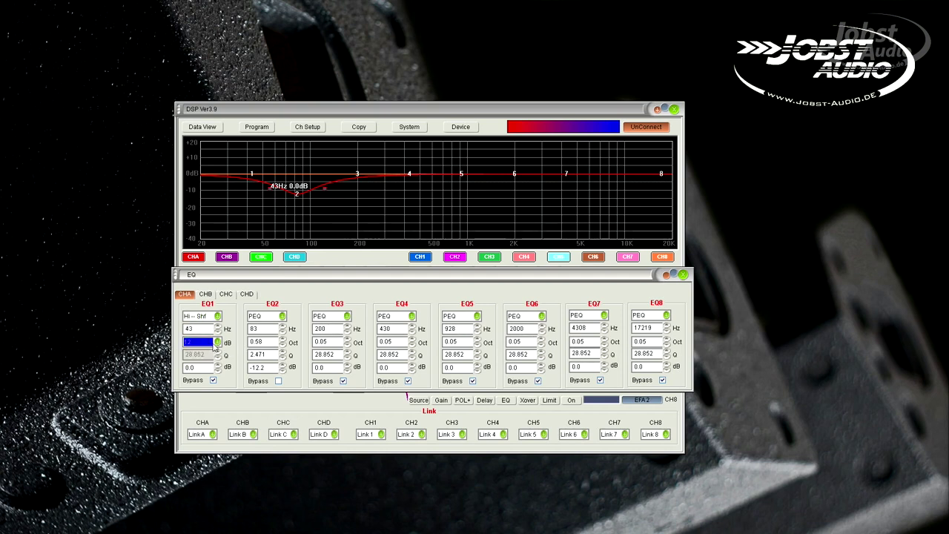
pyautogui.write('6')
pyautogui.click(215, 318)
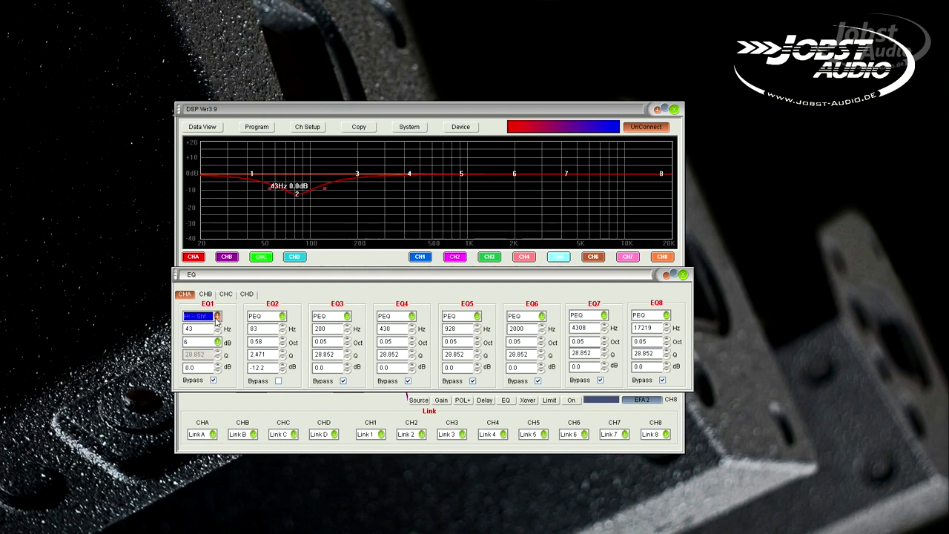
pyautogui.click(234, 332)
# Test the frequency limits of CHA's EQ band 2 by entering 9999999 Hz and 0 Hz.
pyautogui.doubleClick(261, 328)
pyautogui.write('9999999')
pyautogui.press('Return')
pyautogui.doubleClick(259, 329)
pyautogui.write('0')
pyautogui.press('Return')
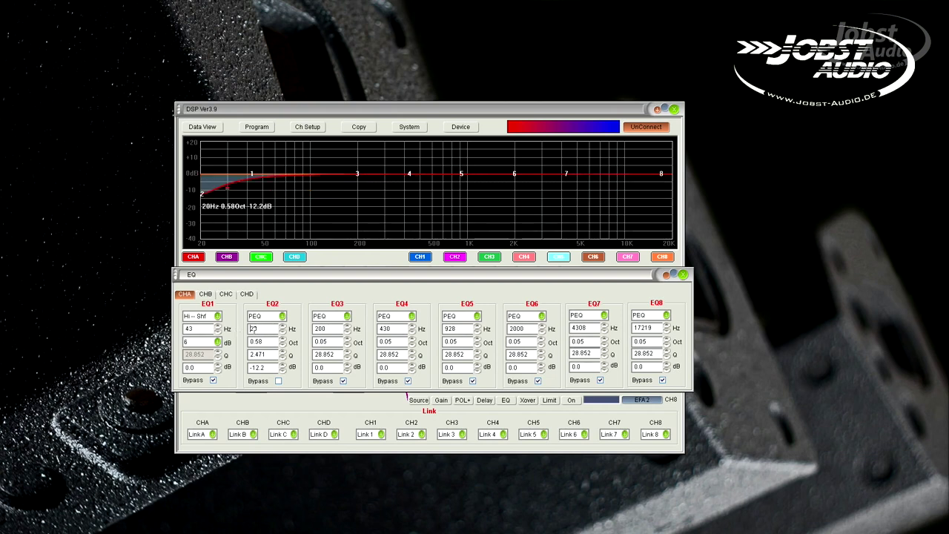
# Fine-tune the bandwidth and Q of CHA's EQ band 2 in small increments, down to 0.51 octaves.
pyautogui.doubleClick(265, 328)
pyautogui.click(282, 341)
pyautogui.click(281, 345)
pyautogui.click(282, 346)
pyautogui.click(282, 345)
pyautogui.click(282, 357)
pyautogui.click(282, 359)
pyautogui.click(281, 343)
pyautogui.click(282, 346)
pyautogui.click(282, 346)
pyautogui.click(282, 358)
# Set the gain of CHA's EQ band 2 to -30 dB and raise it to 15 dB.
pyautogui.click(274, 368)
pyautogui.write('-30')
pyautogui.press('Return')
pyautogui.doubleClick(266, 367)
pyautogui.write('15')
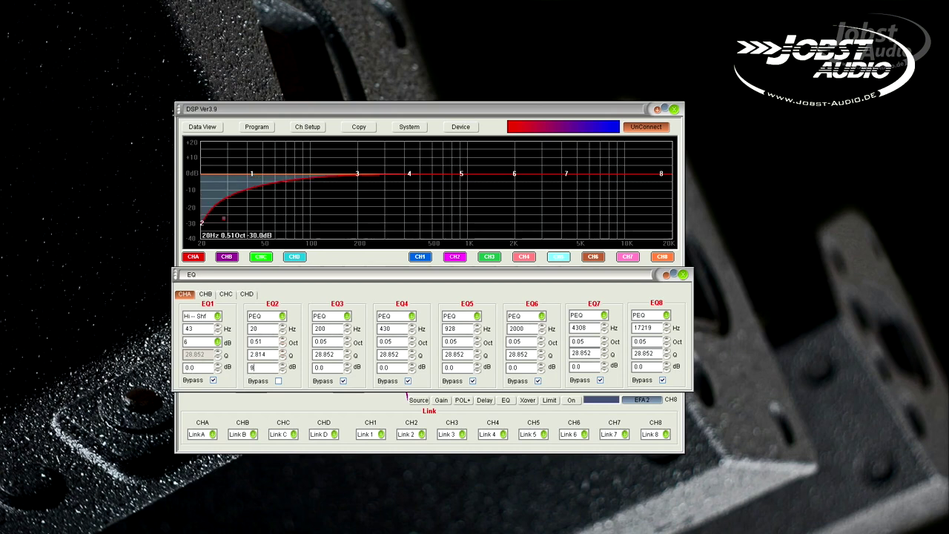
pyautogui.press('Return')
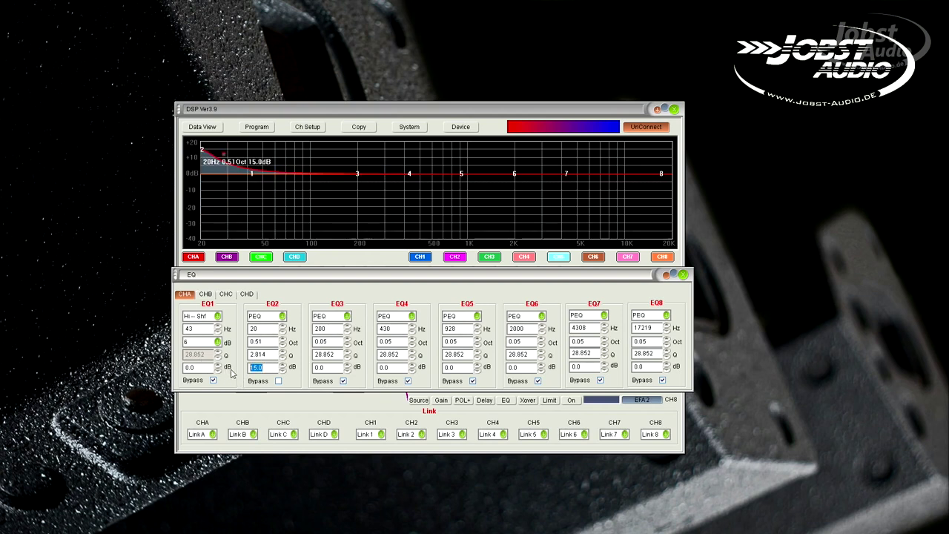
# Toggle the bypass of CHA's EQ band 2, leave the band bypassed, and close the equalizer.
pyautogui.click(278, 381)
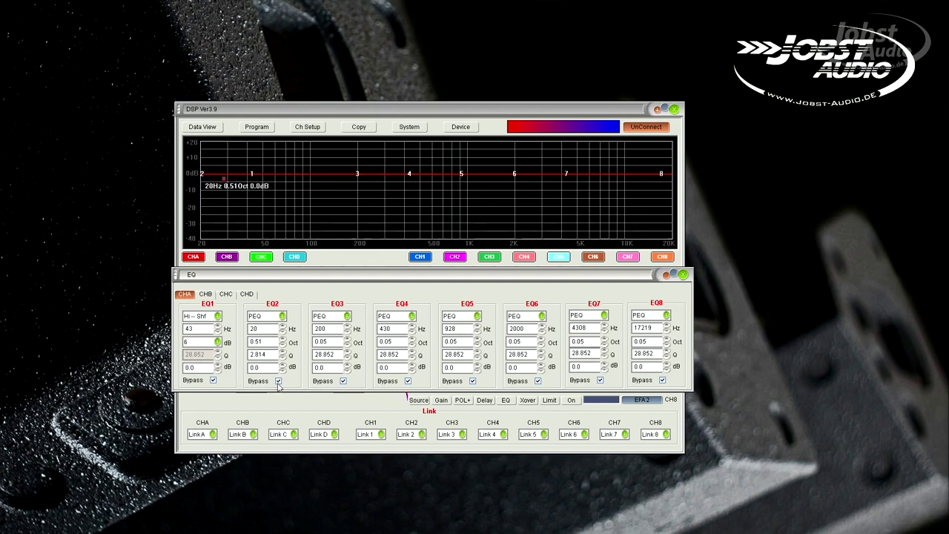
pyautogui.click(279, 382)
pyautogui.click(279, 383)
pyautogui.scroll(6, 270, 368)
pyautogui.click(279, 381)
pyautogui.click(683, 274)
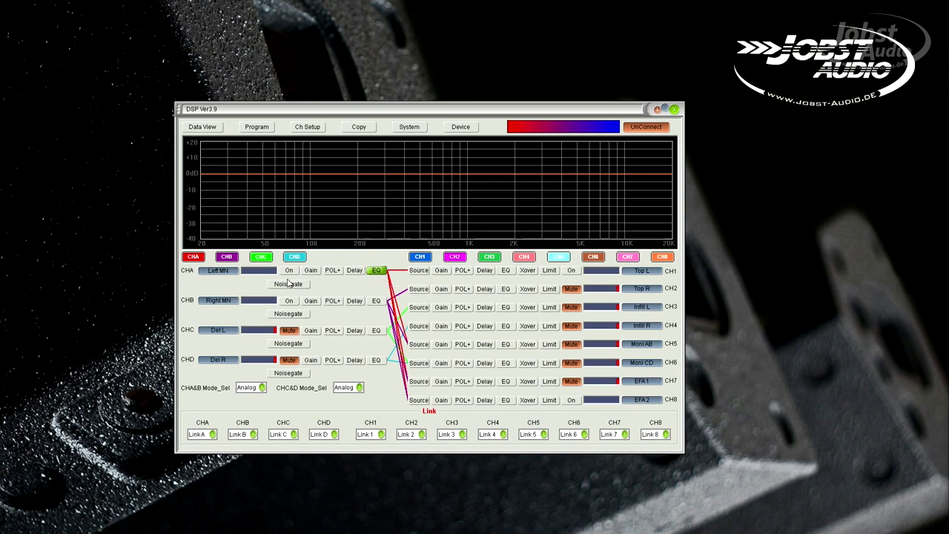
# Set the CHA noise gate threshold to -99.9 dBu and close the input settings.
pyautogui.click(289, 284)
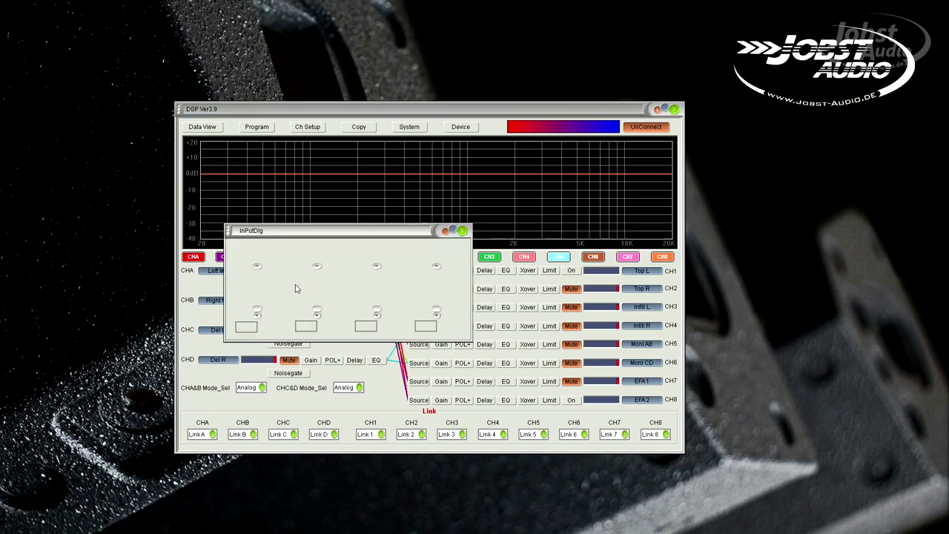
pyautogui.moveTo(329, 234); pyautogui.dragTo(348, 248)
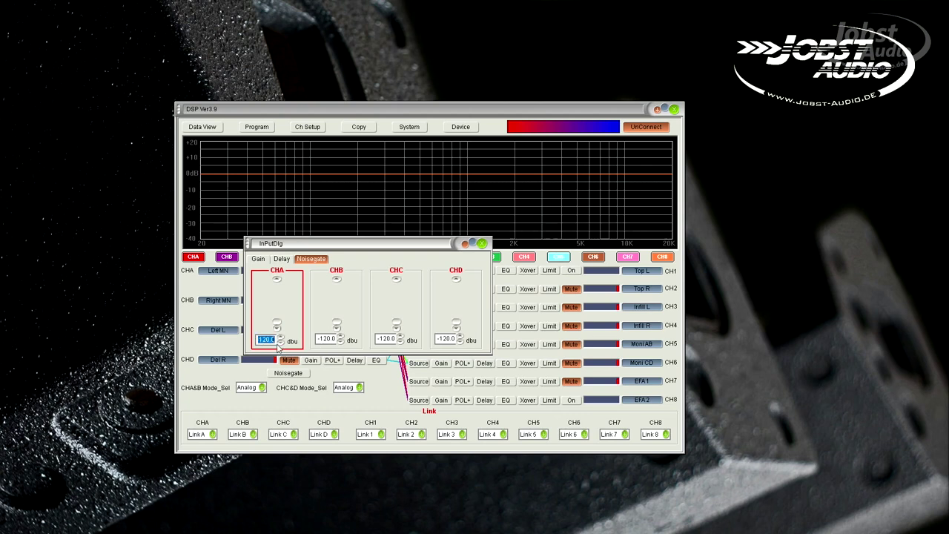
pyautogui.press('Return')
pyautogui.doubleClick(259, 339)
pyautogui.write('-99.9')
pyautogui.press('Return')
pyautogui.click(483, 244)
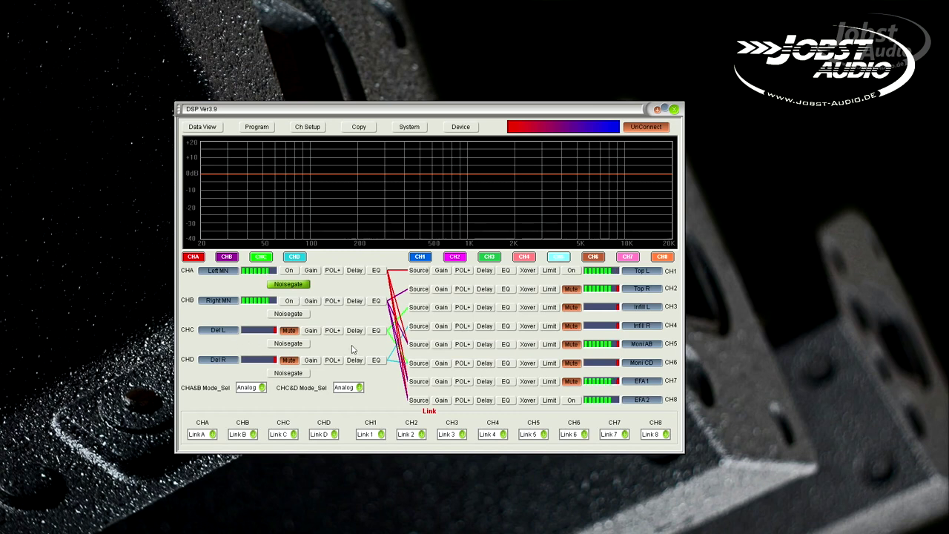
# Look at the CHA&B input mode options and examine the source assignments of outputs CH1 to CH8.
pyautogui.click(261, 387)
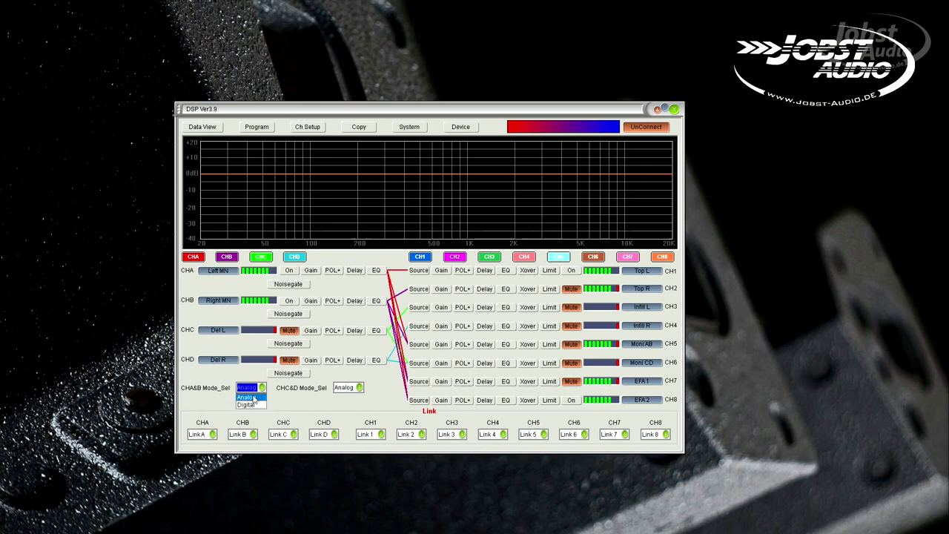
pyautogui.click(284, 395)
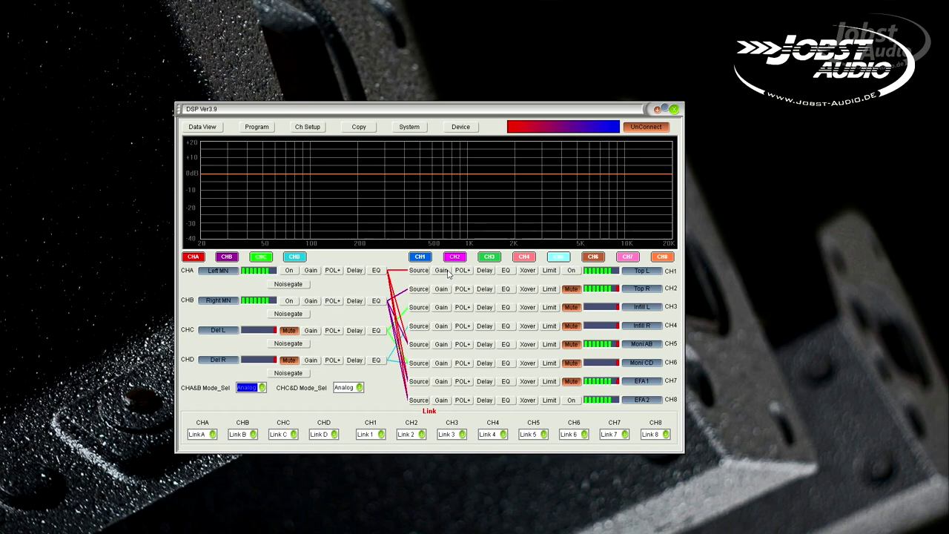
pyautogui.click(420, 271)
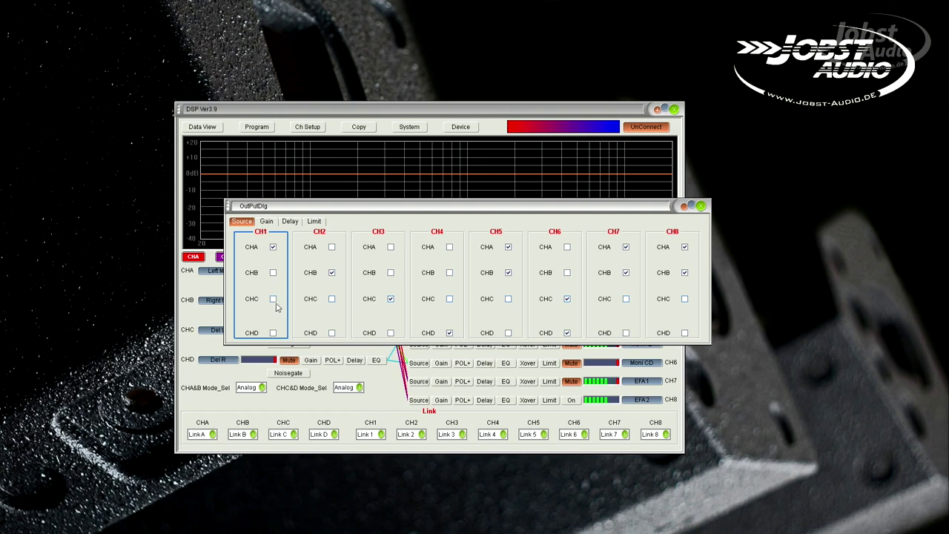
pyautogui.moveTo(584, 208); pyautogui.dragTo(535, 237)
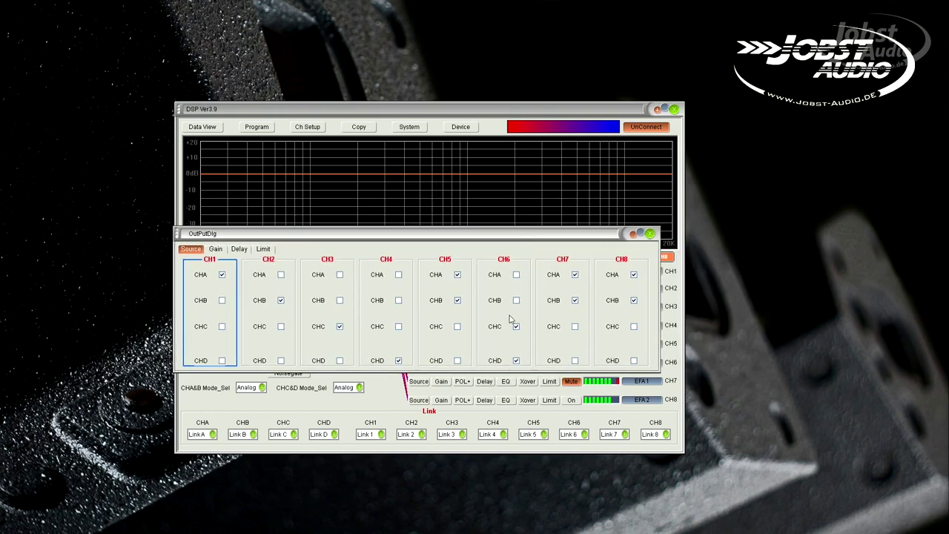
pyautogui.click(280, 299)
pyautogui.moveTo(363, 237)
pyautogui.mouseDown()
pyautogui.moveTo(412, 194)
pyautogui.moveTo(444, 90)
pyautogui.moveTo(439, 134)
pyautogui.moveTo(410, 128)
pyautogui.moveTo(378, 246)
pyautogui.mouseUp()
pyautogui.click(235, 283)
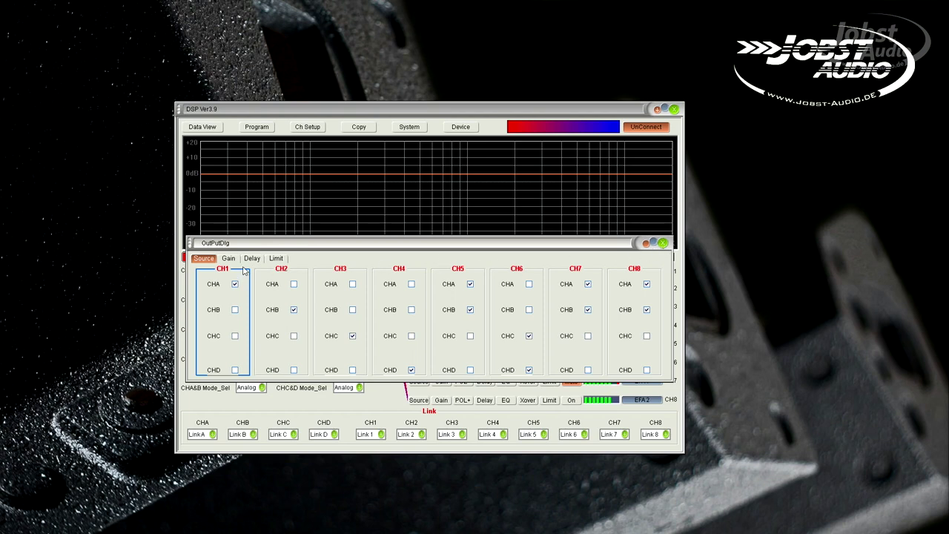
pyautogui.click(662, 243)
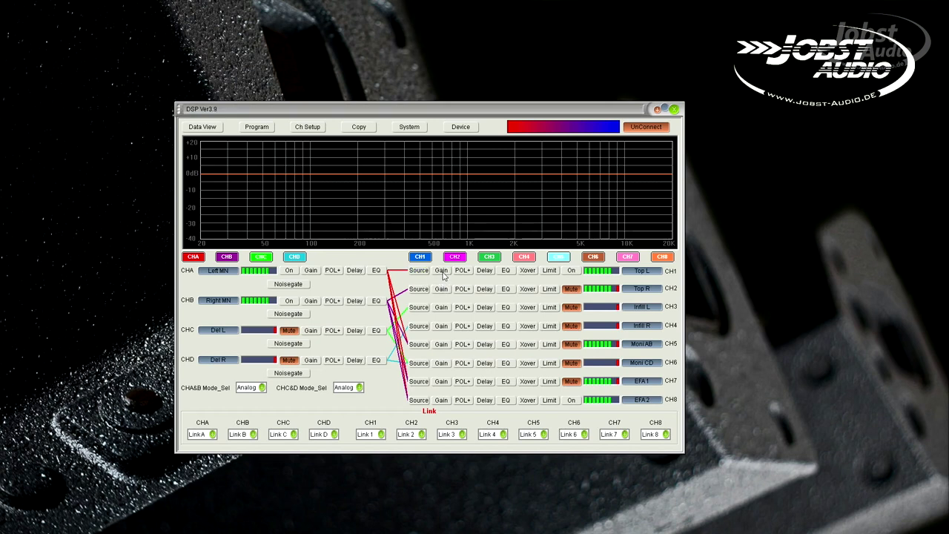
# Try a CH1 output gain of 15 dB, reset it to 0 dB, and close the output settings.
pyautogui.click(441, 271)
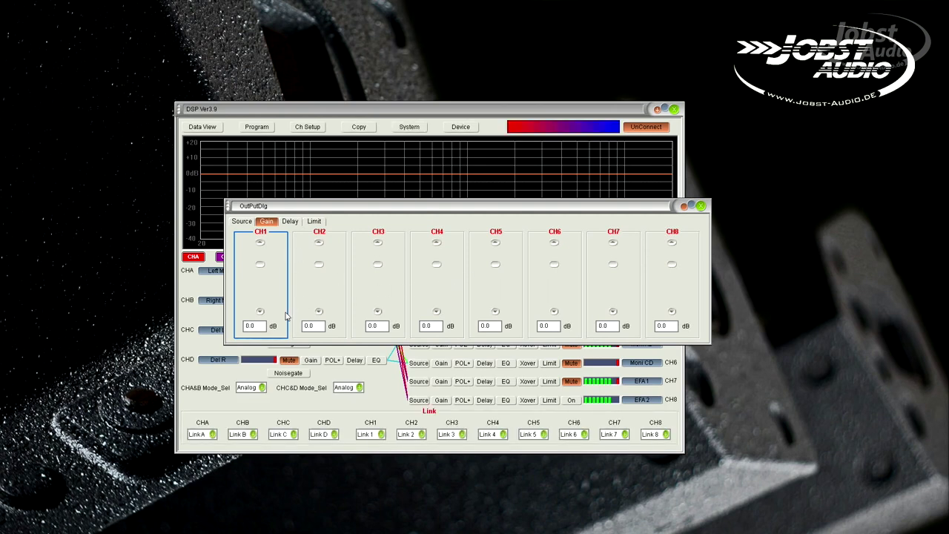
pyautogui.moveTo(259, 326); pyautogui.dragTo(206, 326)
pyautogui.write('15')
pyautogui.press('Return')
pyautogui.moveTo(263, 328); pyautogui.dragTo(223, 334)
pyautogui.doubleClick(253, 326)
pyautogui.write('0')
pyautogui.press('Return')
pyautogui.click(701, 206)
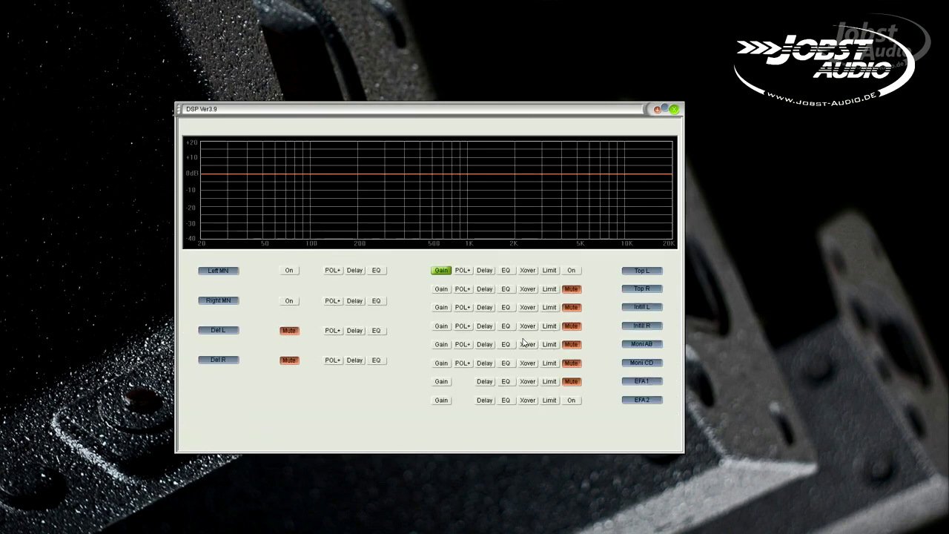
# Try out the CH1 output polarity switch and mute and unmute the channel.
pyautogui.click(468, 272)
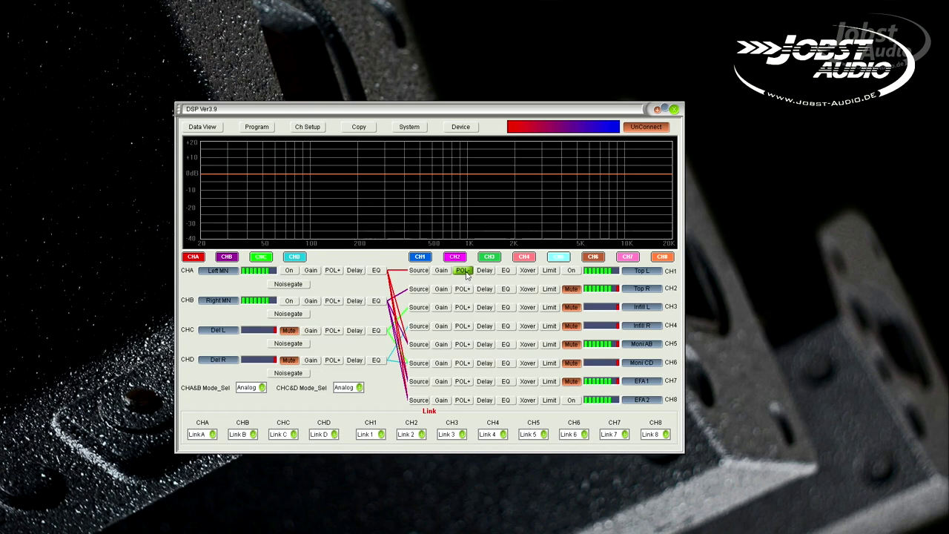
pyautogui.click(574, 273)
pyautogui.click(574, 272)
# Step the CH1 output delay up and down, enter 0.1 ms, and close the output settings.
pyautogui.click(486, 271)
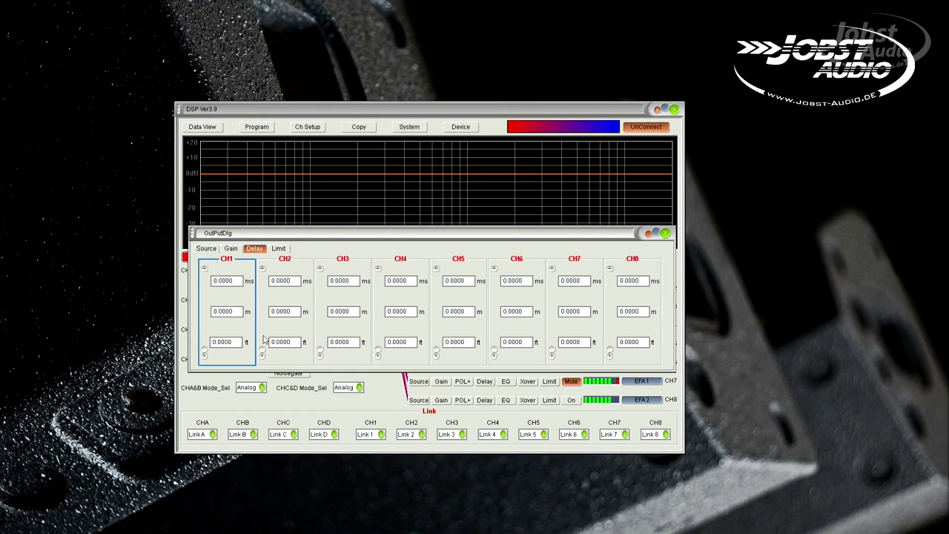
pyautogui.click(205, 269)
pyautogui.click(206, 270)
pyautogui.click(205, 357)
pyautogui.doubleClick(237, 280)
pyautogui.write('0.1')
pyautogui.press('Return')
pyautogui.scroll(-8, 225, 285)
pyautogui.click(665, 233)
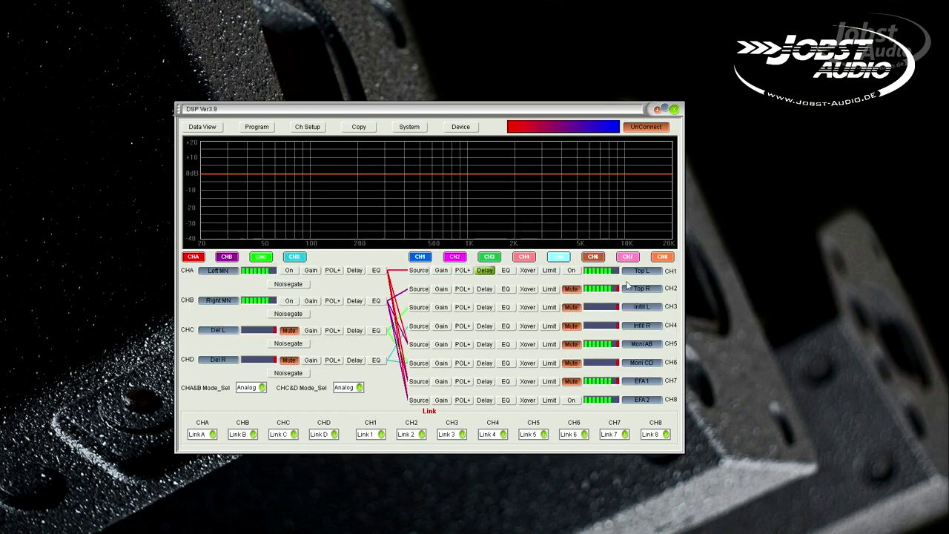
# Open the CH1 output equalizer clear of the curve display and select band 2 on the curve.
pyautogui.click(506, 271)
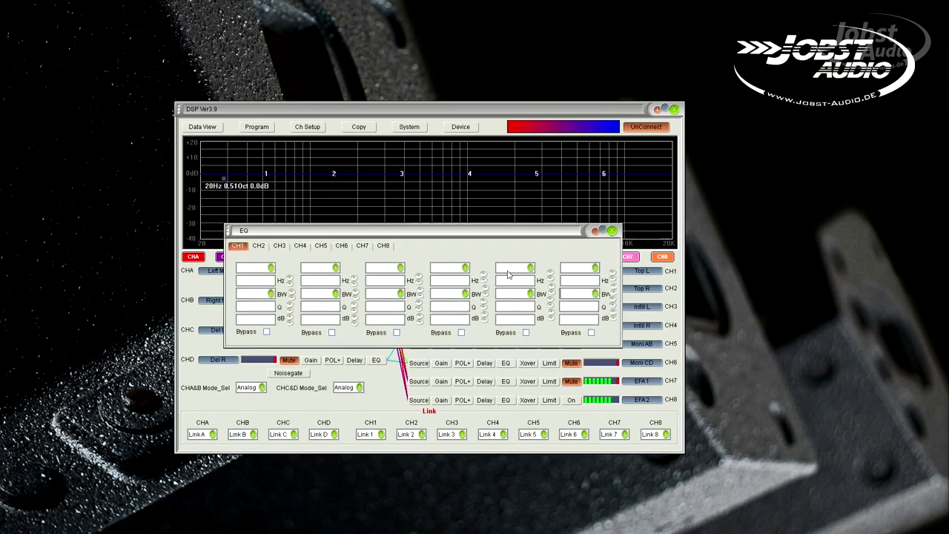
pyautogui.moveTo(381, 175)
pyautogui.moveTo(613, 186)
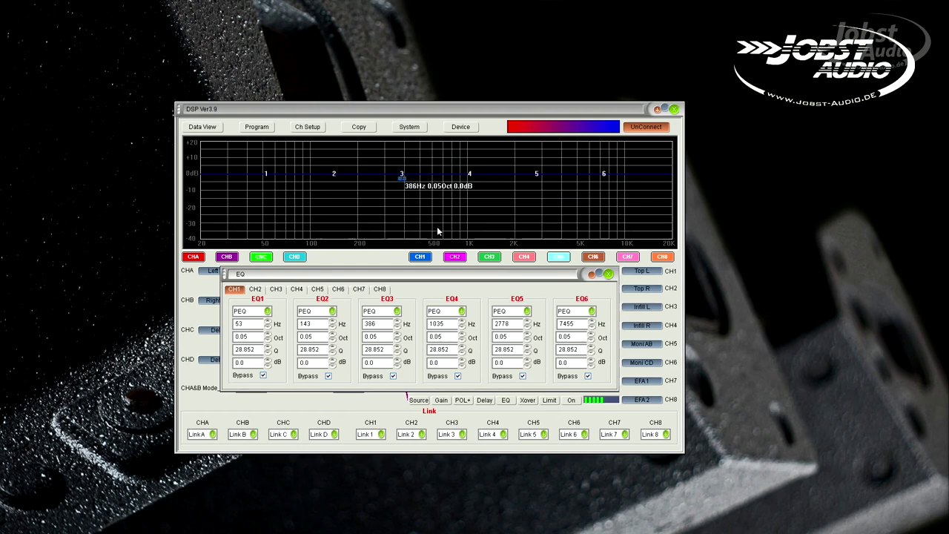
pyautogui.moveTo(377, 276); pyautogui.dragTo(397, 257)
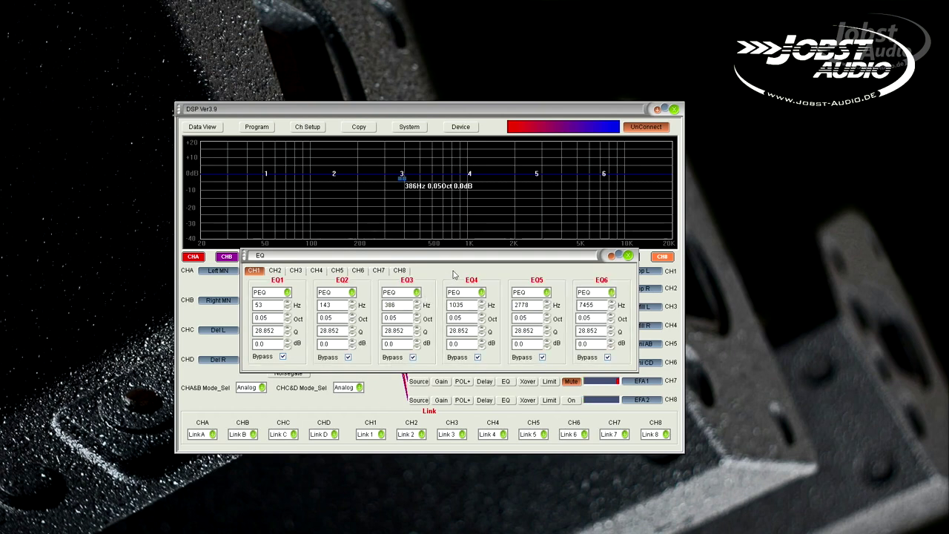
pyautogui.click(333, 175)
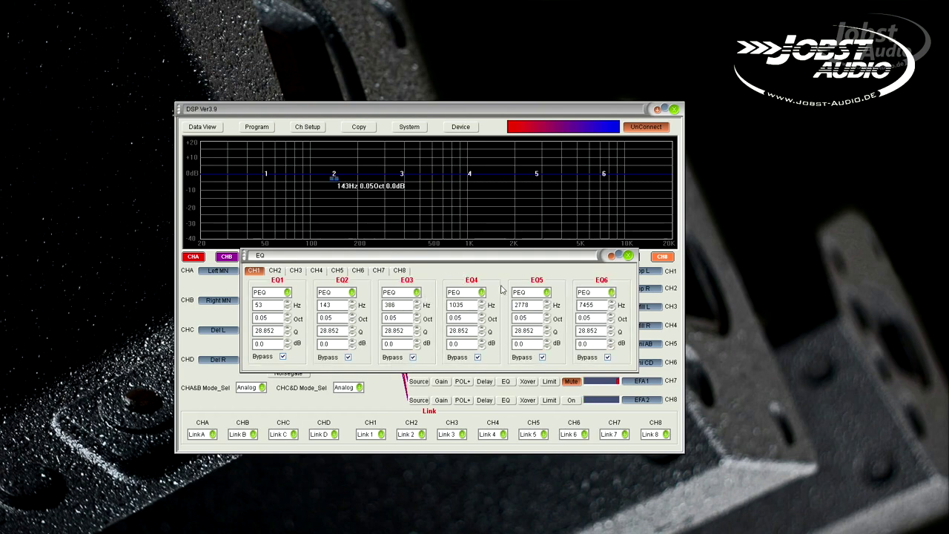
pyautogui.moveTo(430, 257); pyautogui.dragTo(427, 264)
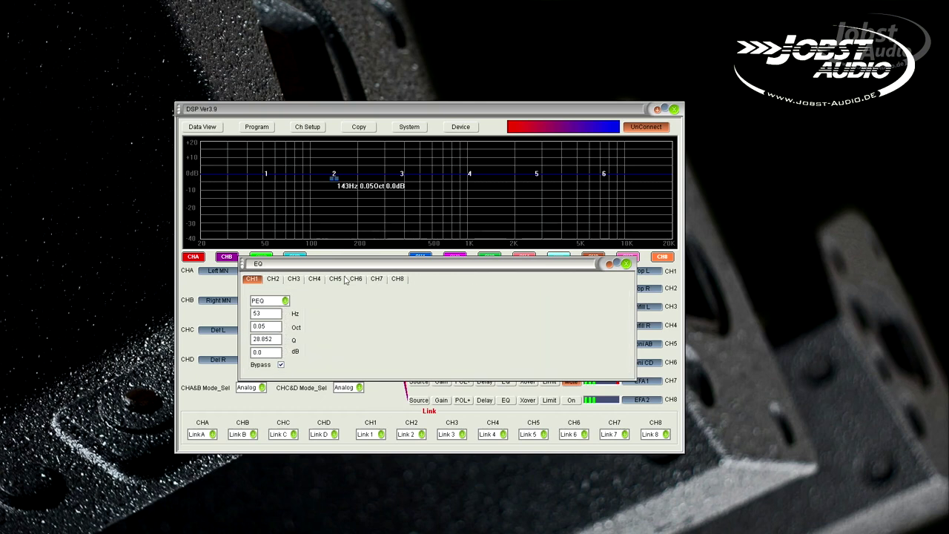
# Look through the equalizer bands of output channels CH2 to CH8 and return to CH1.
pyautogui.click(272, 279)
pyautogui.click(294, 279)
pyautogui.click(314, 279)
pyautogui.click(335, 279)
pyautogui.click(356, 279)
pyautogui.click(376, 279)
pyautogui.click(398, 279)
pyautogui.click(252, 279)
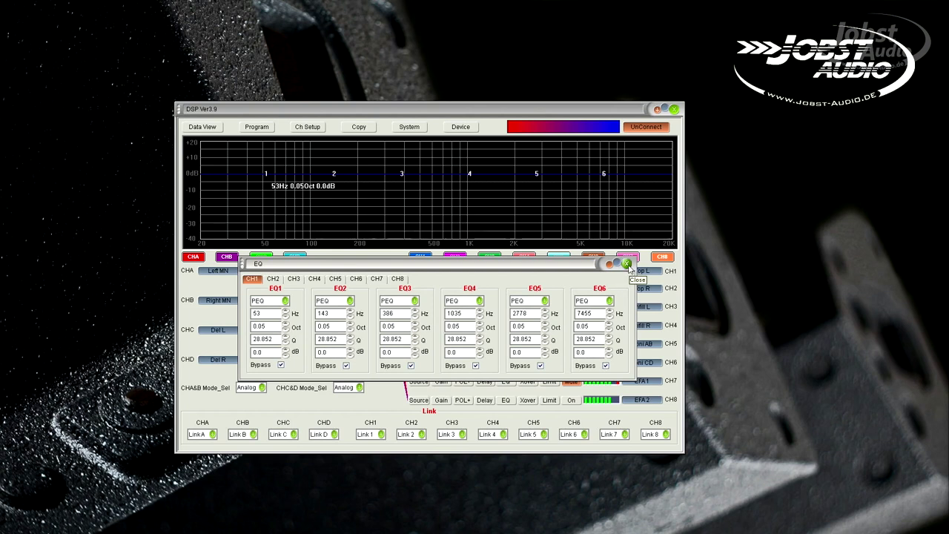
# Look at the filter types available for CH1's EQ band 6 and close the equalizer.
pyautogui.click(609, 300)
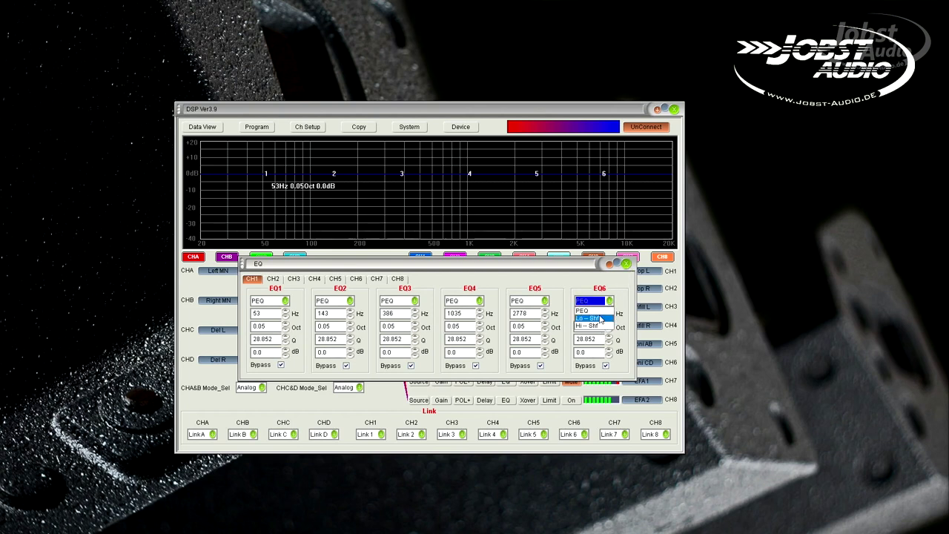
pyautogui.click(574, 274)
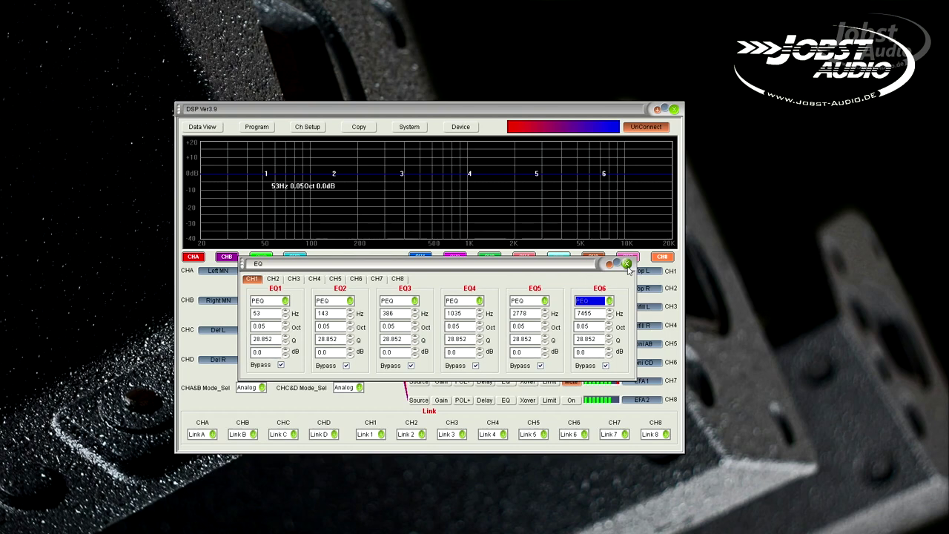
pyautogui.click(627, 263)
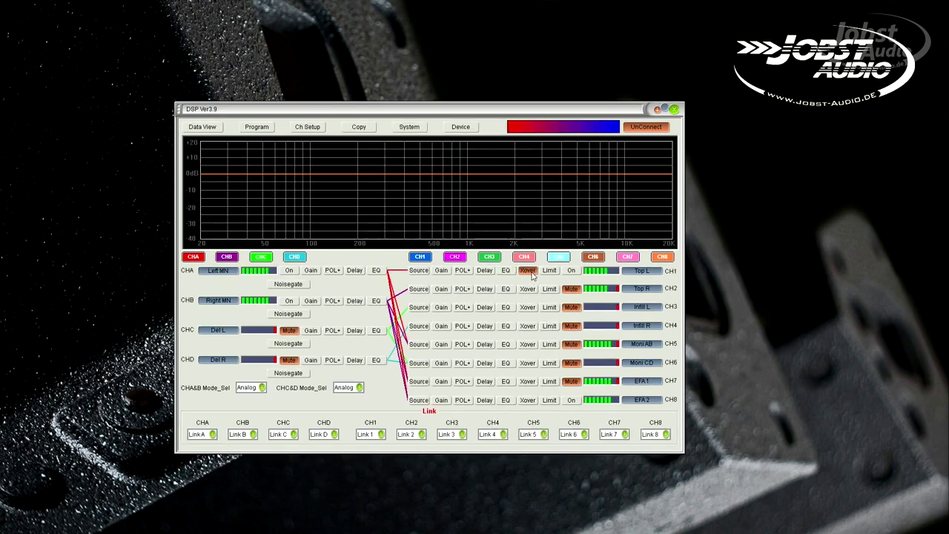
# Open the output crossover settings clear of the curve display and raise CH1's high-pass frequency to 21 Hz.
pyautogui.click(527, 270)
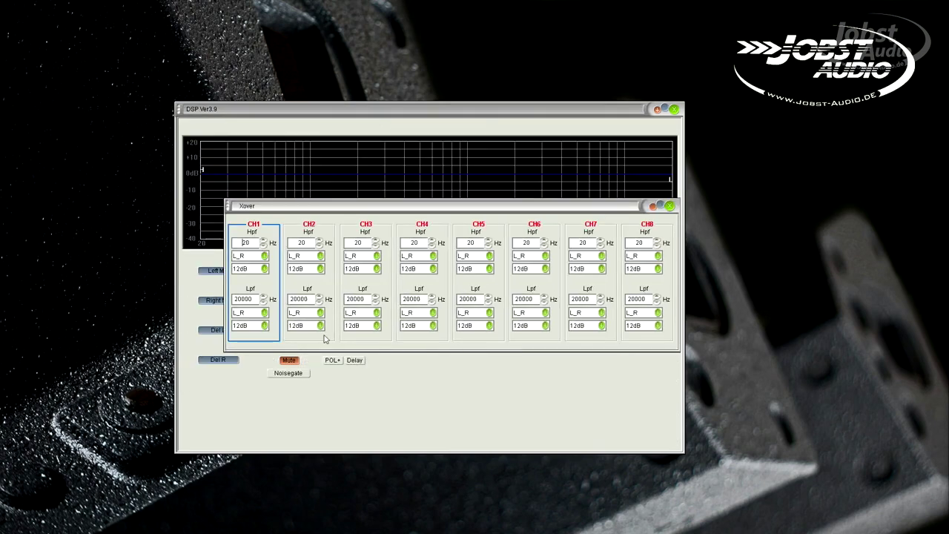
pyautogui.moveTo(419, 205); pyautogui.dragTo(395, 261)
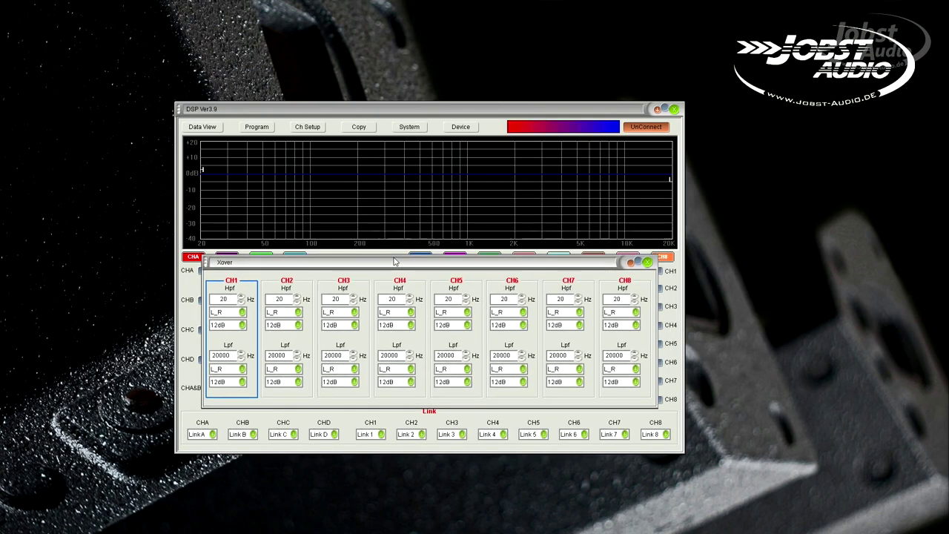
pyautogui.doubleClick(232, 299)
pyautogui.click(242, 296)
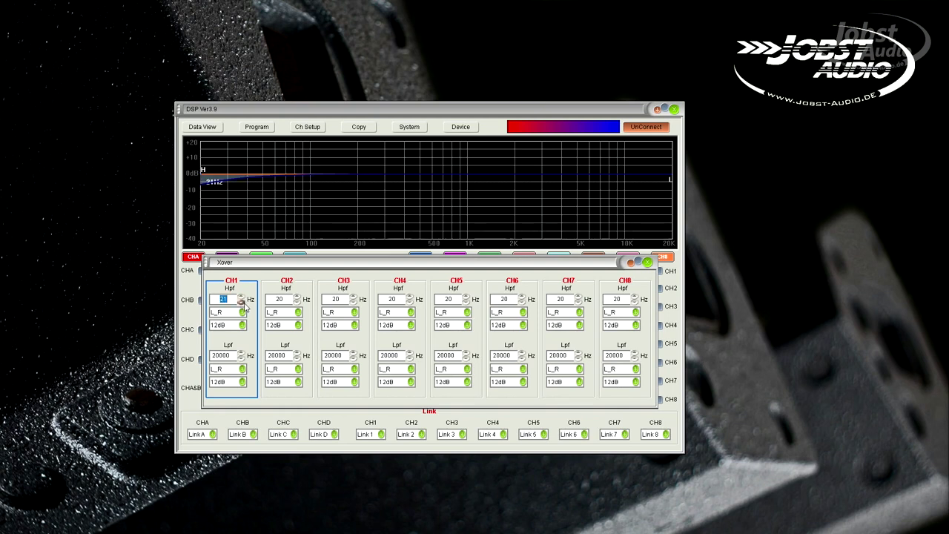
# Set CH1's high-pass frequency back to 20 Hz and look at its available filter types and slopes.
pyautogui.click(242, 302)
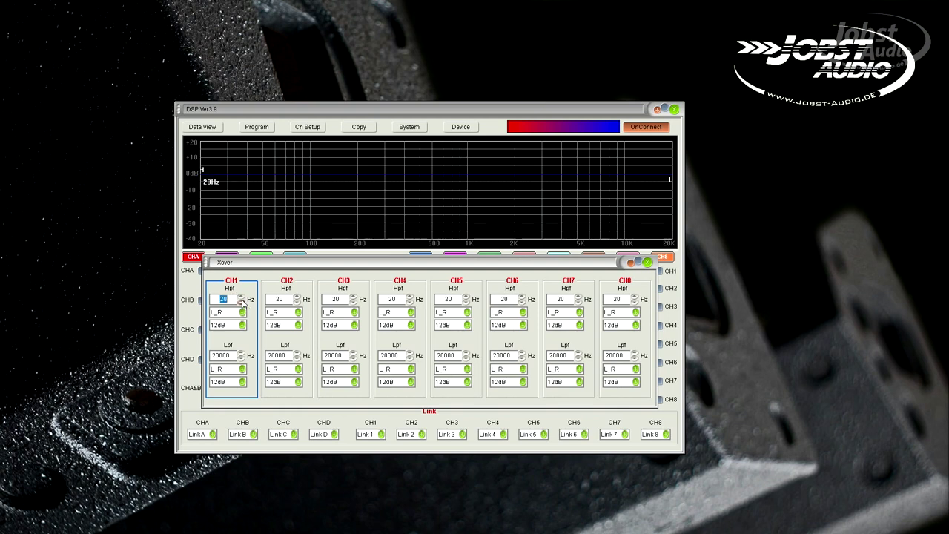
pyautogui.click(244, 313)
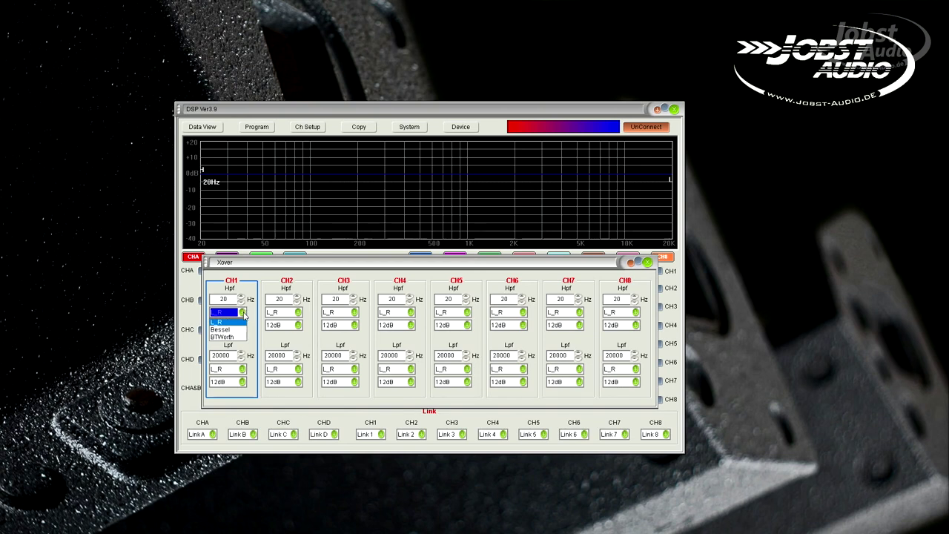
pyautogui.click(243, 313)
pyautogui.click(242, 325)
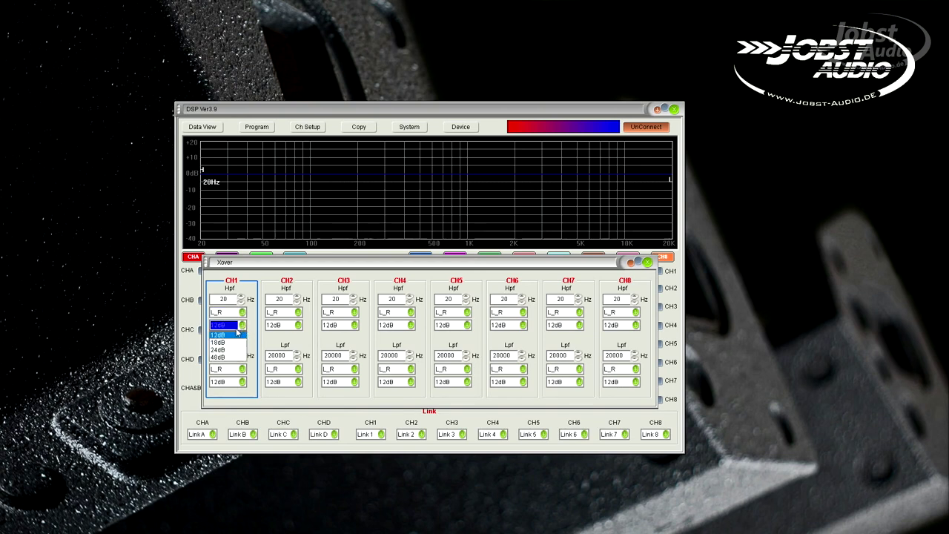
pyautogui.click(257, 347)
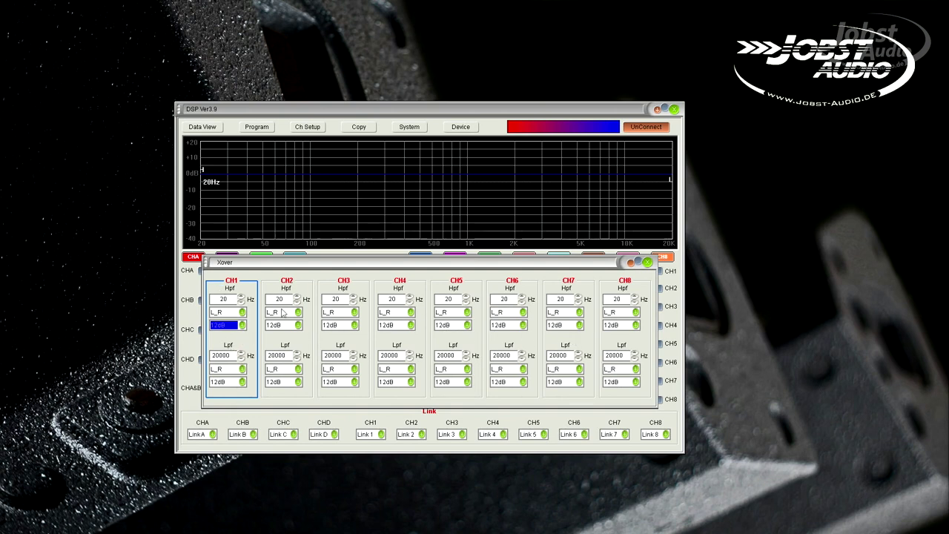
# Try a higher CH1 high-pass frequency, return it to 20 Hz and close the crossover settings.
pyautogui.click(228, 298)
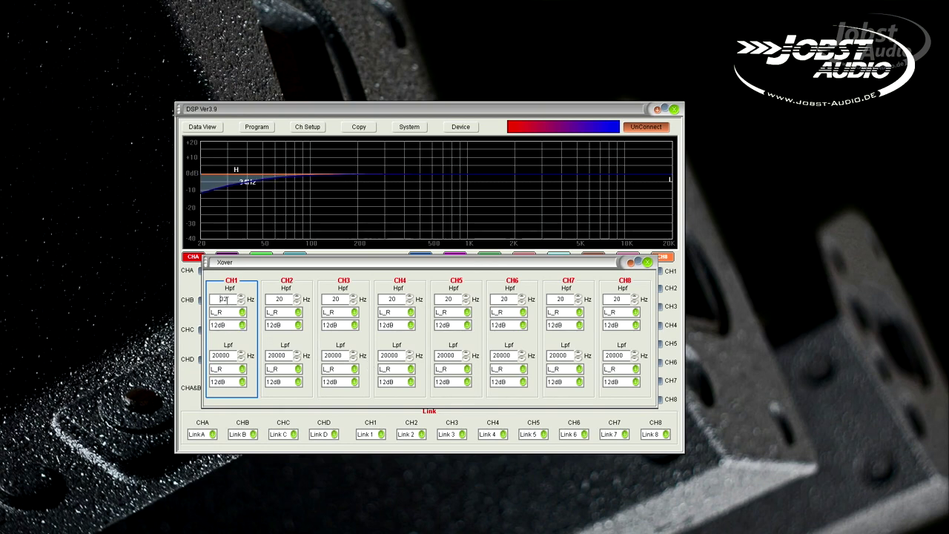
pyautogui.doubleClick(226, 299)
pyautogui.click(229, 313)
pyautogui.scroll(-1, 233, 313)
pyautogui.click(237, 325)
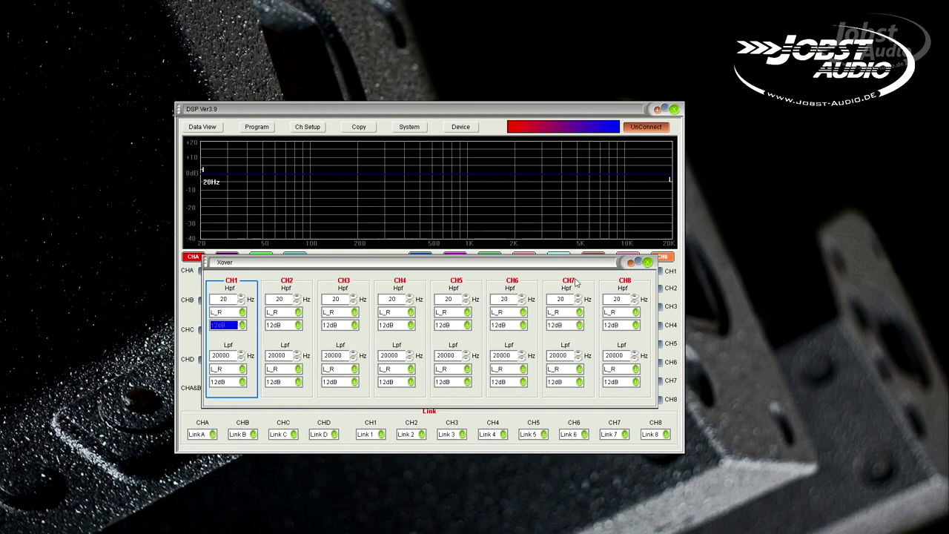
pyautogui.moveTo(568, 265); pyautogui.dragTo(564, 272)
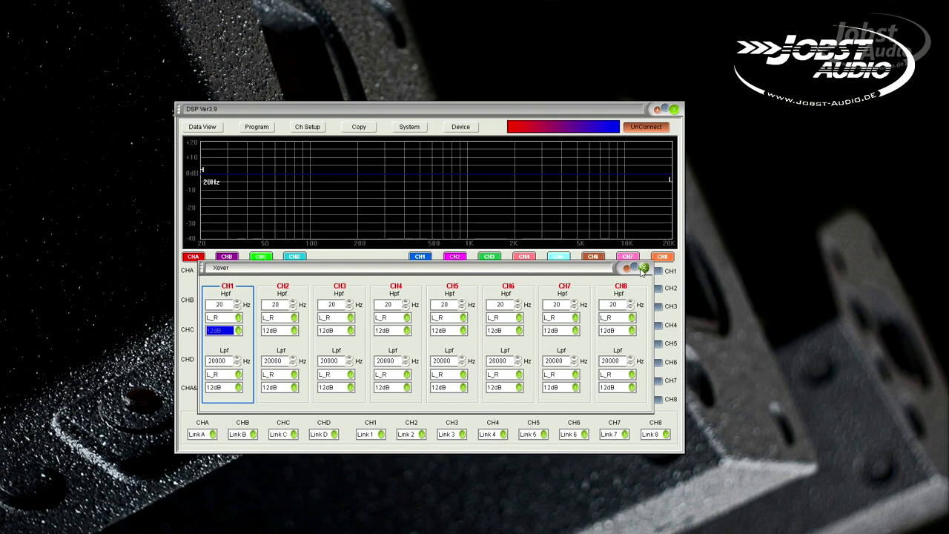
pyautogui.click(645, 268)
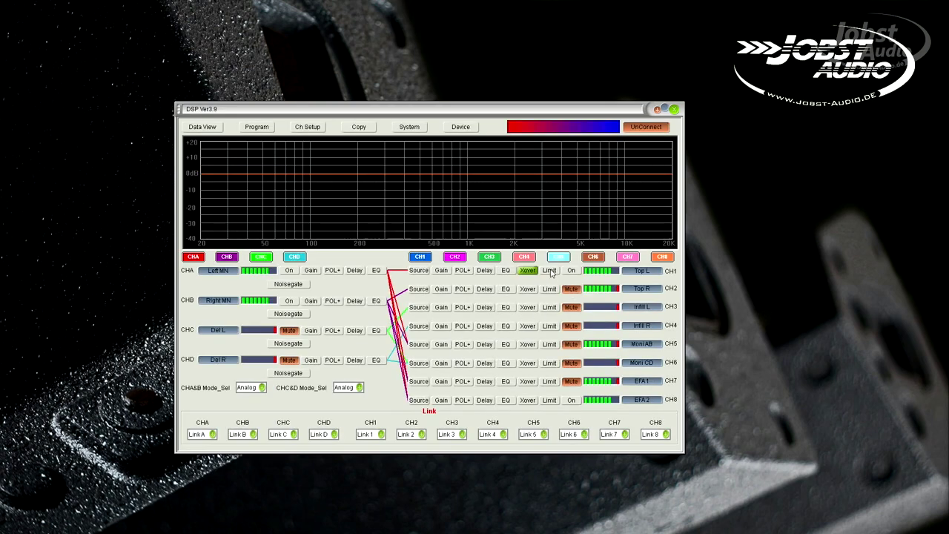
# Open the output limiter settings and try CH1's compressor mode before returning it to limit.
pyautogui.click(550, 270)
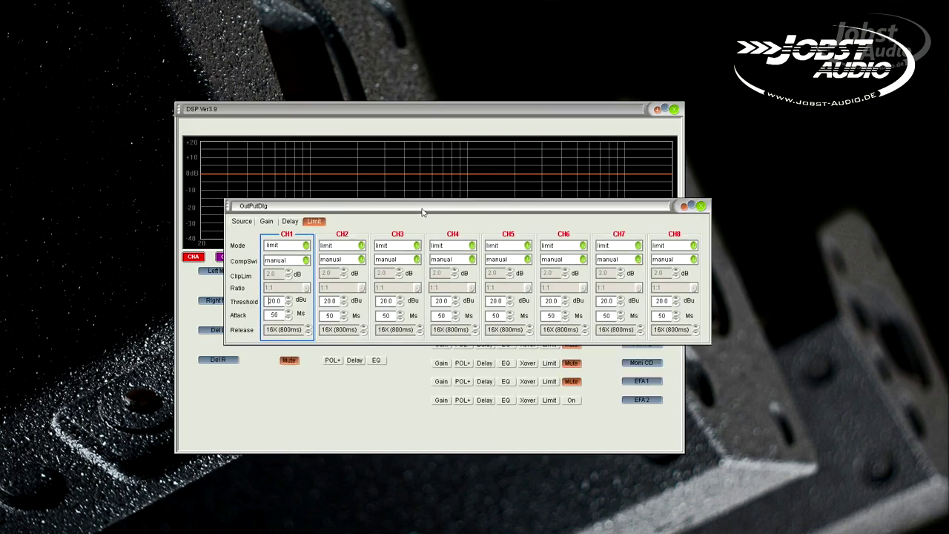
pyautogui.moveTo(423, 206); pyautogui.dragTo(398, 227)
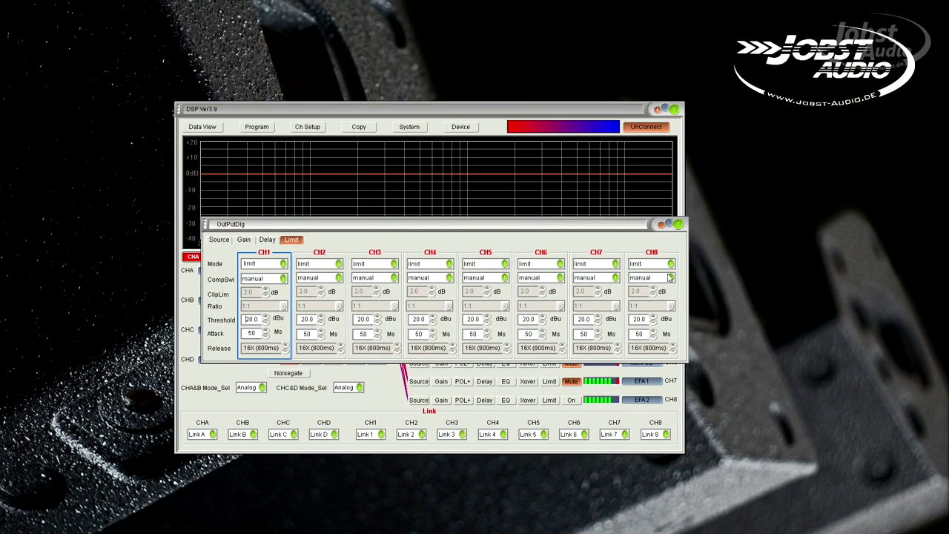
pyautogui.click(284, 264)
pyautogui.click(279, 283)
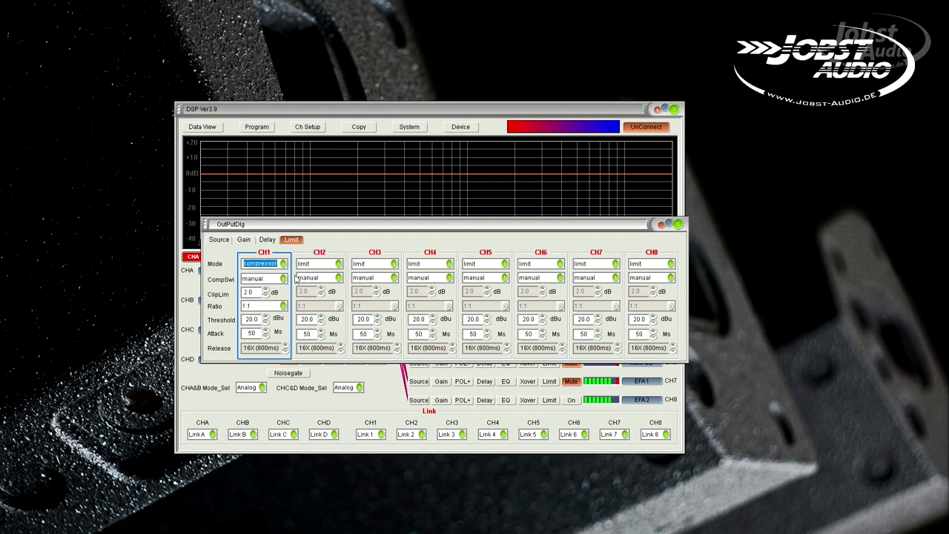
pyautogui.click(284, 264)
pyautogui.click(263, 272)
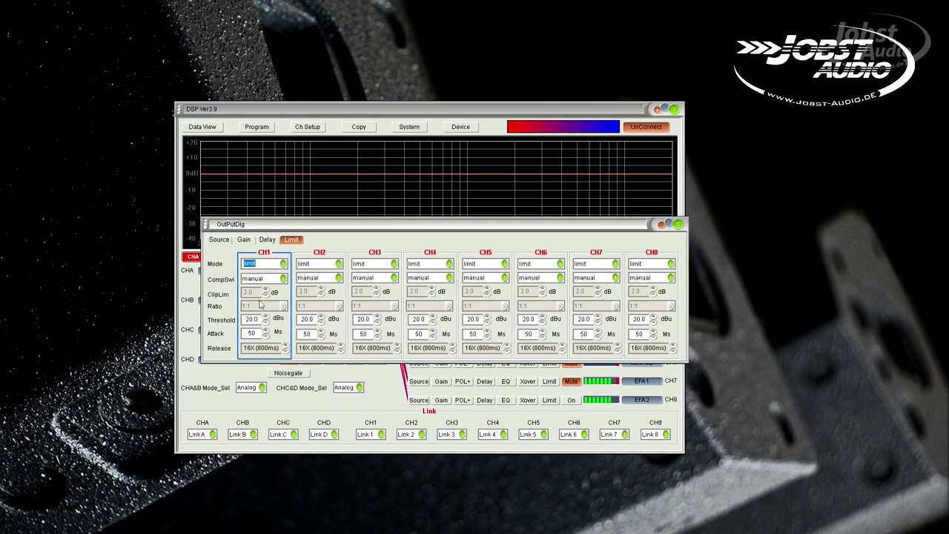
# Try CH1's automatic CompSwi setting in limit mode and return it to manual.
pyautogui.click(282, 278)
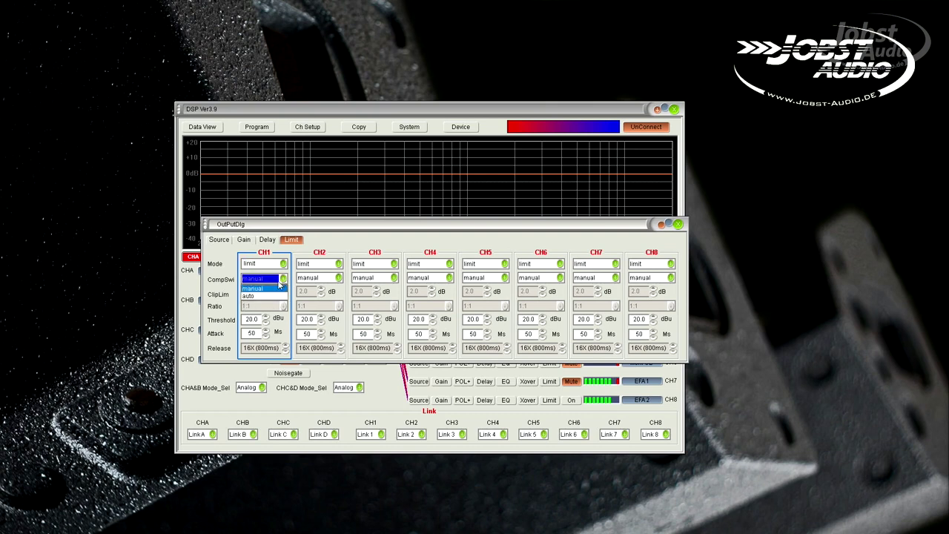
pyautogui.click(274, 295)
pyautogui.click(284, 279)
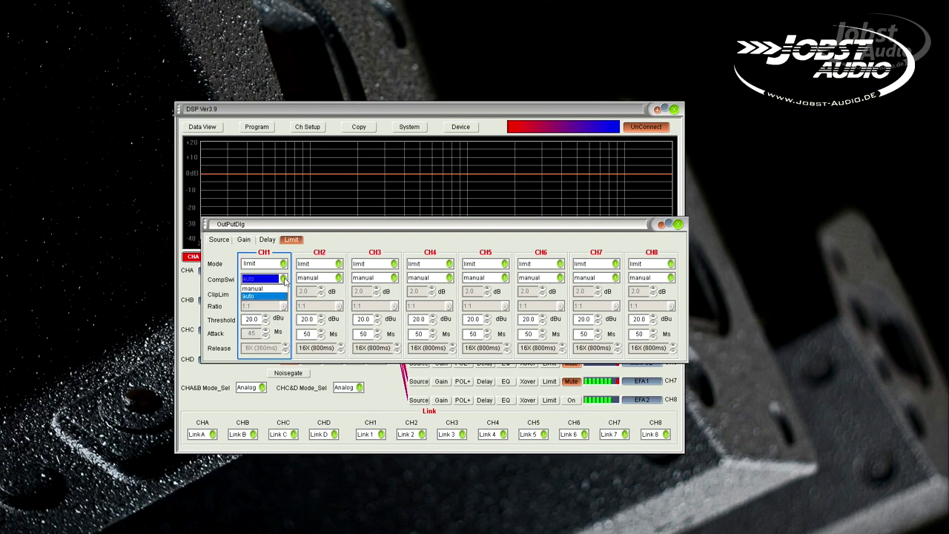
pyautogui.click(277, 288)
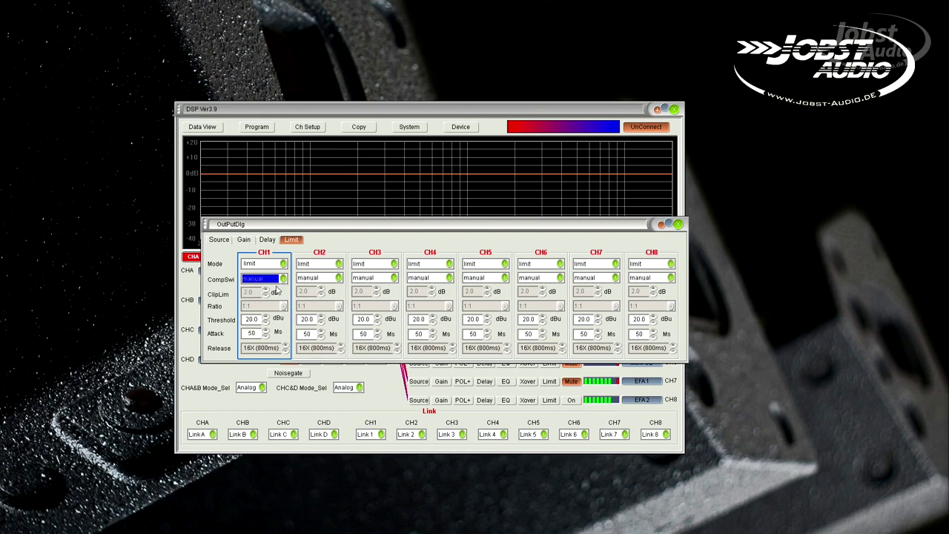
pyautogui.click(283, 279)
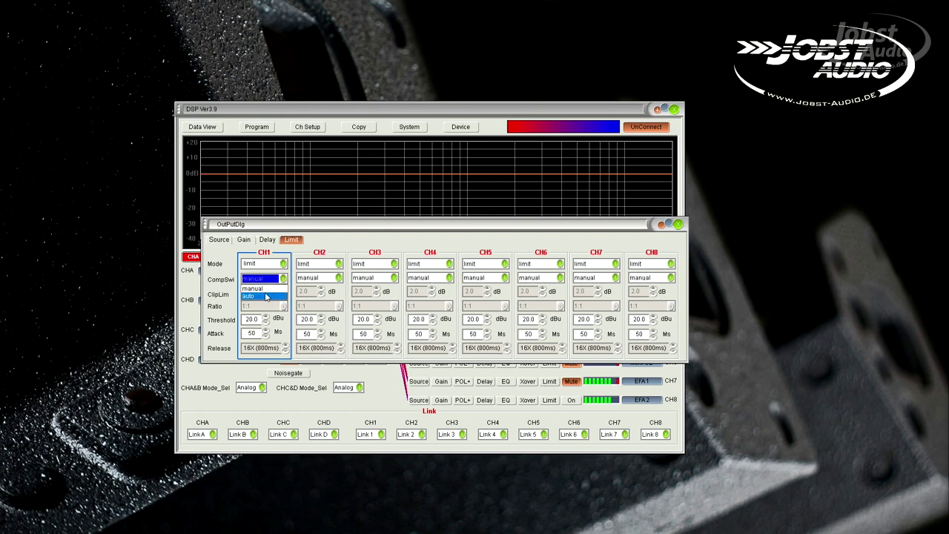
pyautogui.click(266, 296)
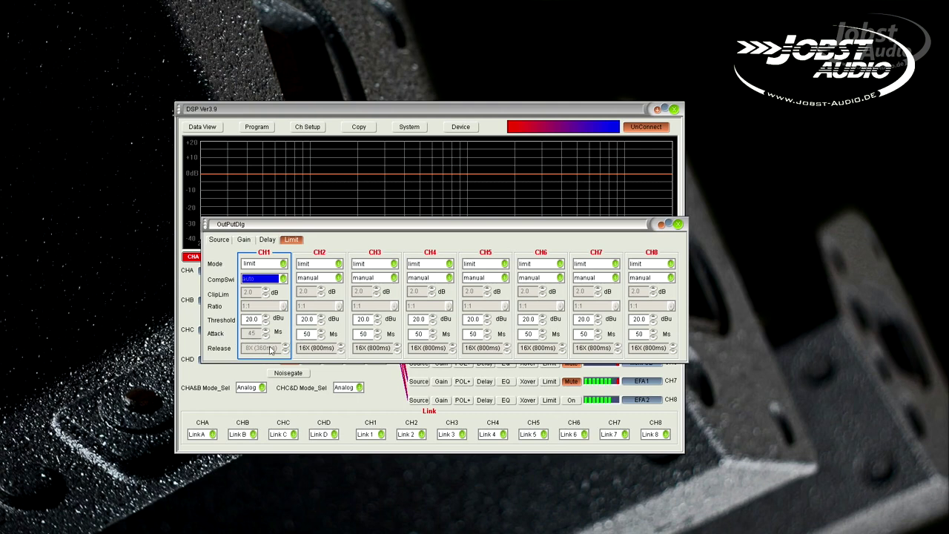
pyautogui.click(283, 278)
pyautogui.click(256, 289)
# Set CH1's limiter attack to 0.3 ms and switch its mode to compressor.
pyautogui.doubleClick(254, 334)
pyautogui.write('0.3')
pyautogui.press('Return')
pyautogui.click(283, 264)
pyautogui.click(278, 283)
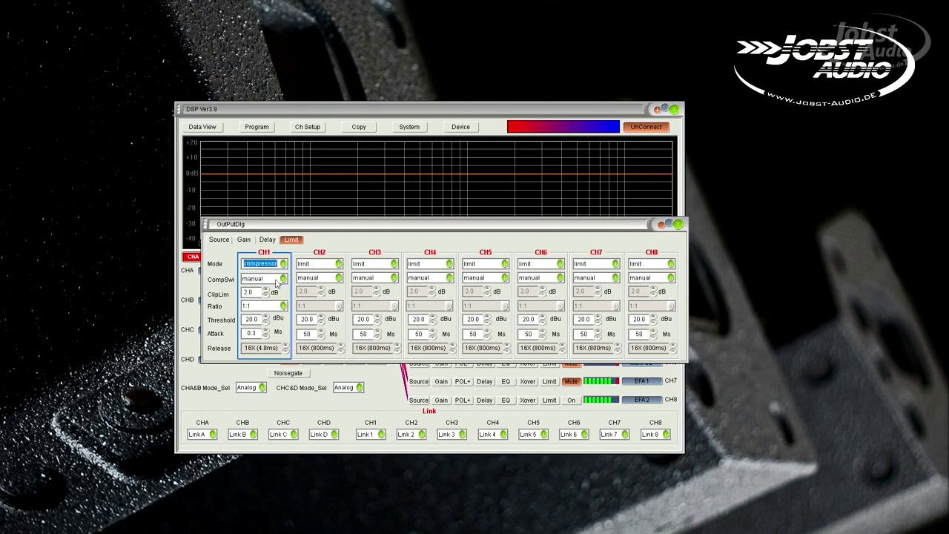
# Try different ClipLim values for CH1's compressor and return it to 2.0 dB.
pyautogui.click(266, 289)
pyautogui.click(266, 289)
pyautogui.click(266, 289)
pyautogui.doubleClick(257, 292)
pyautogui.write('9.0')
pyautogui.doubleClick(249, 292)
pyautogui.write('0')
# Set CH1's compressor ratio to maximum and its release to 32X, trying a longer attack before returning to 0.3 ms.
pyautogui.click(283, 307)
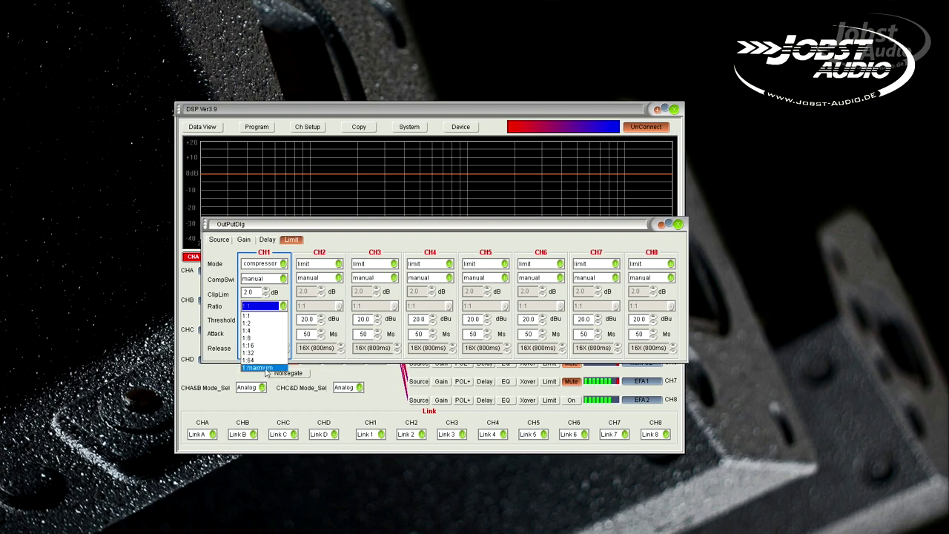
pyautogui.click(261, 367)
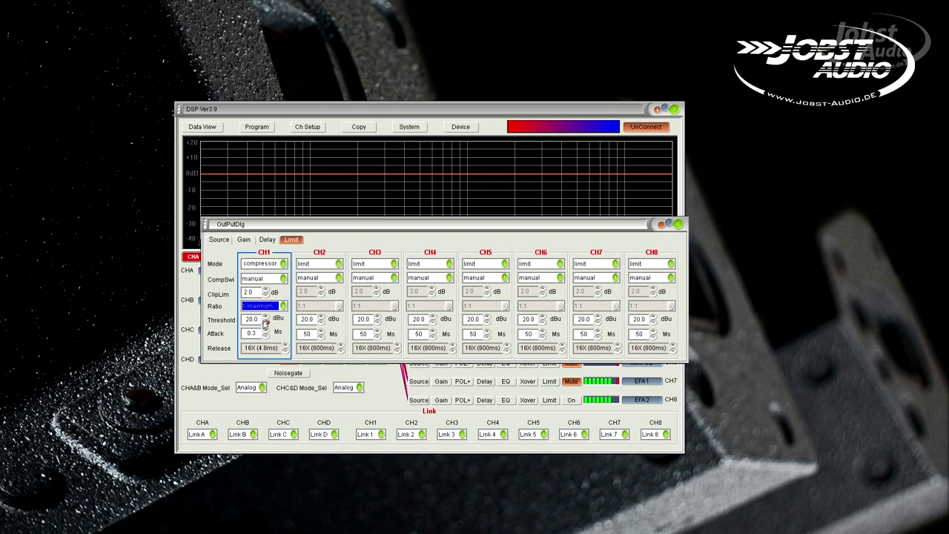
pyautogui.click(265, 336)
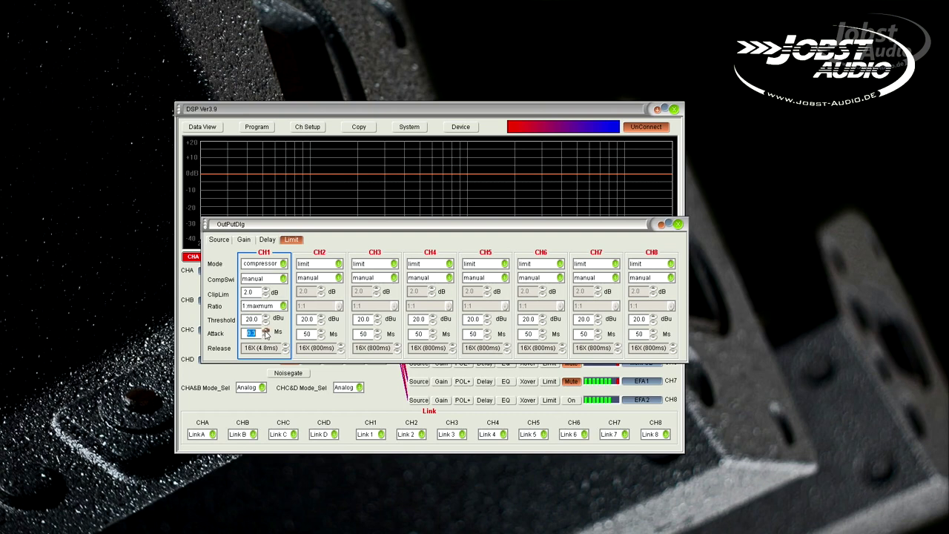
pyautogui.write('100')
pyautogui.moveTo(254, 335); pyautogui.dragTo(268, 337)
pyautogui.click(285, 345)
pyautogui.doubleClick(261, 333)
pyautogui.write('0.3')
pyautogui.press('Return')
# Lower CH1's compressor threshold to 0.0 and on to -10.0 dBu with the output meters uncovered, and close the limiter settings.
pyautogui.doubleClick(252, 319)
pyautogui.write('30.0-')
pyautogui.press('Return')
pyautogui.press('Return')
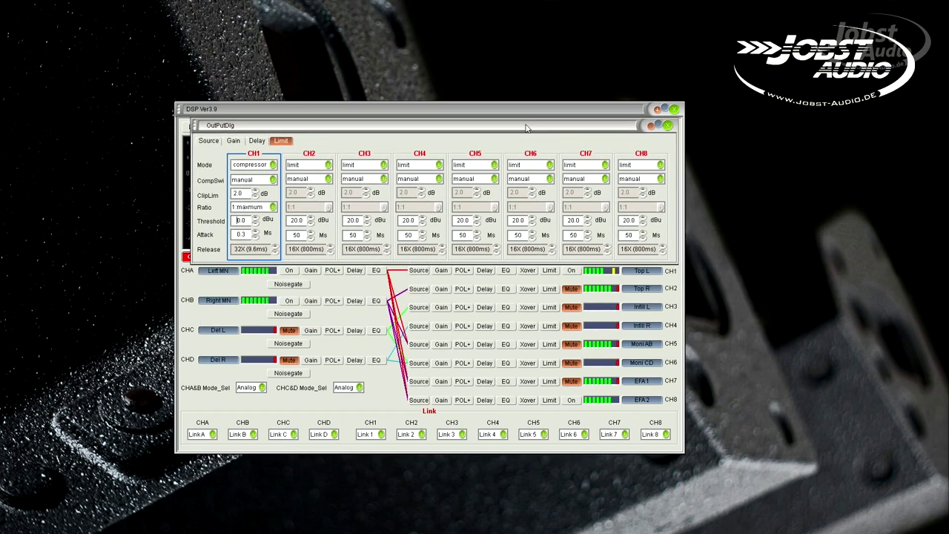
pyautogui.moveTo(538, 226); pyautogui.dragTo(527, 108)
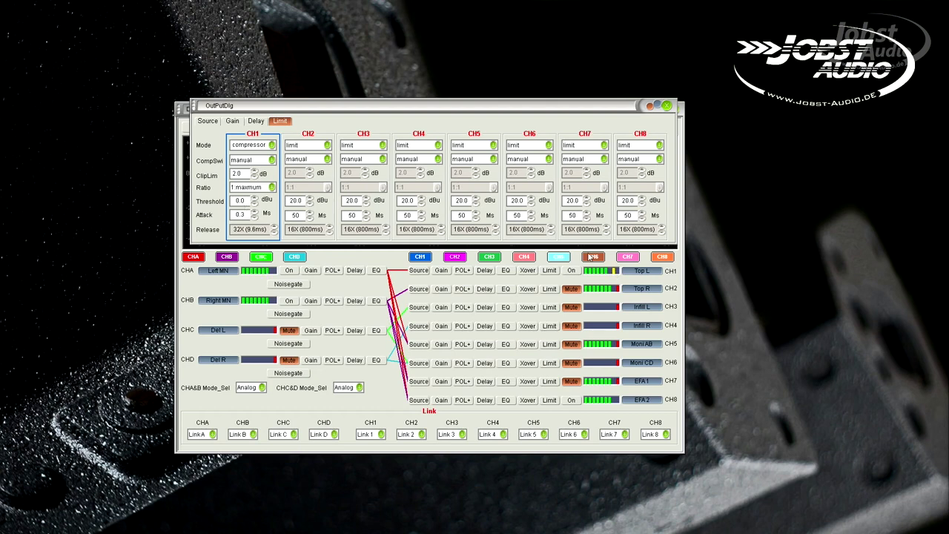
pyautogui.scroll(-8, 253, 203)
pyautogui.write('-10.0')
pyautogui.click(666, 106)
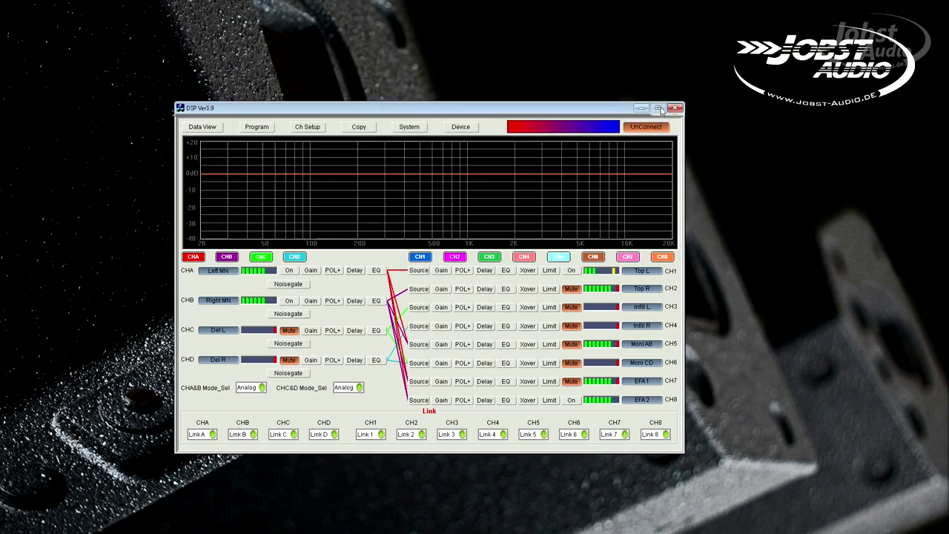
# Set input CHA's gain to -40 dB and move the gain settings clear of the level meters.
pyautogui.click(311, 269)
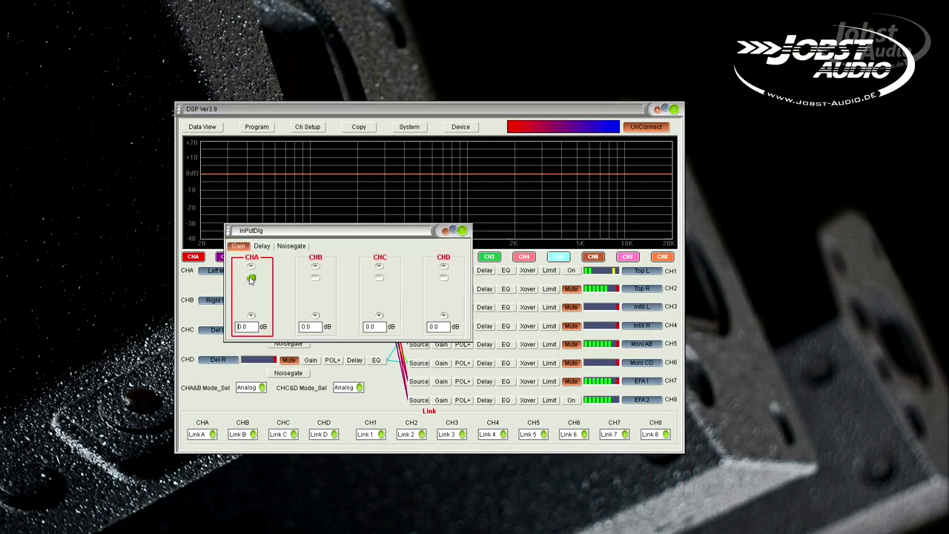
pyautogui.write('-40')
pyautogui.press('Return')
pyautogui.moveTo(468, 230); pyautogui.dragTo(530, 347)
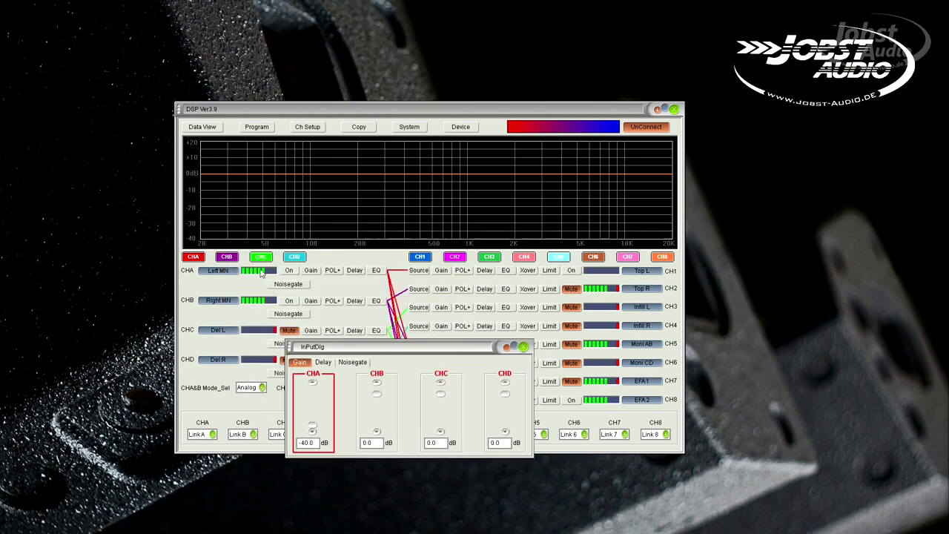
# Reset input CHA's gain to 0 dB and close the input gain settings.
pyautogui.doubleClick(305, 443)
pyautogui.write('0')
pyautogui.press('Return')
pyautogui.click(523, 346)
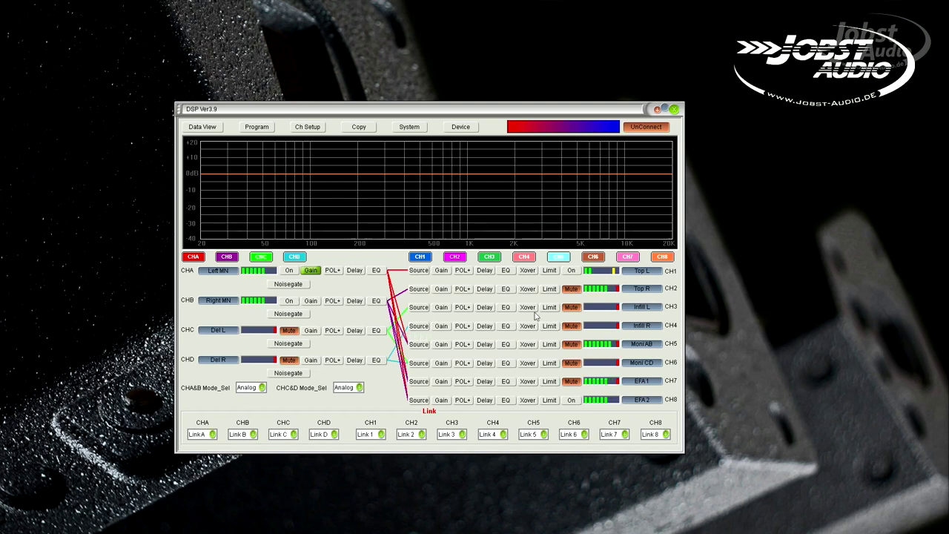
# Disconnect from the controller and open the network adapter settings in the Windows Control Panel.
pyautogui.click(646, 129)
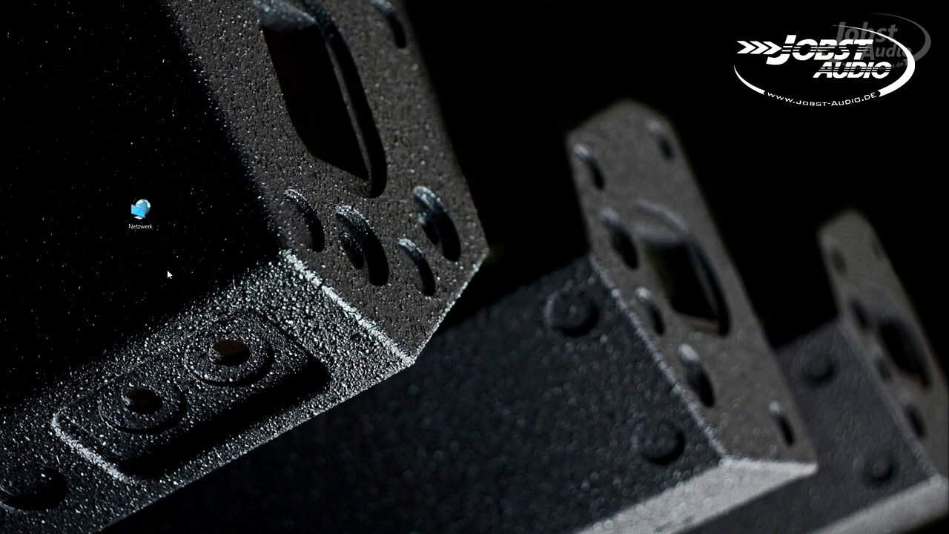
pyautogui.rightClick(145, 228)
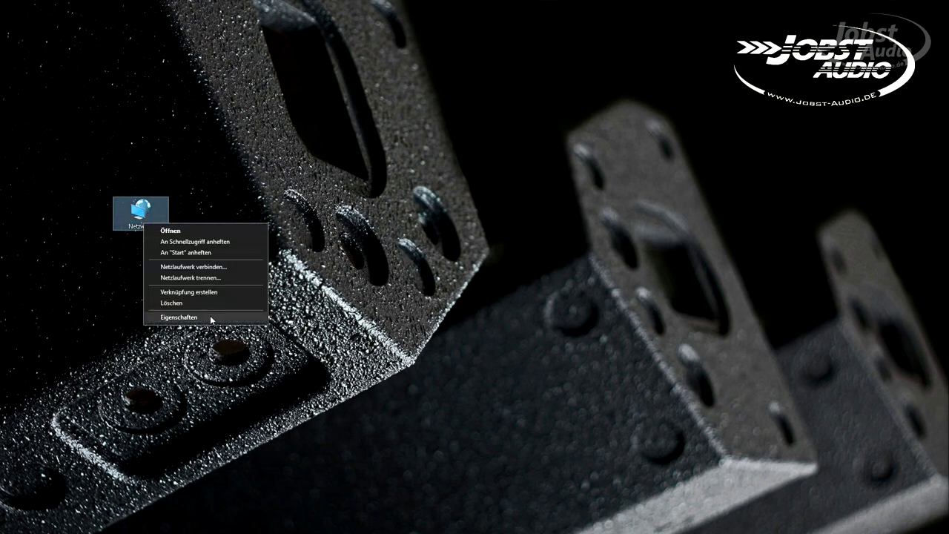
pyautogui.click(210, 317)
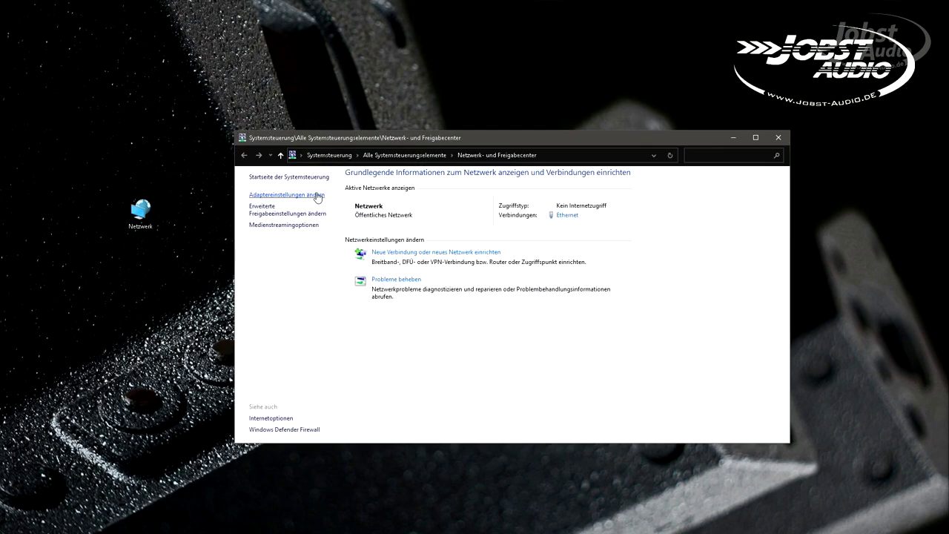
pyautogui.click(318, 195)
# Examine how the Ethernet adapter's IPv4 properties assign the IP address and DNS server, and cancel the dialog.
pyautogui.click(296, 221)
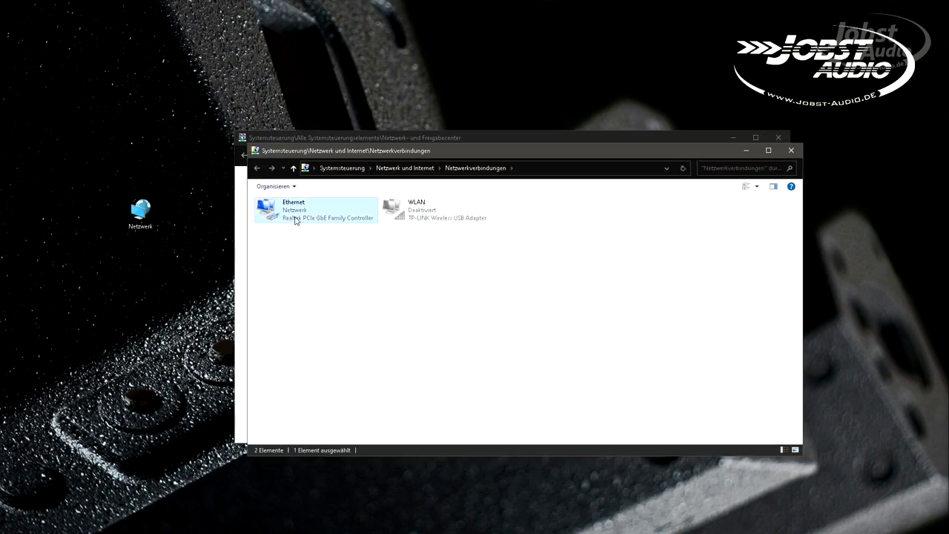
pyautogui.rightClick(295, 220)
pyautogui.click(334, 310)
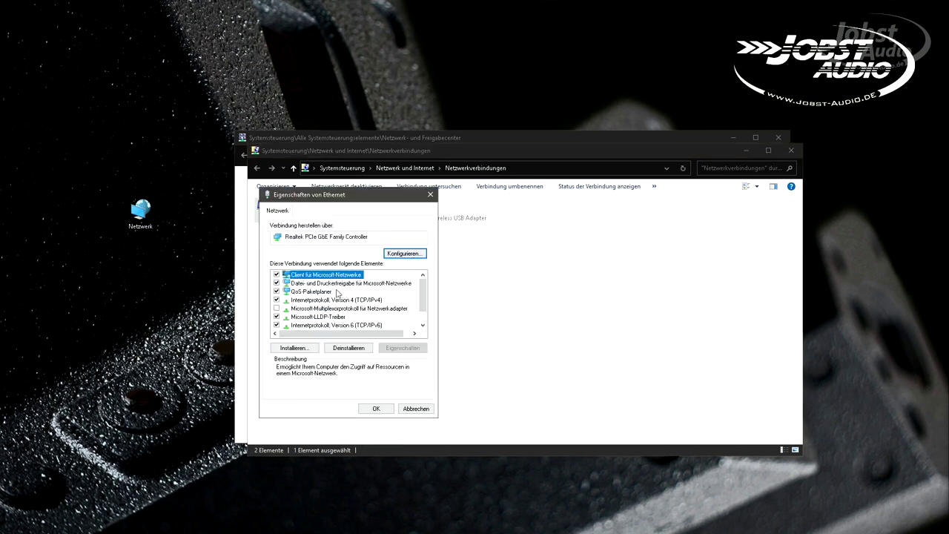
pyautogui.click(324, 300)
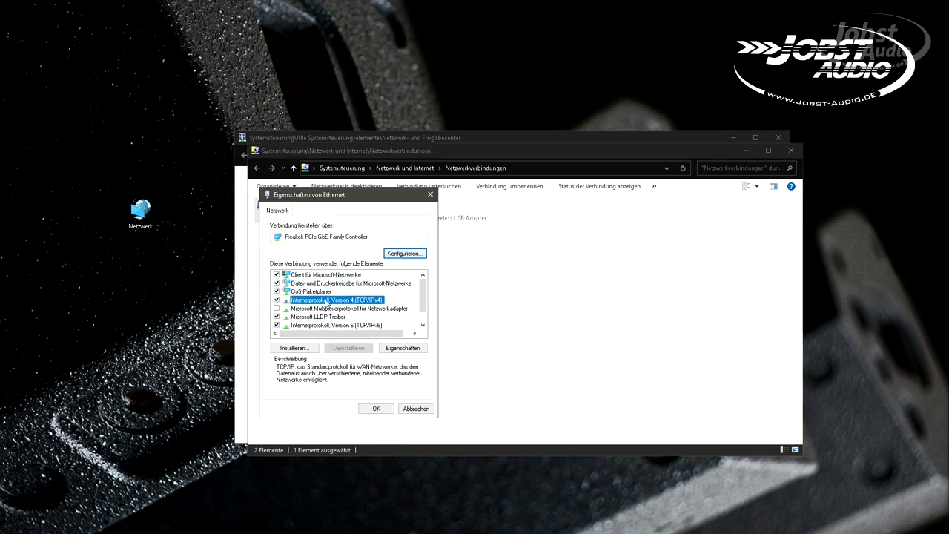
pyautogui.doubleClick(341, 300)
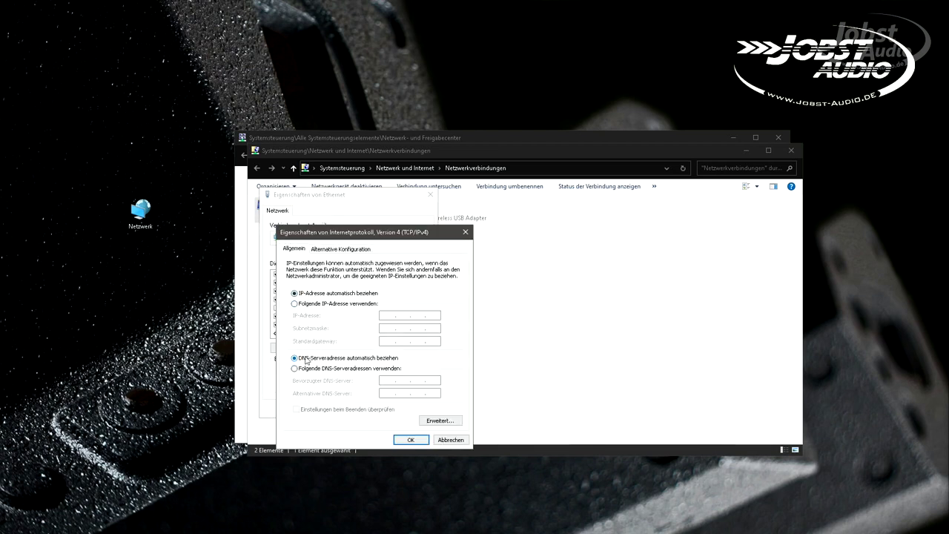
pyautogui.click(457, 442)
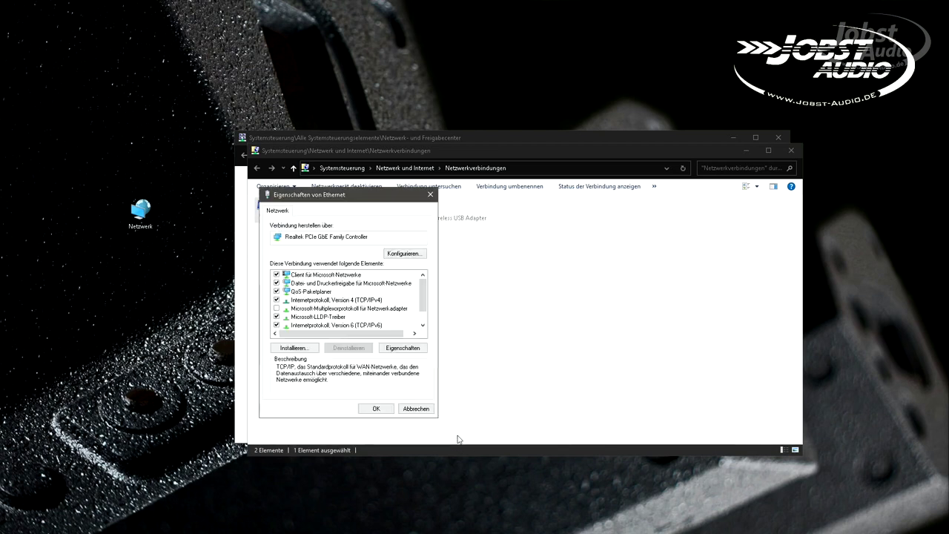
# Cancel the Ethernet adapter's properties and close both network settings windows.
pyautogui.click(413, 408)
pyautogui.click(790, 149)
pyautogui.click(777, 138)
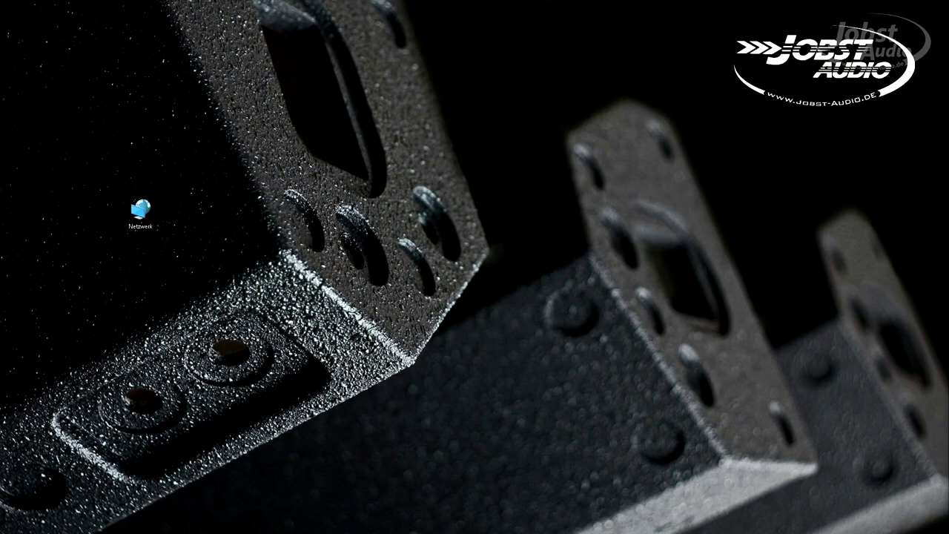
# Run ipconfig in the Command Prompt to check the Ethernet adapter's IP configuration, and close the Command Prompt.
pyautogui.write('ipconfig')
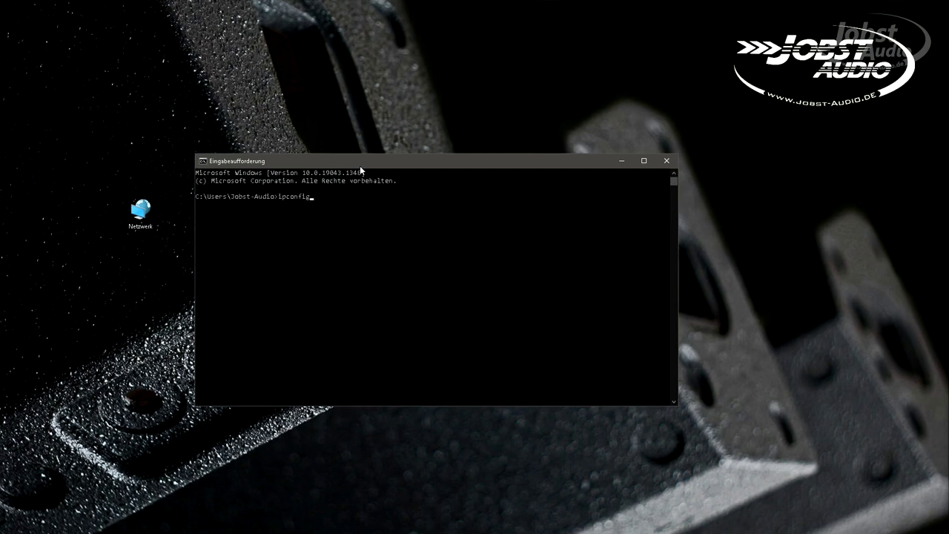
pyautogui.press('Return')
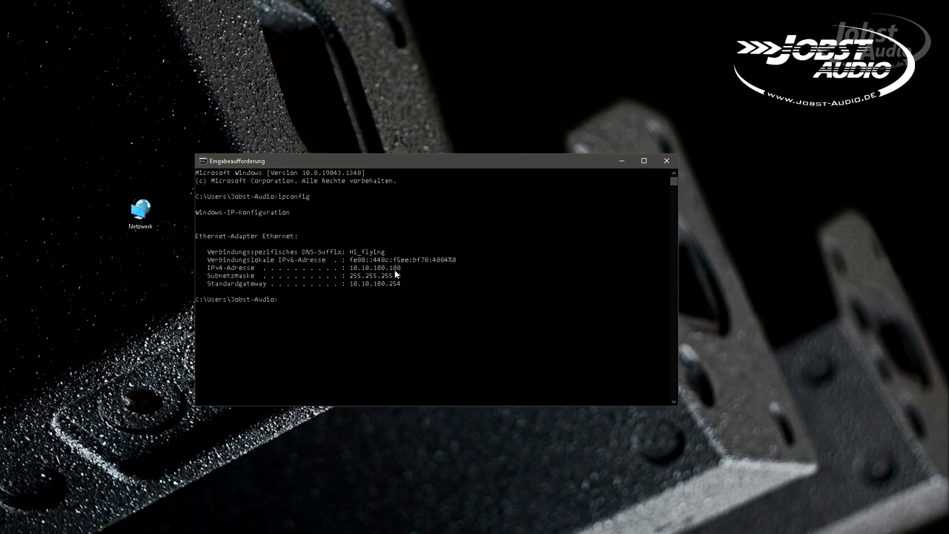
pyautogui.click(667, 161)
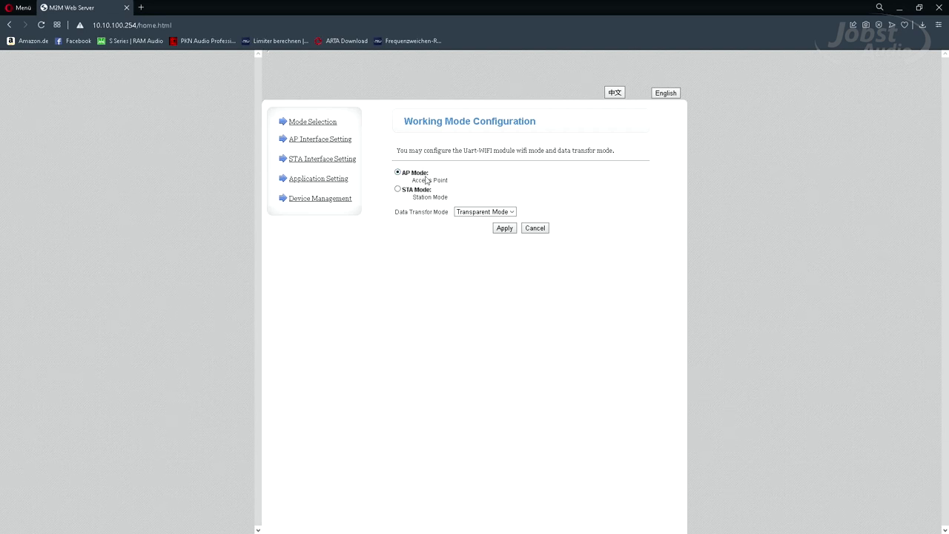
# Review the data transfer mode options on the web server at 10.10.100.254 and sign in to the AP interface settings with the saved credentials.
pyautogui.click(490, 212)
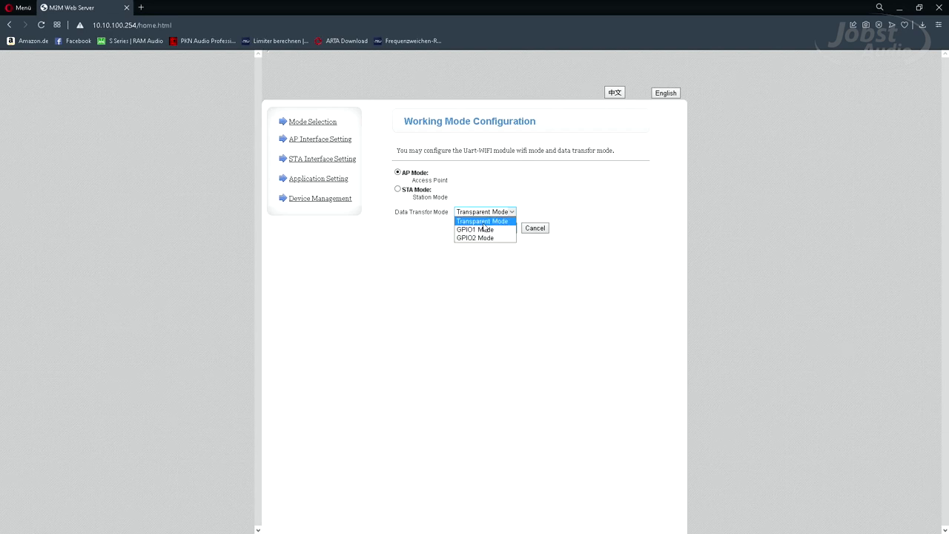
pyautogui.click(524, 187)
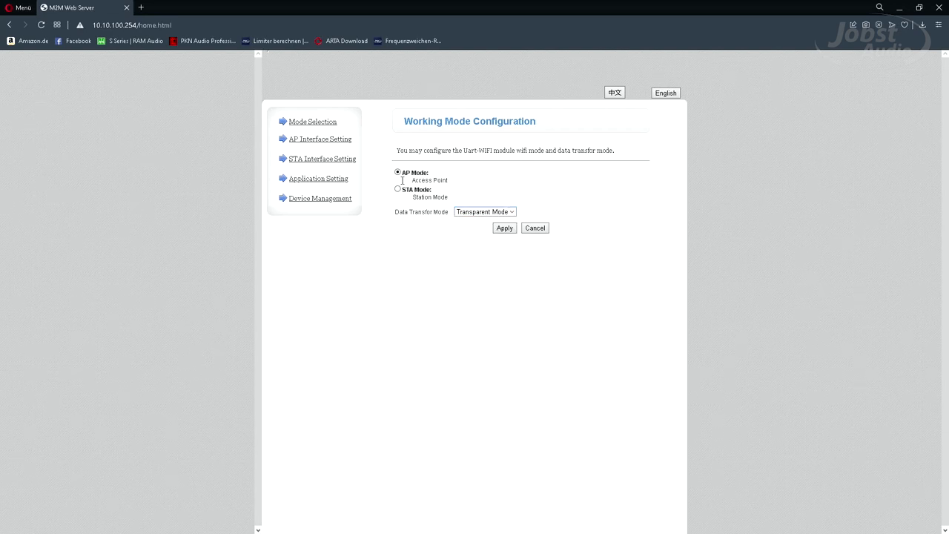
pyautogui.click(317, 140)
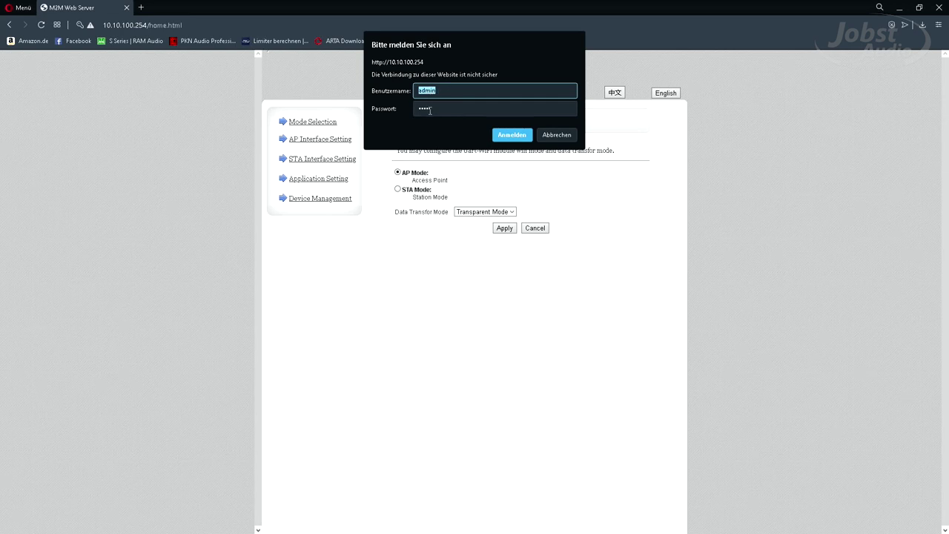
pyautogui.click(511, 135)
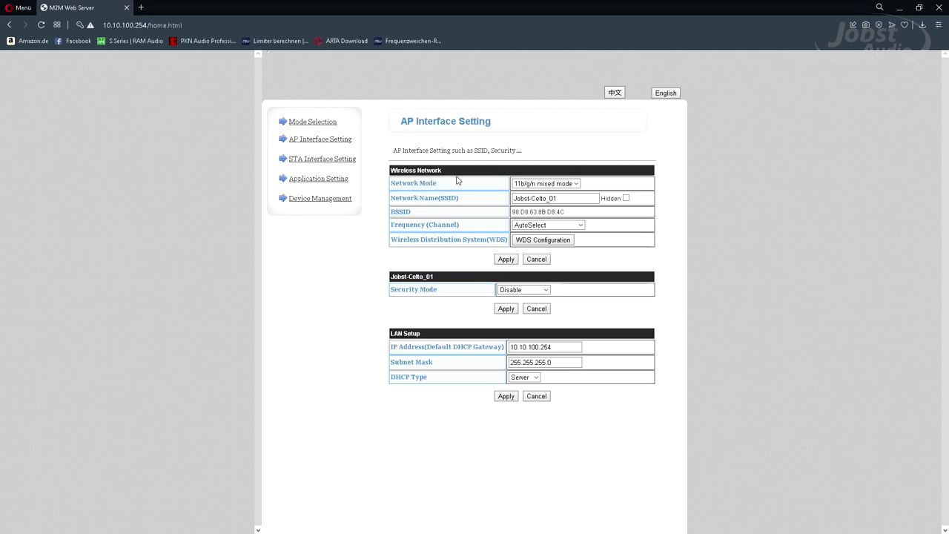
# Examine the access point's network mode, network name (SSID) and frequency channel options without changing them.
pyautogui.click(578, 185)
pyautogui.click(623, 158)
pyautogui.moveTo(595, 199); pyautogui.dragTo(511, 199)
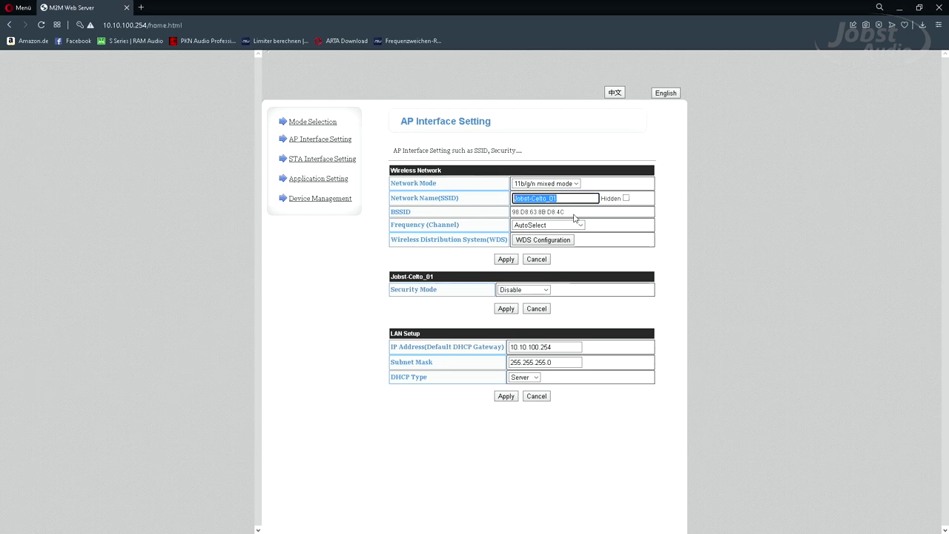
pyautogui.click(580, 226)
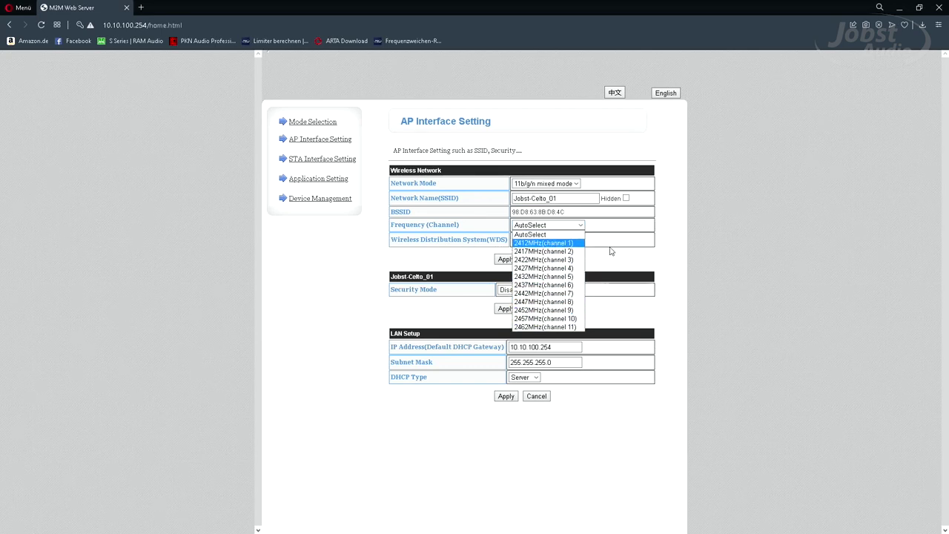
pyautogui.click(662, 261)
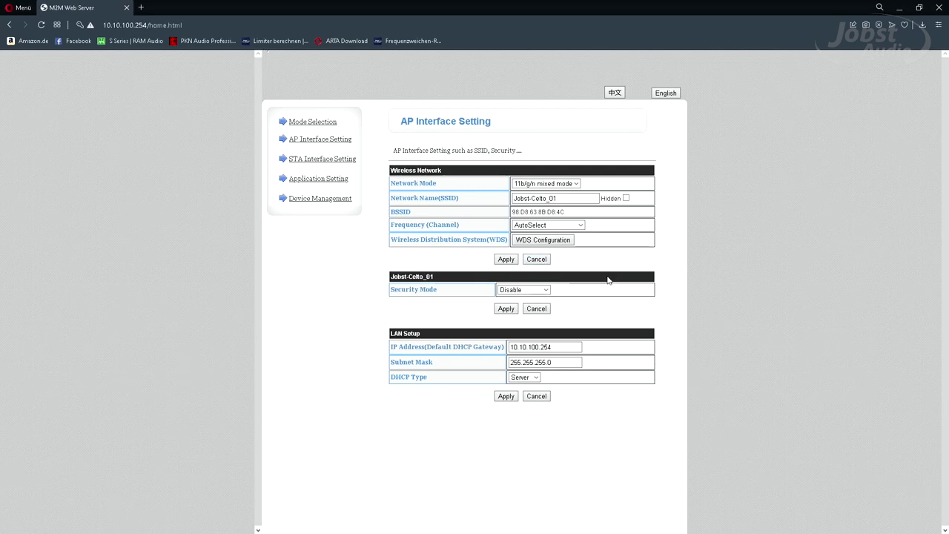
# Try WPA2-PSK as the access point's security mode, select its pass phrase, and set the mode back to Disable.
pyautogui.click(547, 290)
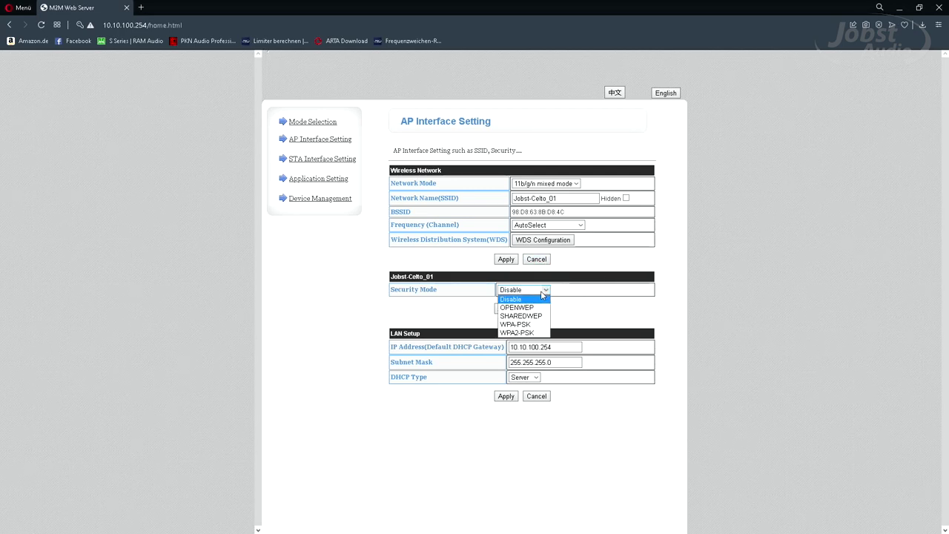
pyautogui.click(528, 334)
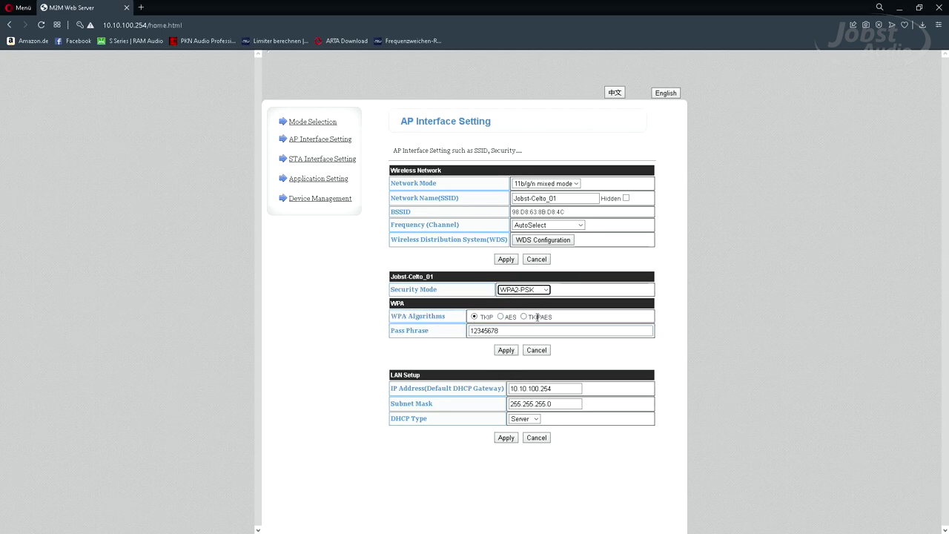
pyautogui.moveTo(519, 331); pyautogui.dragTo(461, 333)
pyautogui.click(545, 289)
pyautogui.click(532, 300)
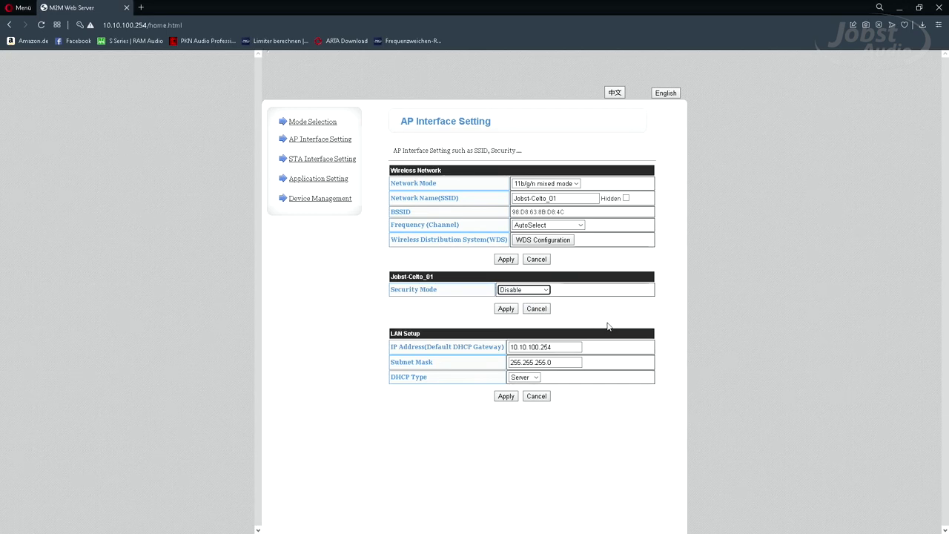
# Examine the IP address and the DHCP type options in the LAN setup.
pyautogui.click(527, 346)
pyautogui.moveTo(558, 346); pyautogui.dragTo(508, 350)
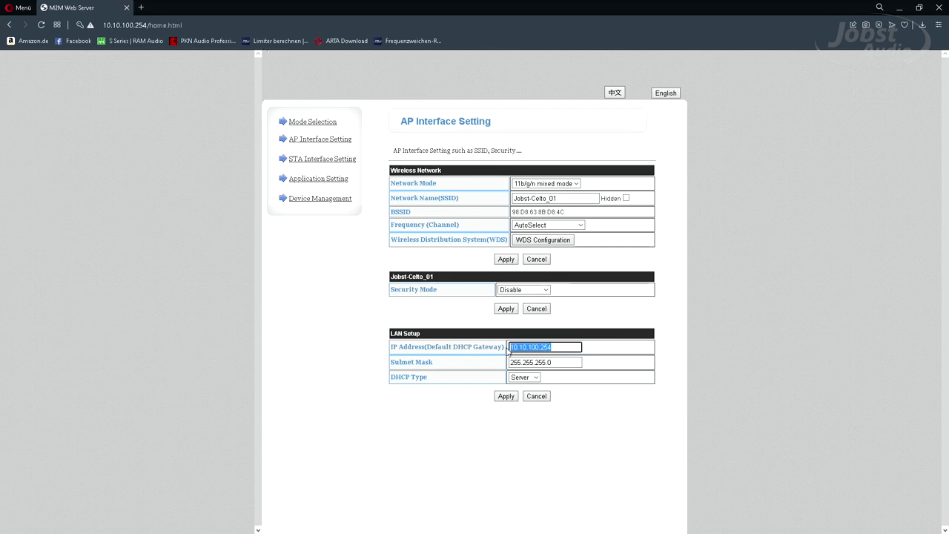
pyautogui.click(535, 378)
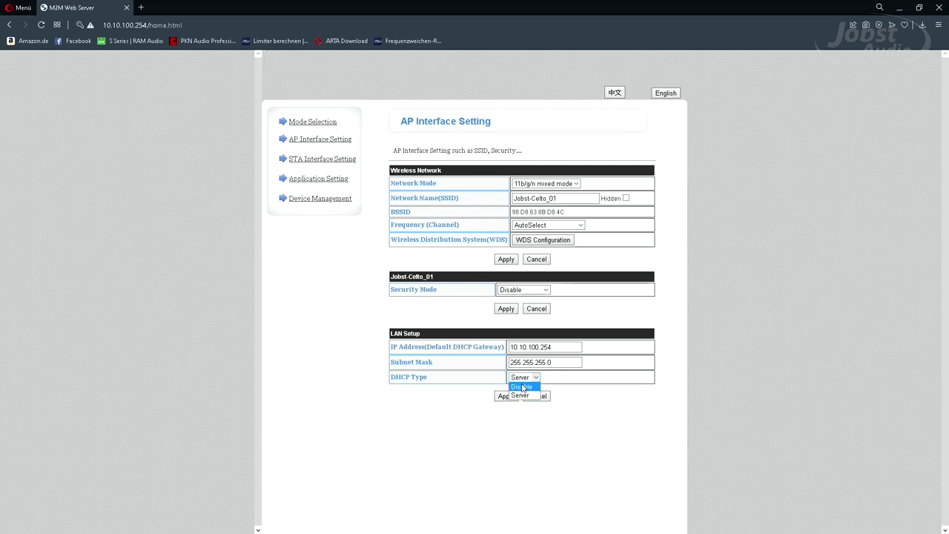
pyautogui.click(573, 384)
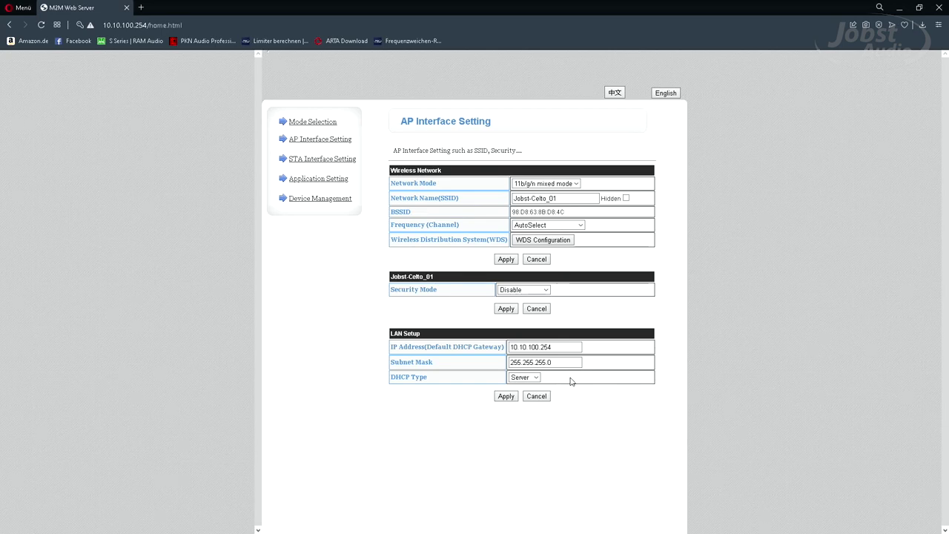
pyautogui.click(564, 346)
pyautogui.moveTo(562, 347); pyautogui.dragTo(506, 350)
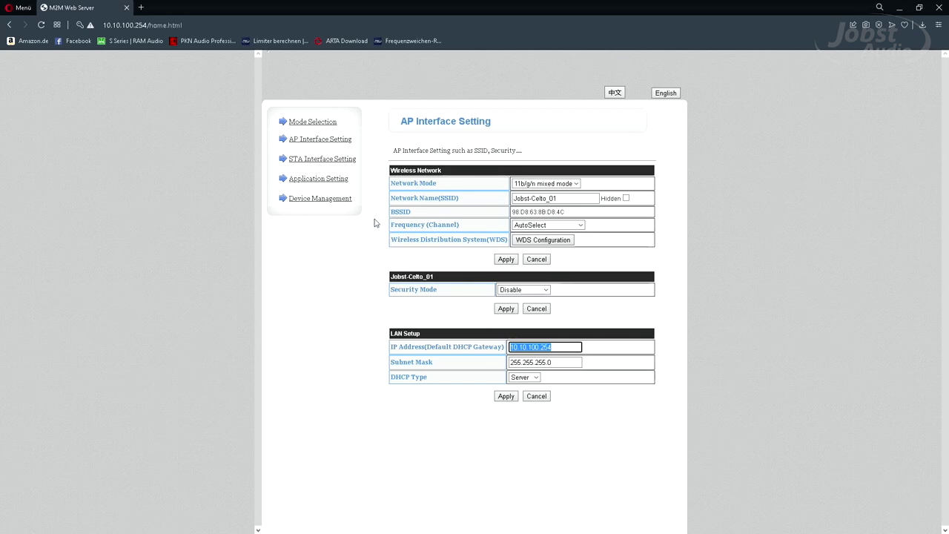
# Review the STA interface and Wifi-Uart settings, and examine the administrator account and password fields in Device Management.
pyautogui.click(343, 164)
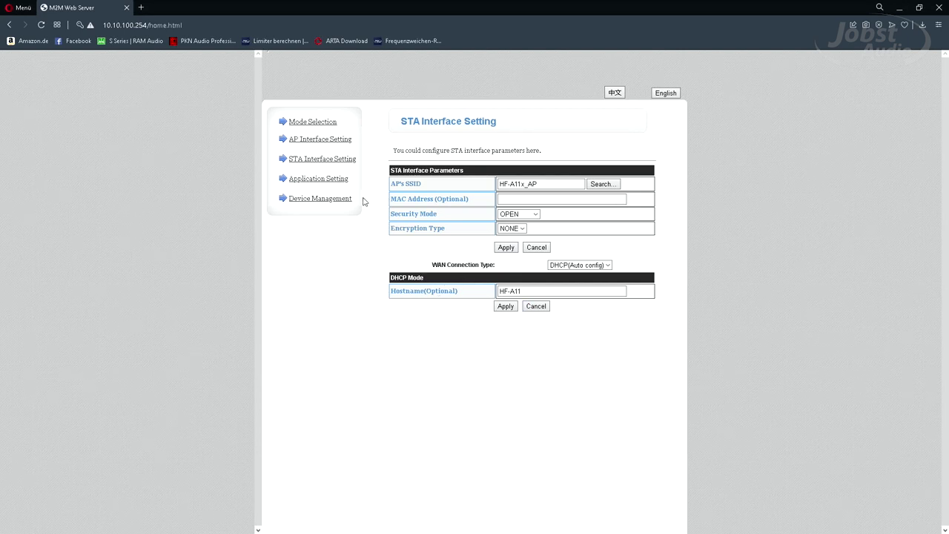
pyautogui.click(328, 180)
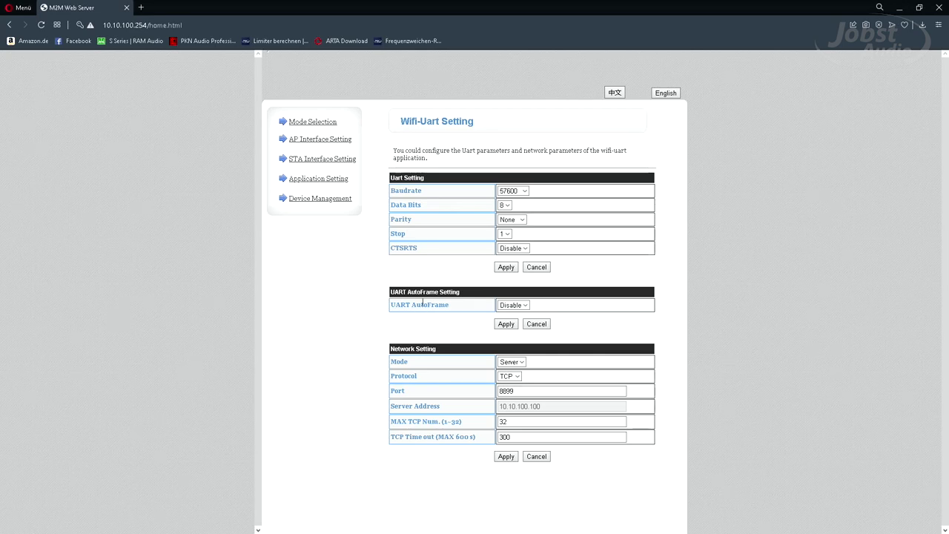
pyautogui.click(322, 200)
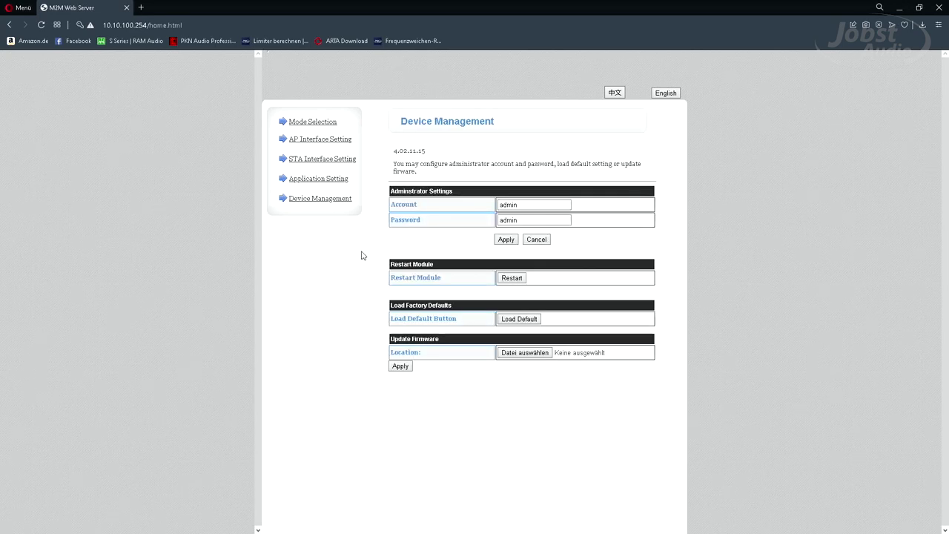
pyautogui.doubleClick(528, 205)
pyautogui.press('Tab')
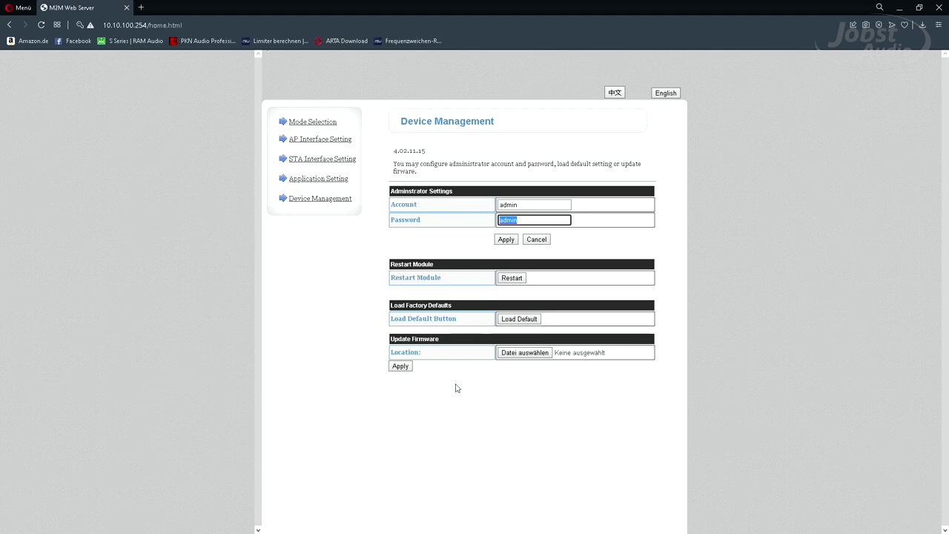
# Highlight the module's IP address 10.10.100.254 in the browser's page address, and dismiss the suggestions.
pyautogui.moveTo(103, 25); pyautogui.dragTo(146, 28)
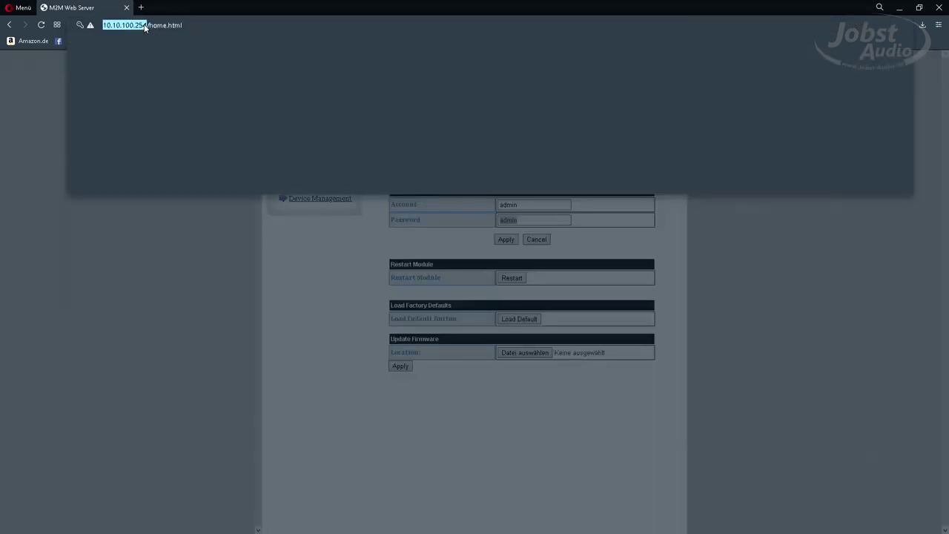
pyautogui.press('Escape')
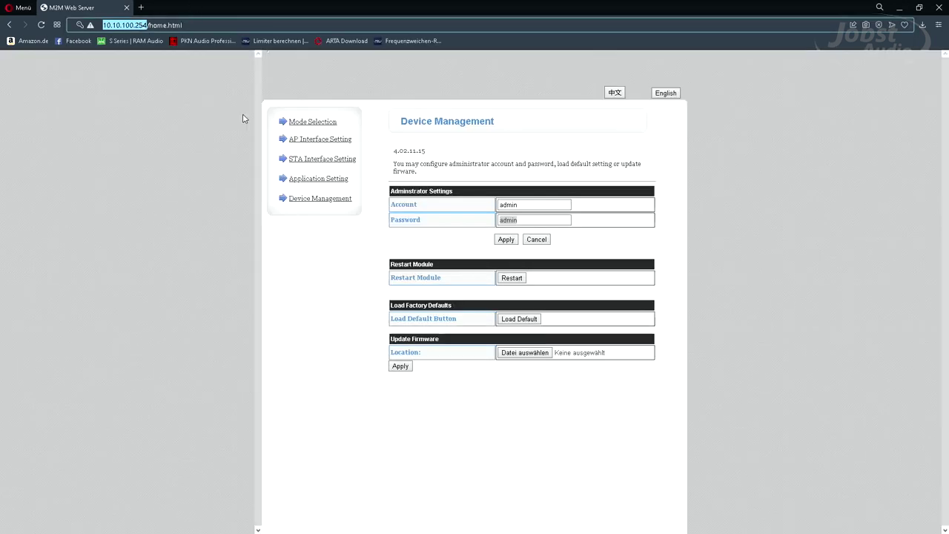
pyautogui.click(375, 396)
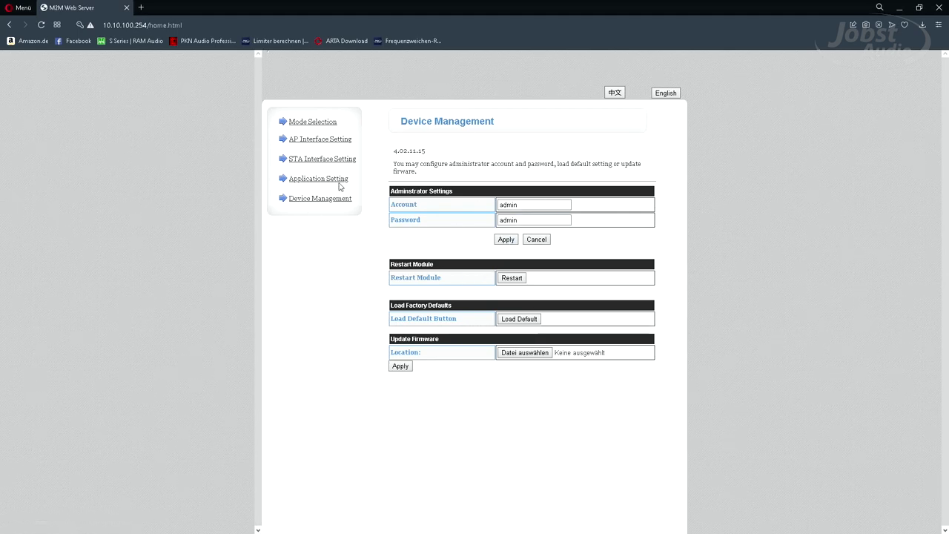
# Return to the AP interface settings and review the wireless network mode options.
pyautogui.click(332, 143)
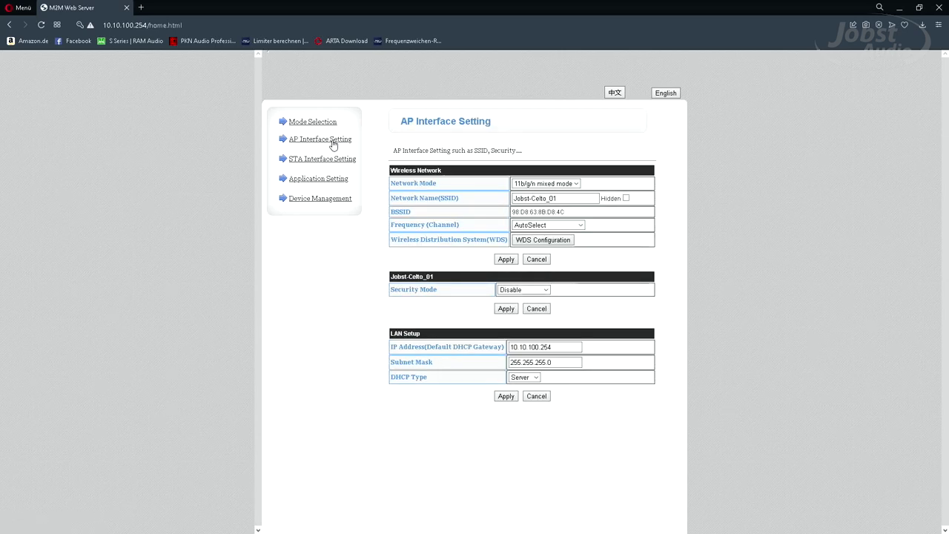
pyautogui.click(575, 184)
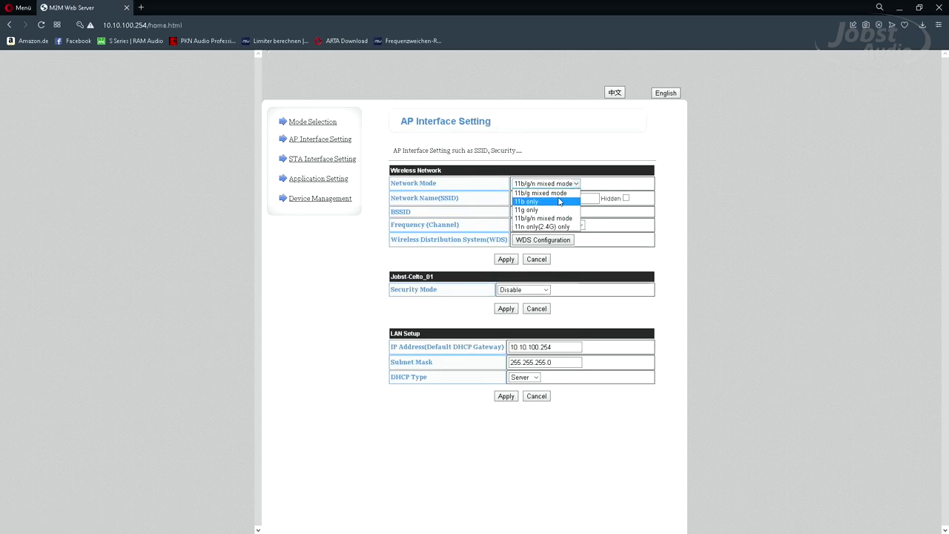
pyautogui.click(671, 186)
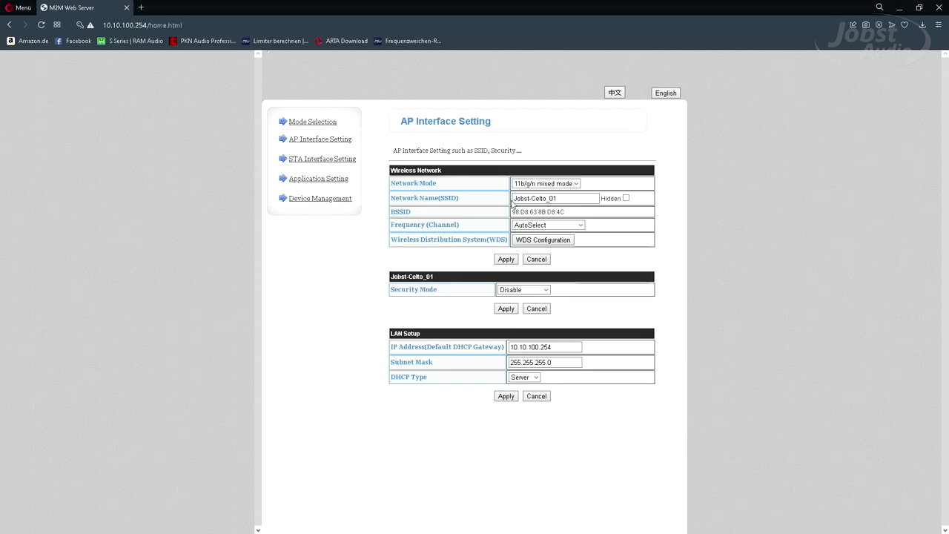
# Select STA Mode in the working mode configuration and highlight its Station Mode description.
pyautogui.click(320, 123)
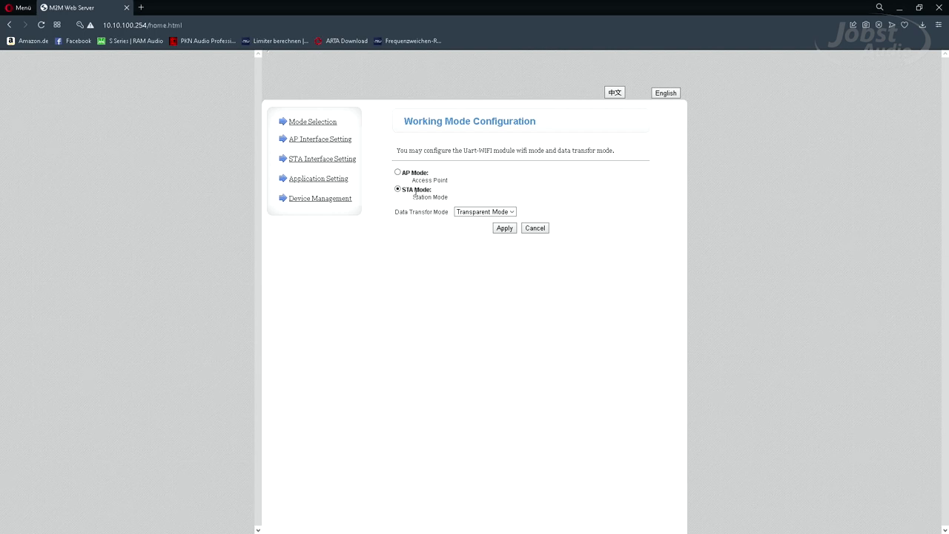
pyautogui.moveTo(413, 197); pyautogui.dragTo(449, 197)
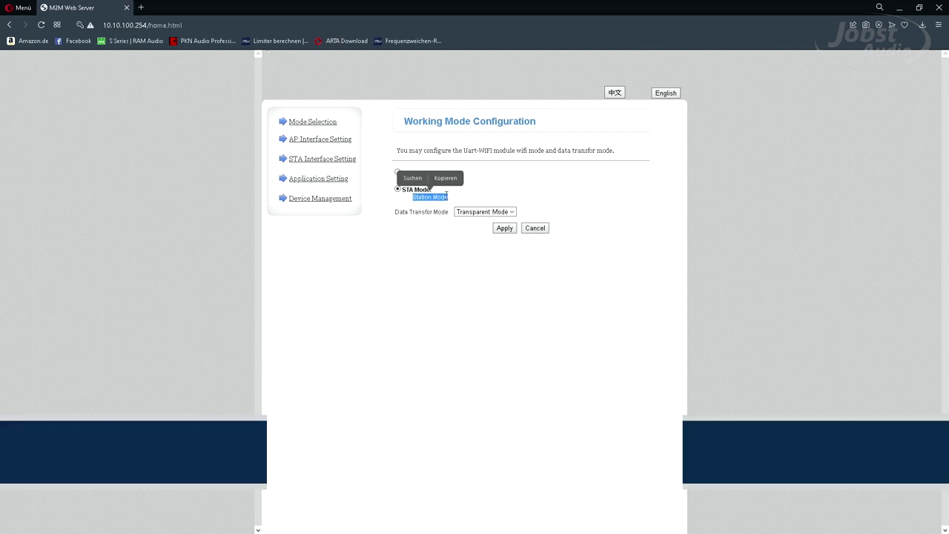
pyautogui.click(501, 194)
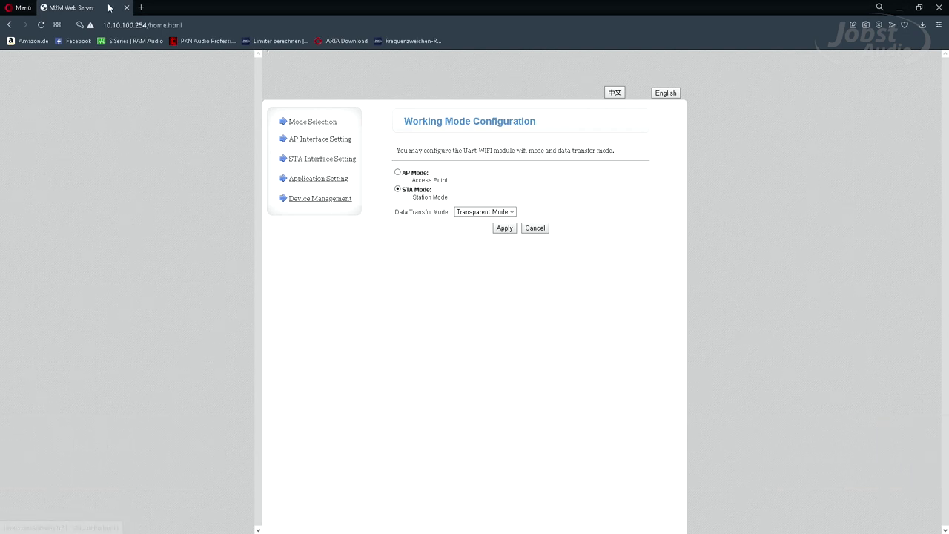
# Highlight the IP address 10.10.100.254 in the browser's page address once more and dismiss the suggestions.
pyautogui.click(145, 25)
pyautogui.doubleClick(146, 25)
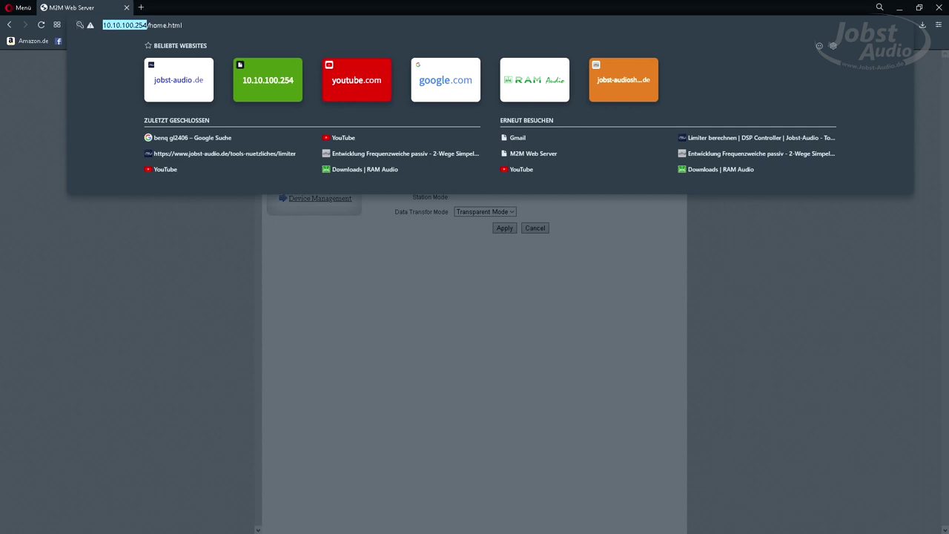
pyautogui.press('Escape')
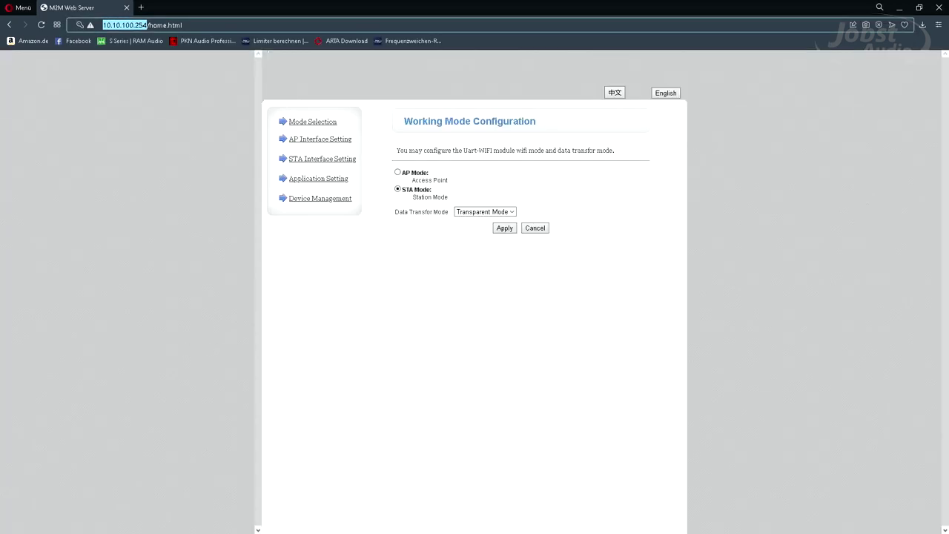
pyautogui.press('Escape')
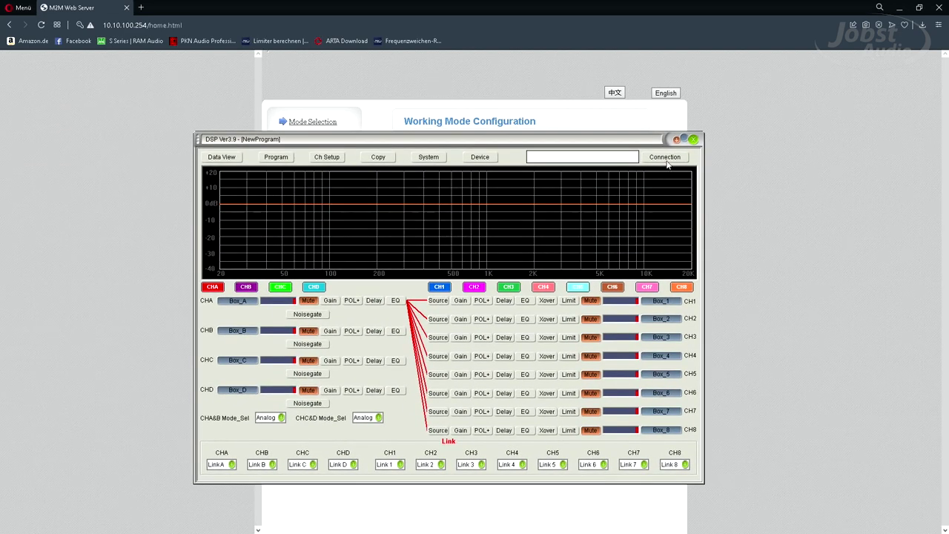
# Switch to DSP Ver3.9 and connect to the controller over the network at 10.10.100.254.
pyautogui.click(664, 159)
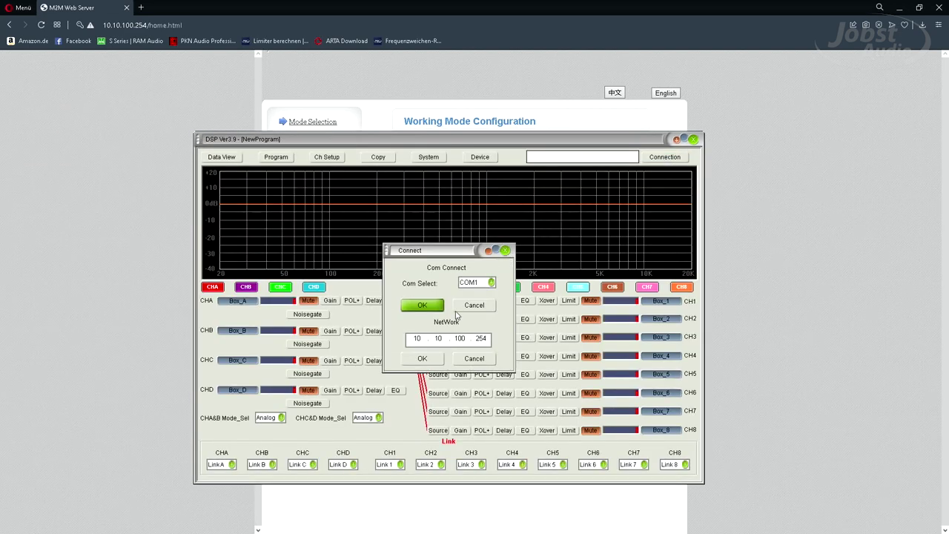
pyautogui.click(407, 339)
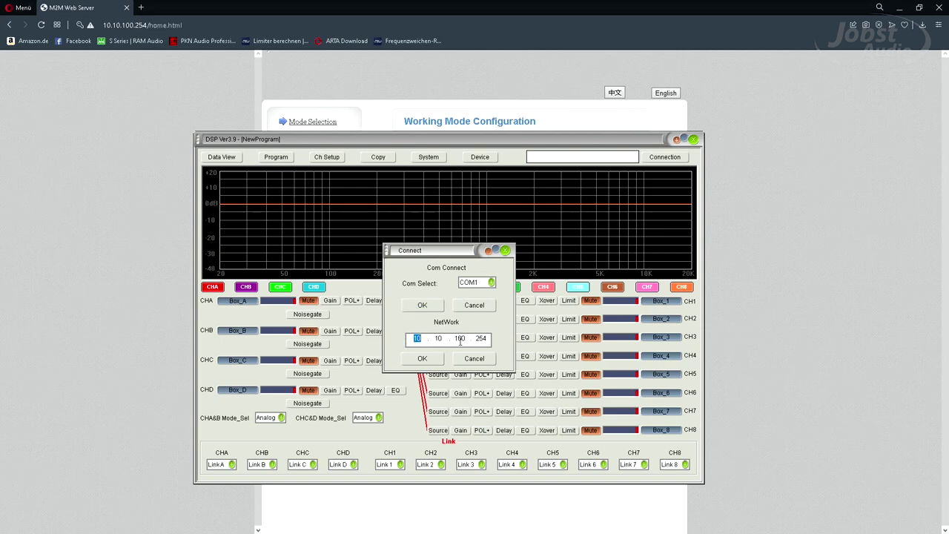
pyautogui.click(422, 358)
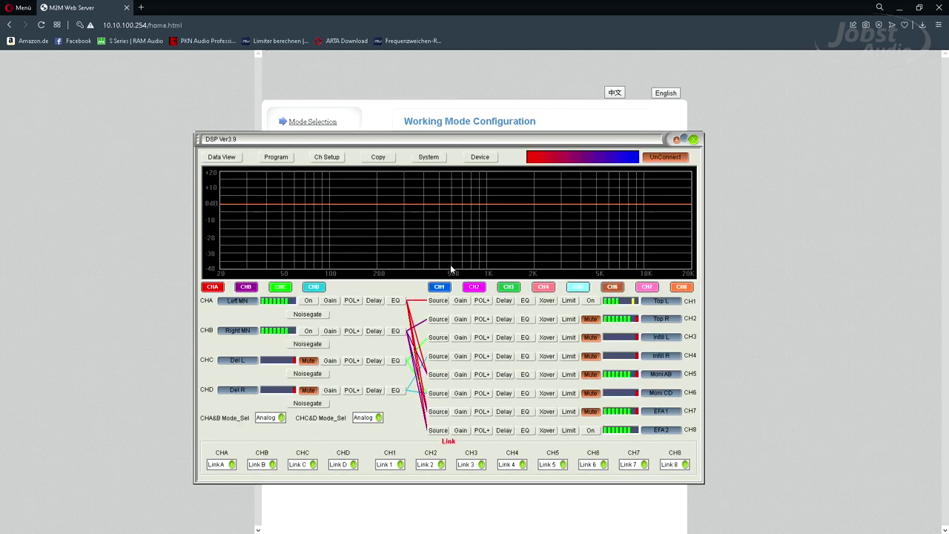
# View the CHA input EQ and the CH1 output delay settings, closing each window after viewing.
pyautogui.click(397, 301)
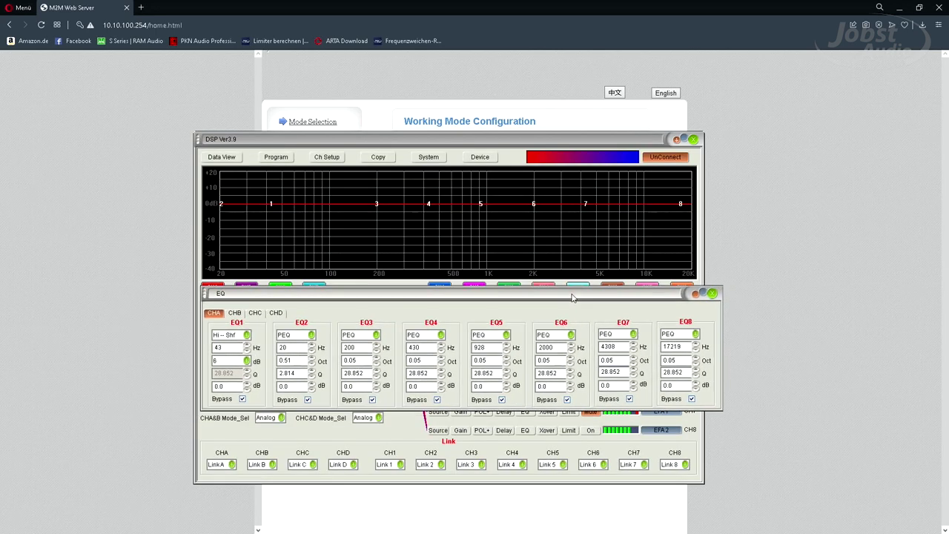
pyautogui.click(667, 288)
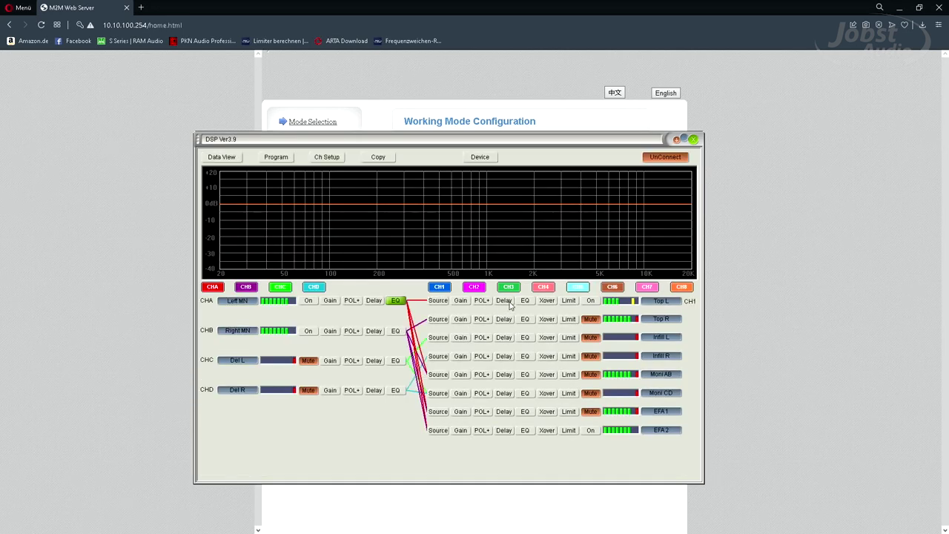
pyautogui.click(503, 299)
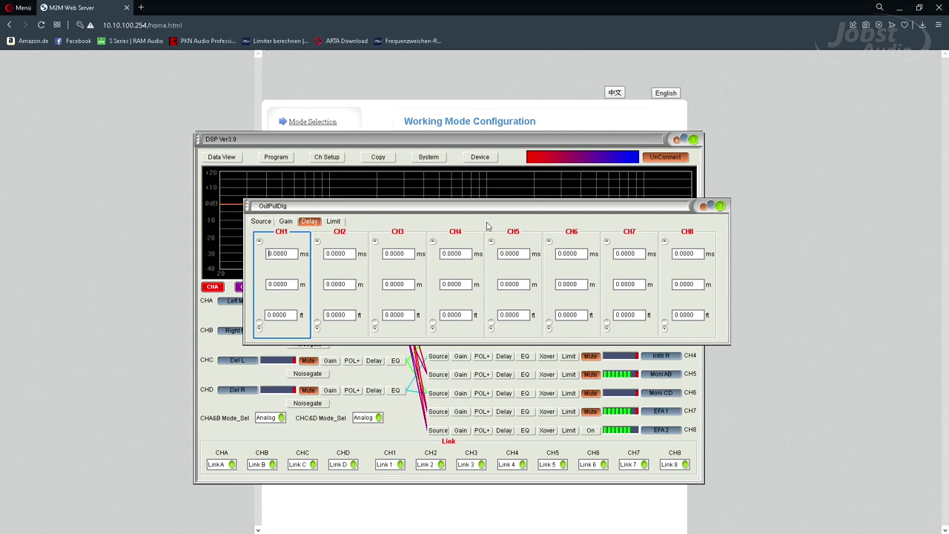
pyautogui.moveTo(484, 210); pyautogui.dragTo(410, 240)
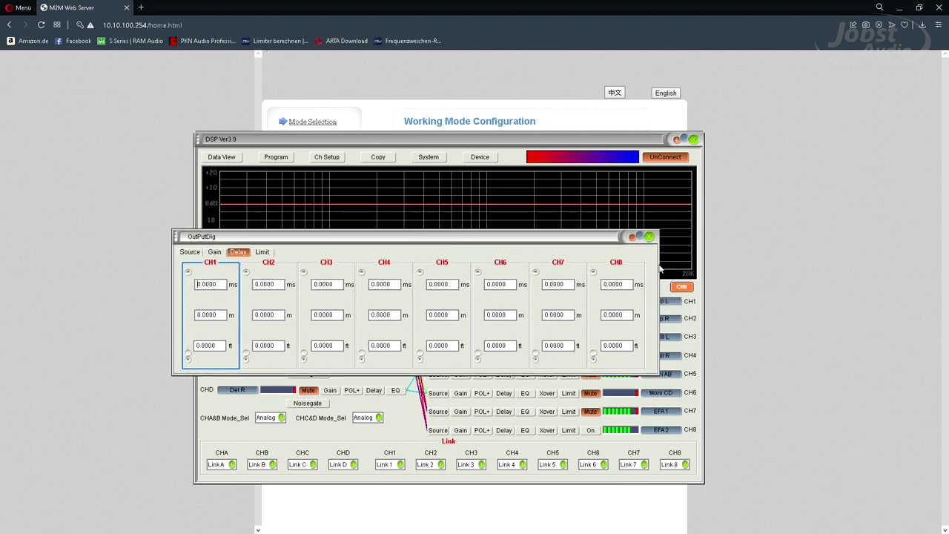
pyautogui.click(649, 237)
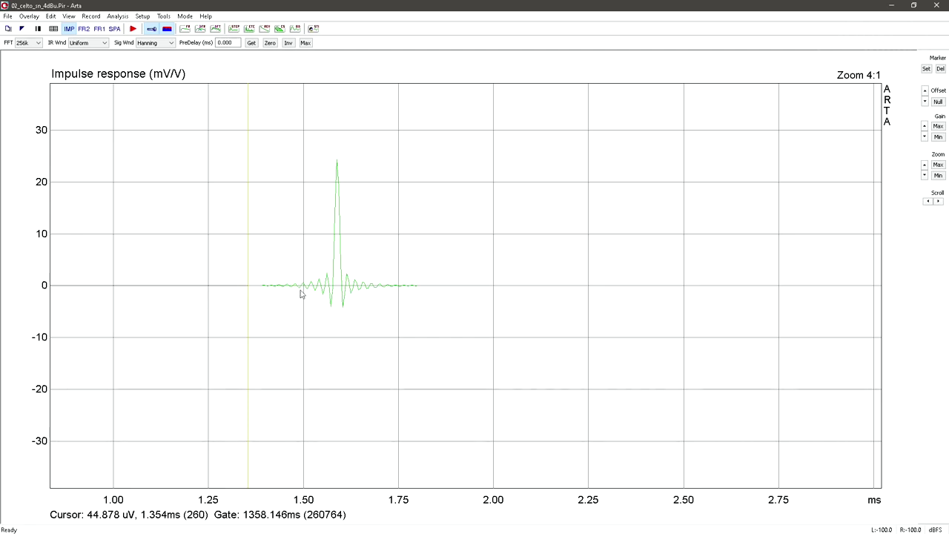
# Show the smoothed frequency response of the ARTA measurement and extend the graph's upper frequency limit to 100 kHz.
pyautogui.click(184, 29)
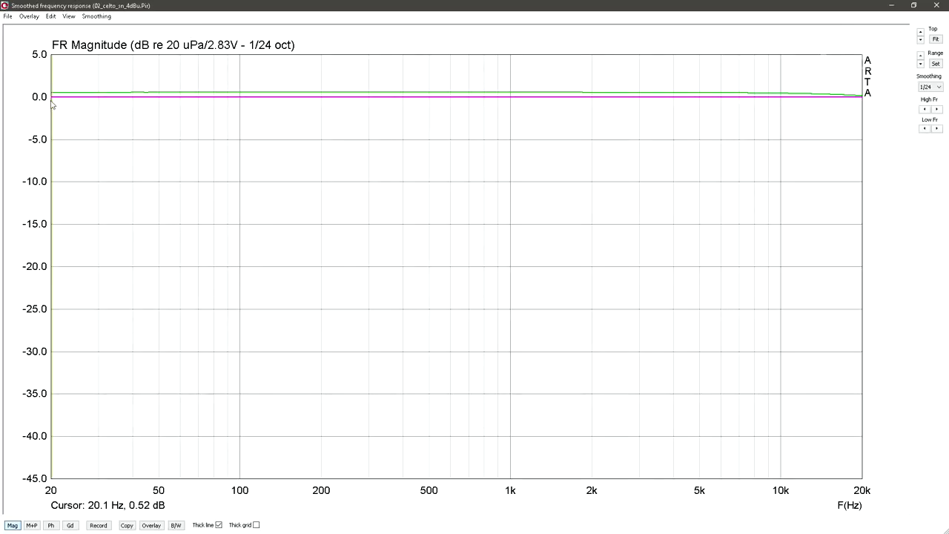
pyautogui.click(937, 110)
pyautogui.click(937, 110)
pyautogui.click(937, 110)
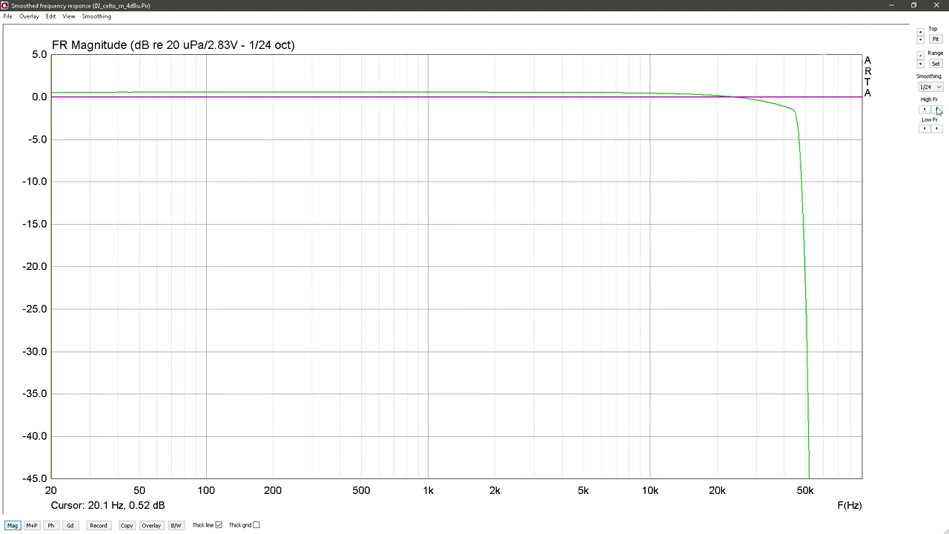
pyautogui.click(937, 110)
pyautogui.click(921, 110)
pyautogui.click(922, 110)
pyautogui.click(921, 110)
pyautogui.click(937, 109)
pyautogui.click(937, 110)
pyautogui.click(937, 110)
# Set the frequency response graph's lower frequency limit to 1 Hz.
pyautogui.click(925, 129)
pyautogui.click(924, 129)
pyautogui.click(925, 129)
pyautogui.click(924, 129)
pyautogui.click(925, 129)
pyautogui.click(924, 129)
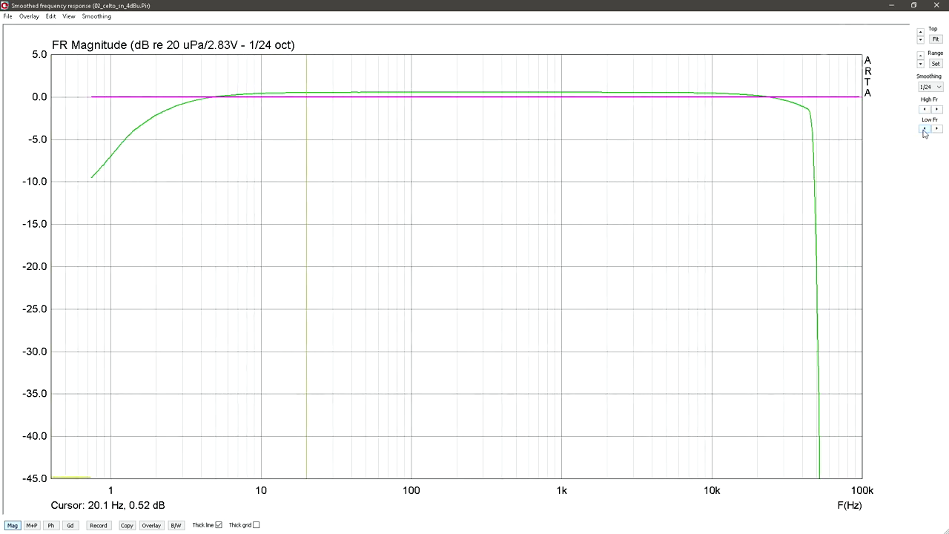
pyautogui.click(936, 129)
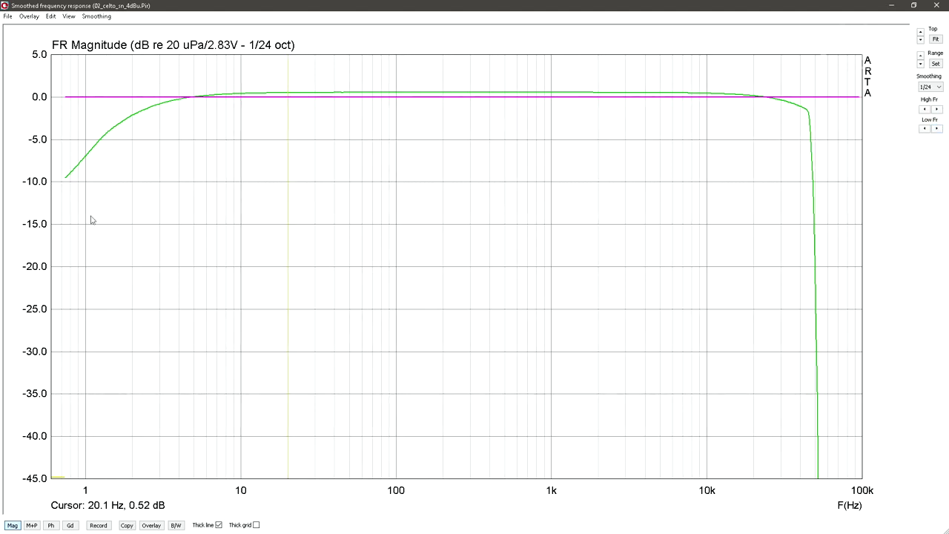
pyautogui.click(937, 129)
pyautogui.click(937, 129)
pyautogui.click(936, 129)
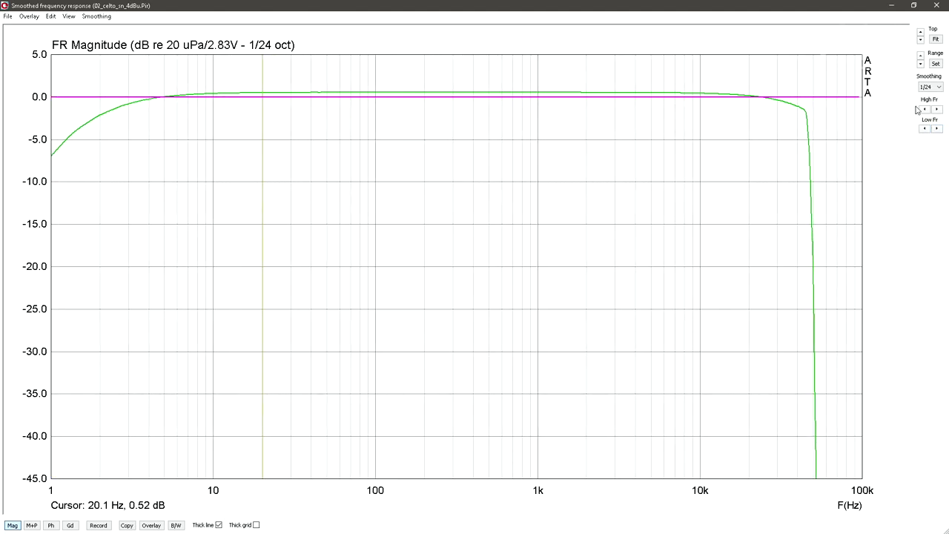
# Reduce the frequency response graph's upper frequency limit to 50 kHz.
pyautogui.click(925, 109)
pyautogui.click(925, 109)
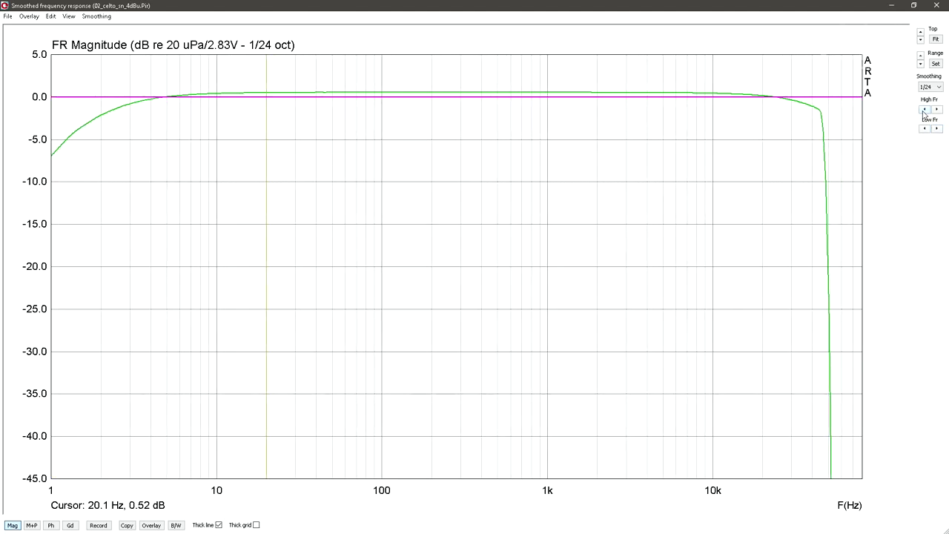
pyautogui.click(925, 109)
pyautogui.click(924, 109)
pyautogui.click(924, 109)
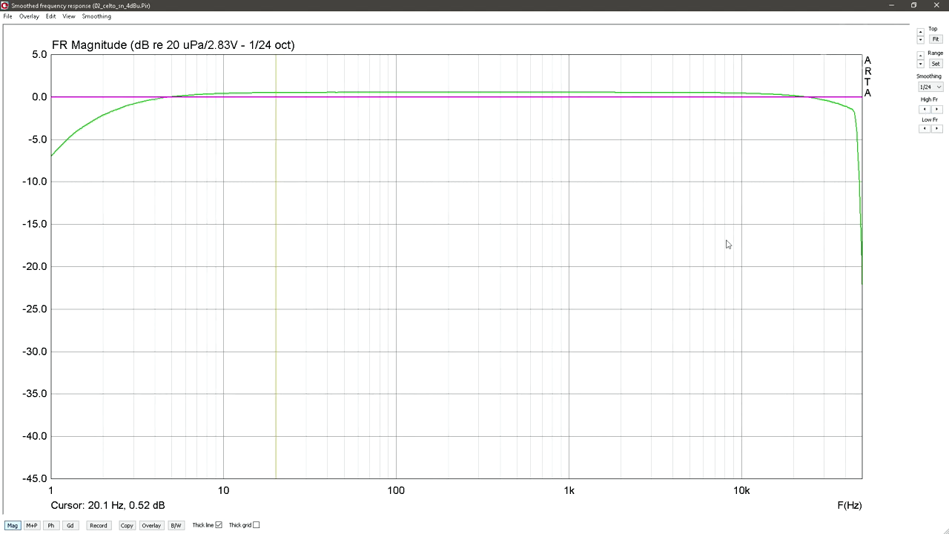
# Narrow the graph's magnitude range to 5 dB down to -5 dB.
pyautogui.click(920, 65)
pyautogui.click(920, 64)
pyautogui.click(920, 65)
pyautogui.click(920, 64)
pyautogui.click(920, 64)
pyautogui.click(920, 64)
pyautogui.click(920, 65)
pyautogui.press('Down')
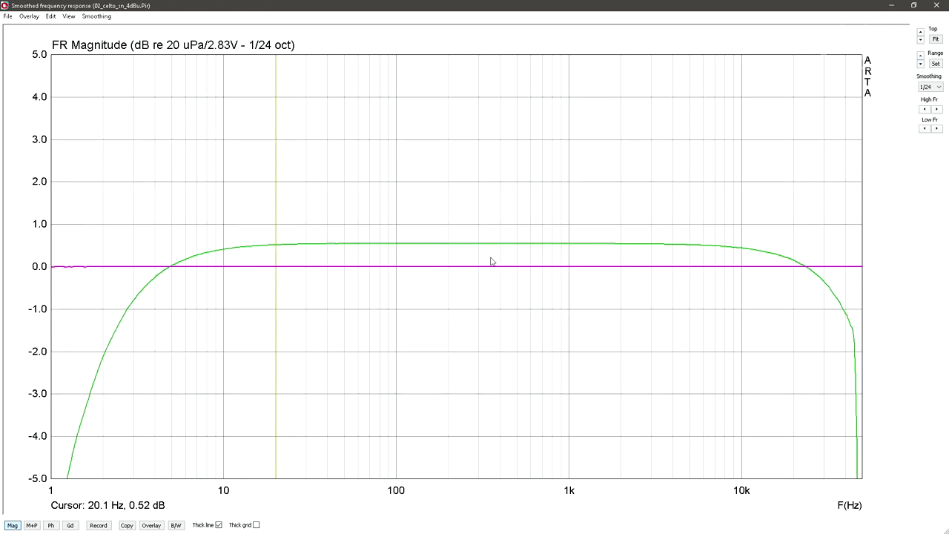
# Place the cursor near 1 kHz and scale the response magnitude by -0.54 dB.
pyautogui.moveTo(493, 262); pyautogui.dragTo(568, 295)
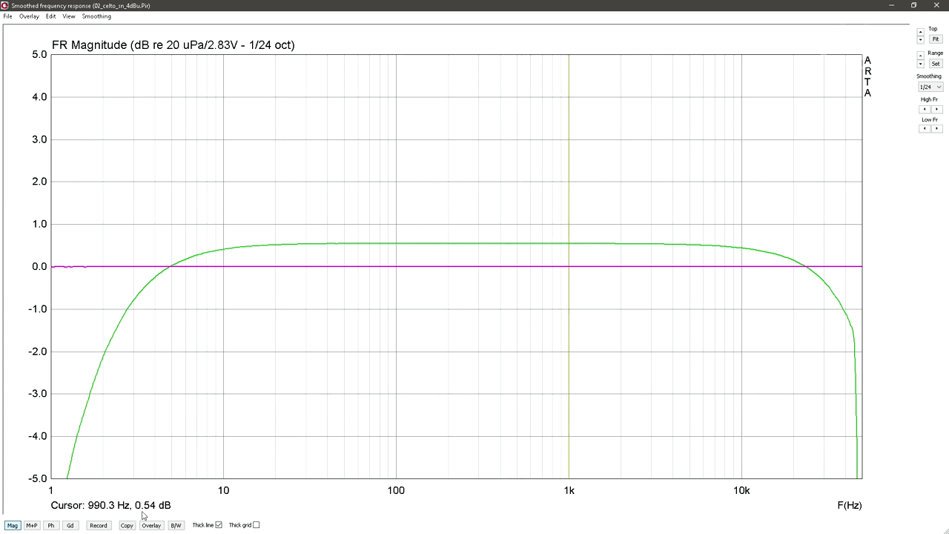
pyautogui.moveTo(577, 316)
pyautogui.mouseDown()
pyautogui.moveTo(574, 324)
pyautogui.moveTo(616, 324)
pyautogui.moveTo(566, 324)
pyautogui.mouseUp()
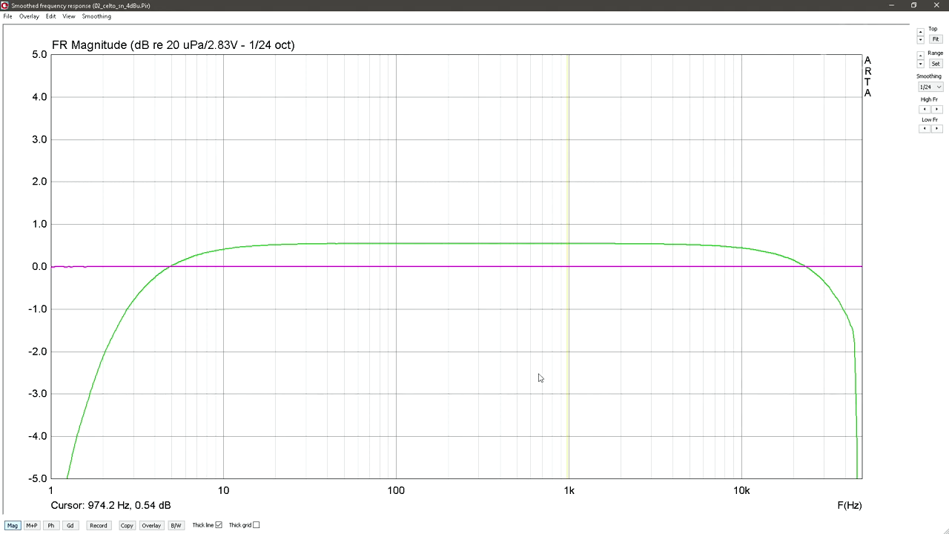
pyautogui.hotkey('ctrl', 'm')
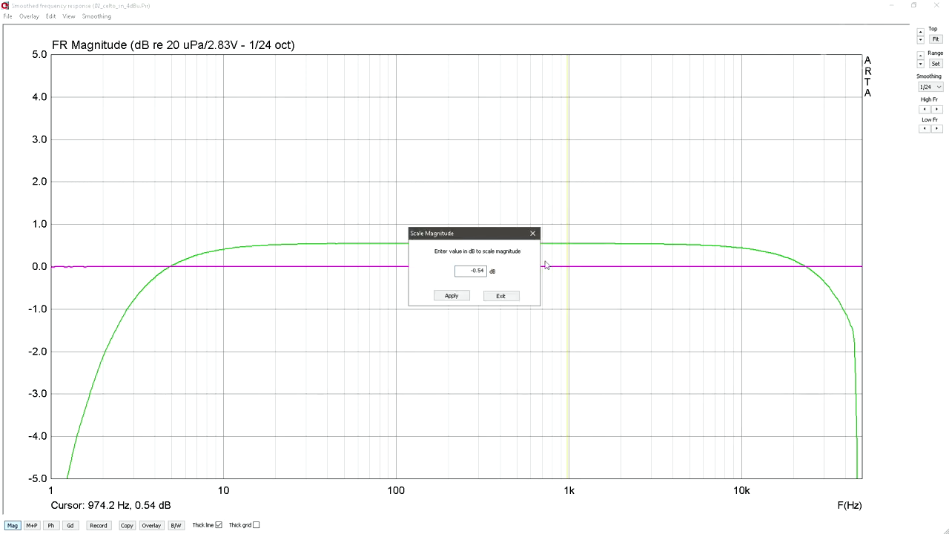
pyautogui.click(451, 295)
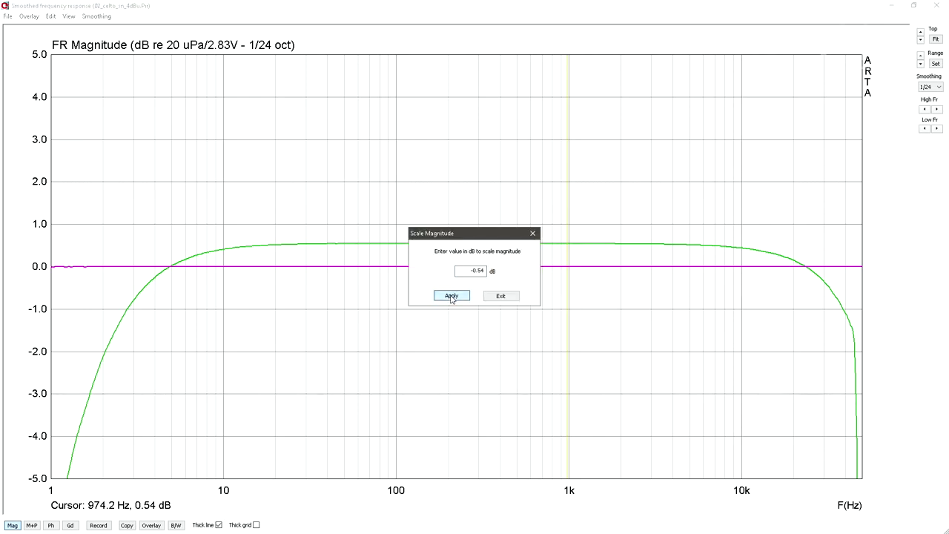
pyautogui.click(500, 295)
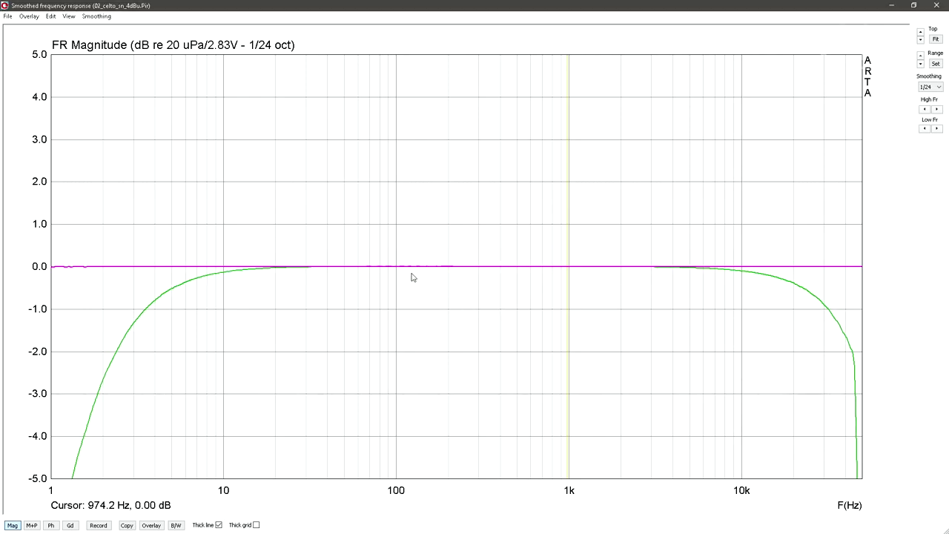
# Read the response with the cursor at the lower and upper -3 dB points and near 20 Hz and 20 kHz.
pyautogui.moveTo(412, 293); pyautogui.dragTo(98, 377)
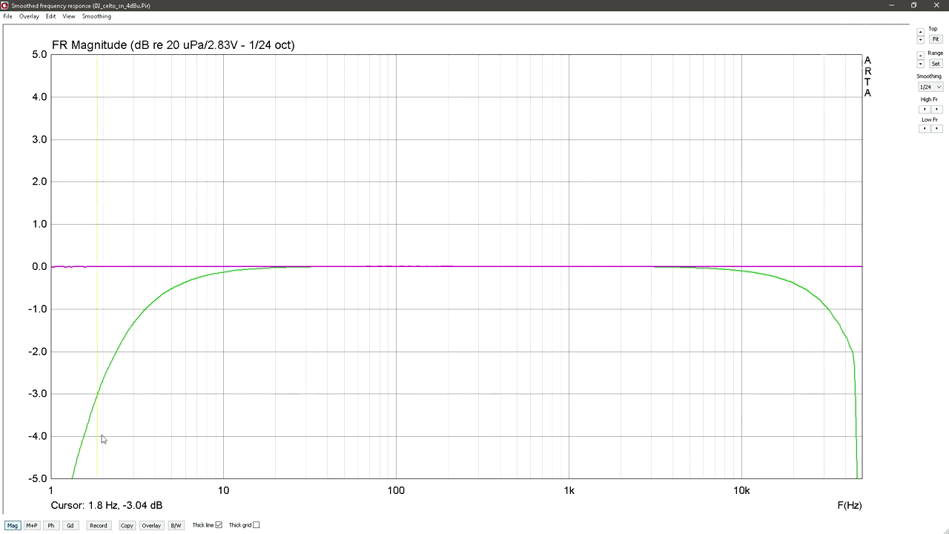
pyautogui.moveTo(525, 346); pyautogui.dragTo(855, 376)
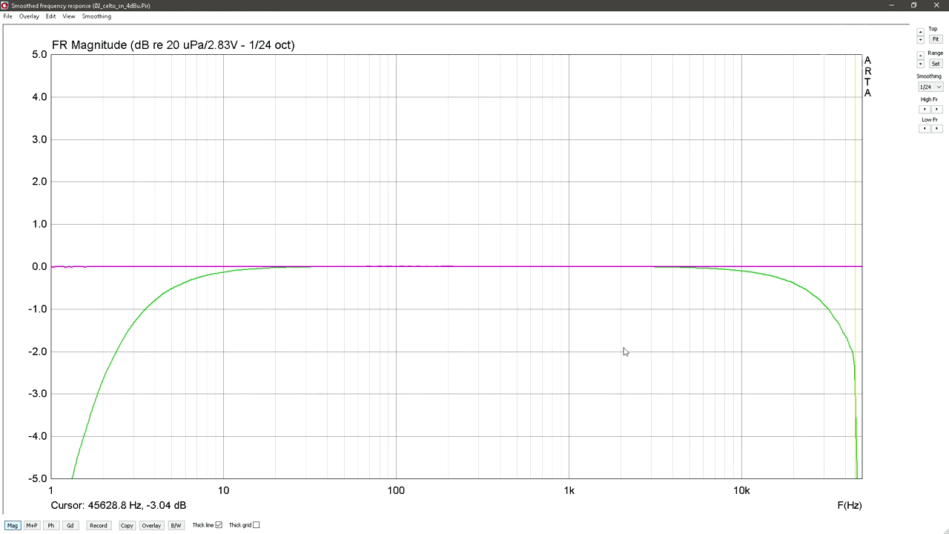
pyautogui.moveTo(271, 318); pyautogui.dragTo(274, 319)
pyautogui.press('Left')
pyautogui.press('Right')
pyautogui.moveTo(704, 329); pyautogui.dragTo(792, 332)
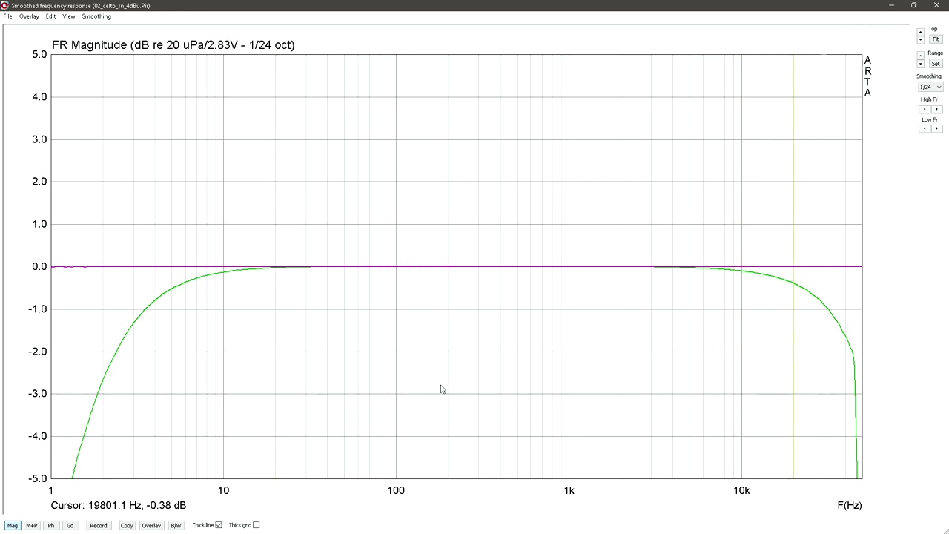
pyautogui.press('Right')
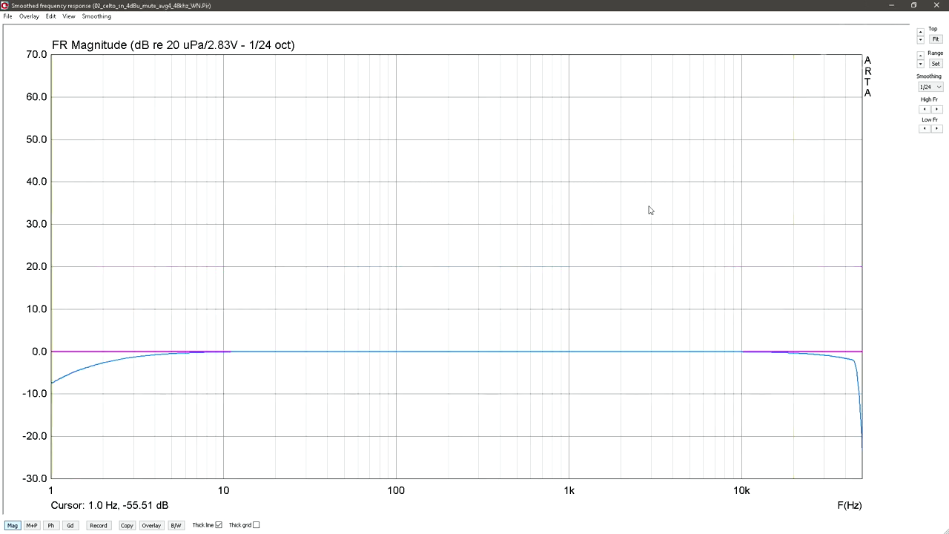
# Expand the muted measurement's magnitude range to 40 dB down to -120 dB and place the cursor near 1 kHz.
pyautogui.click(920, 55)
pyautogui.click(922, 57)
pyautogui.click(921, 56)
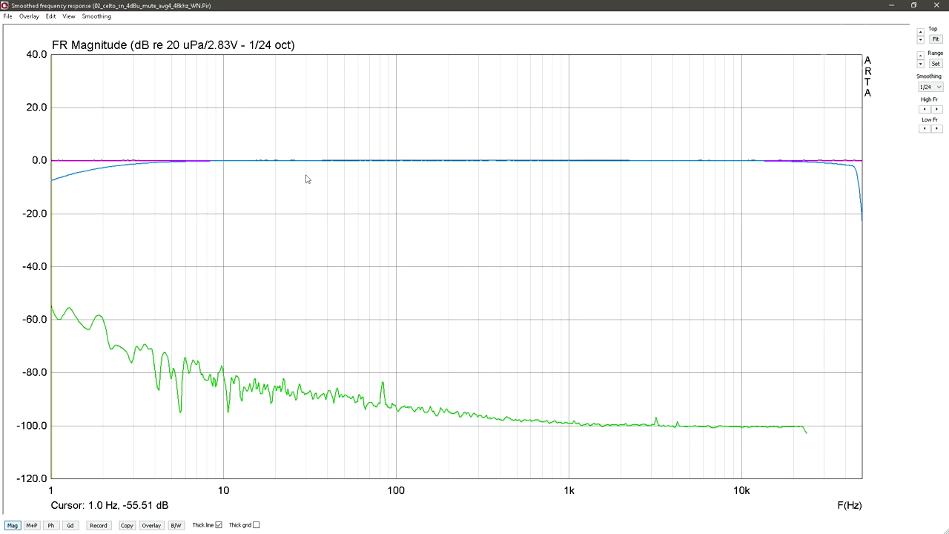
pyautogui.click(568, 288)
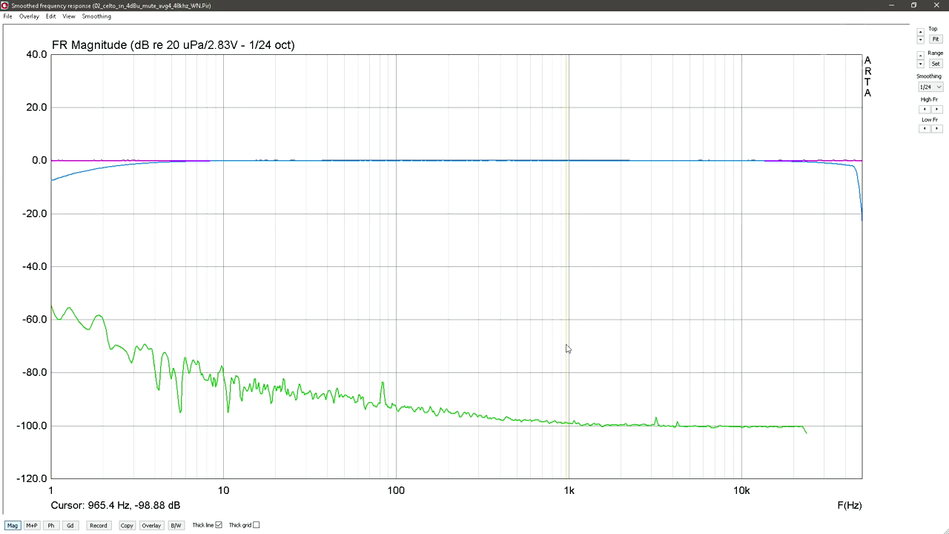
# Limit the muted measurement's frequency axis to 20 Hz to 20 kHz and read the level at 1 kHz.
pyautogui.click(924, 110)
pyautogui.click(924, 109)
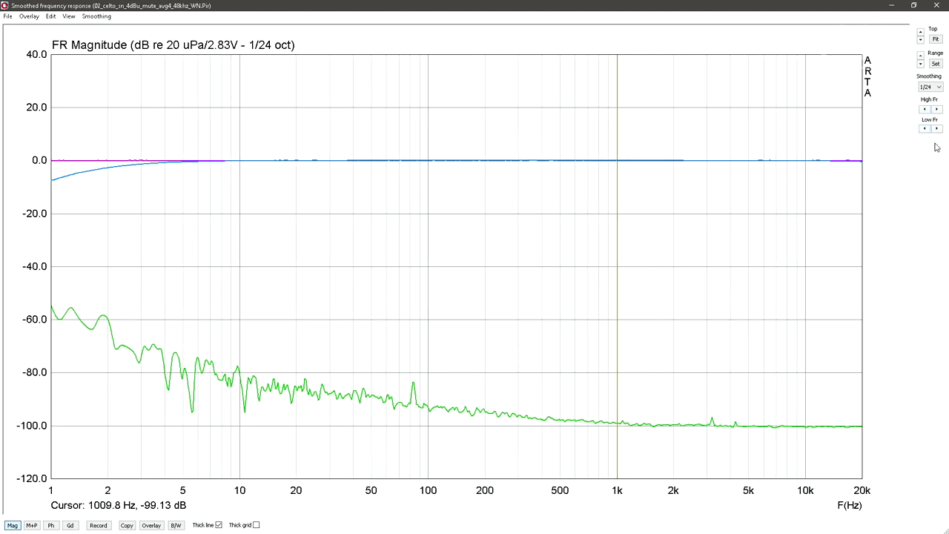
pyautogui.click(937, 130)
pyautogui.click(937, 130)
pyautogui.click(937, 130)
pyautogui.click(937, 129)
pyautogui.click(937, 130)
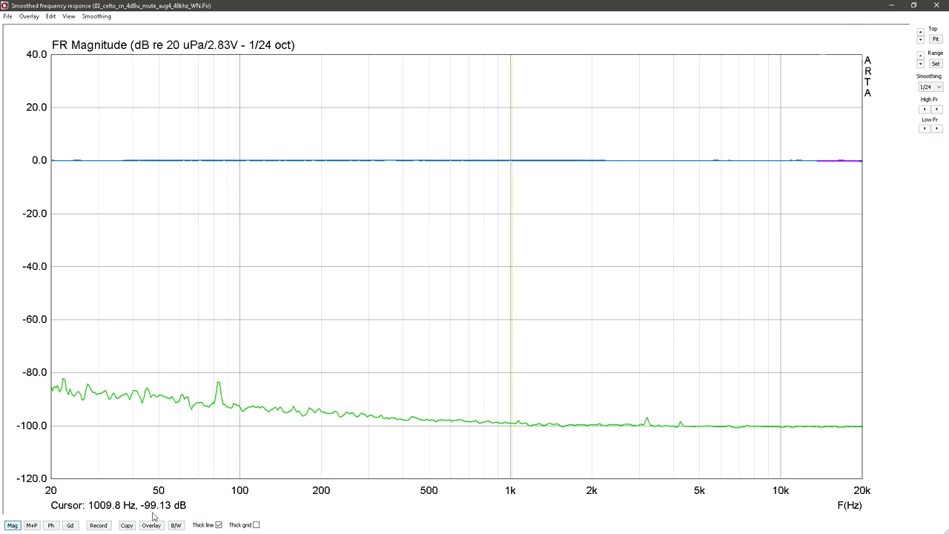
pyautogui.click(511, 421)
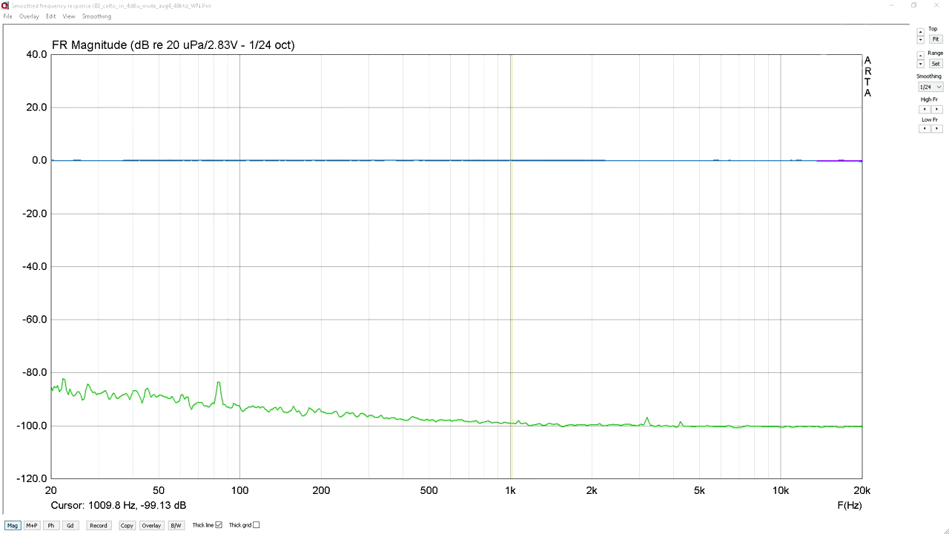
# Move the Windows calculator over the middle of the graph and calculate 99 + 9.
pyautogui.moveTo(182, 198); pyautogui.dragTo(418, 79)
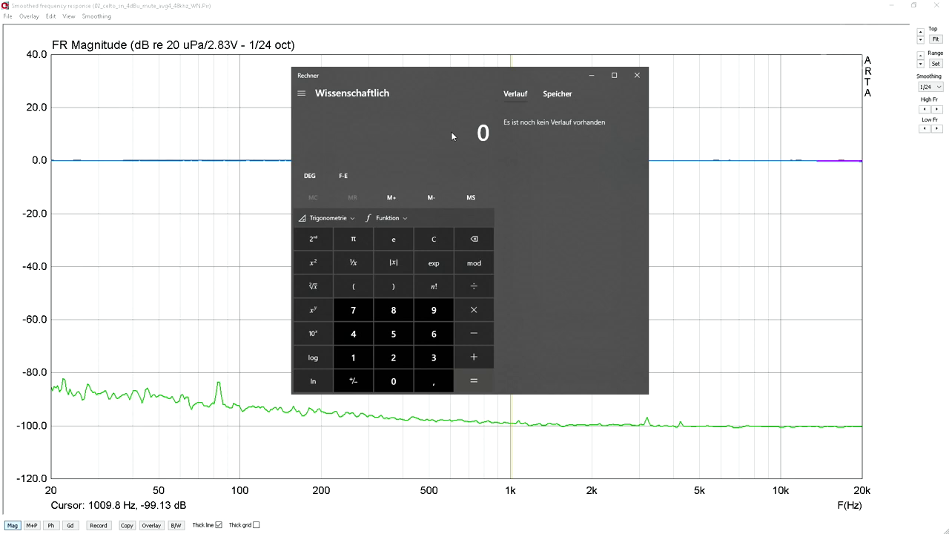
pyautogui.write('99 +')
pyautogui.press('Return')
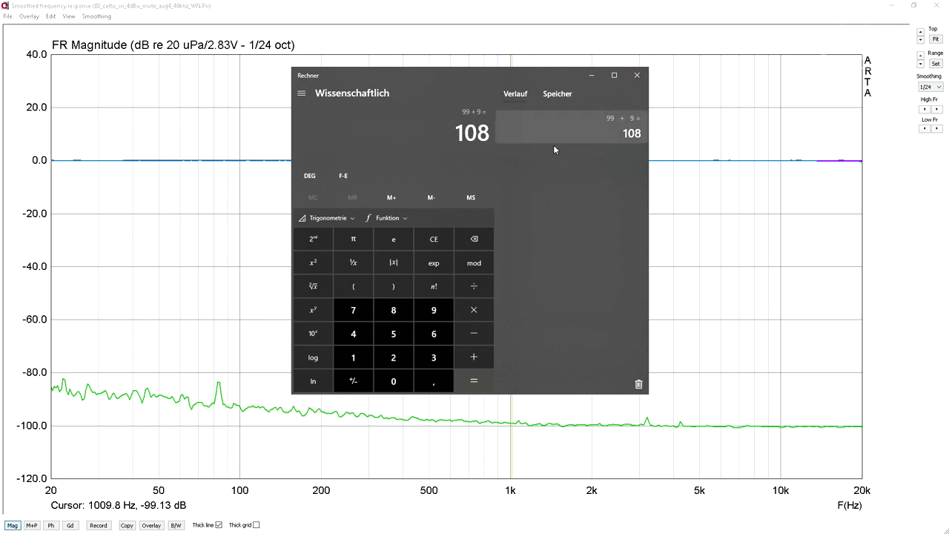
# Close the calculator, read the muted measurement's noise floor in the upper frequencies and near 1 kHz, and close the smoothed response window.
pyautogui.click(637, 75)
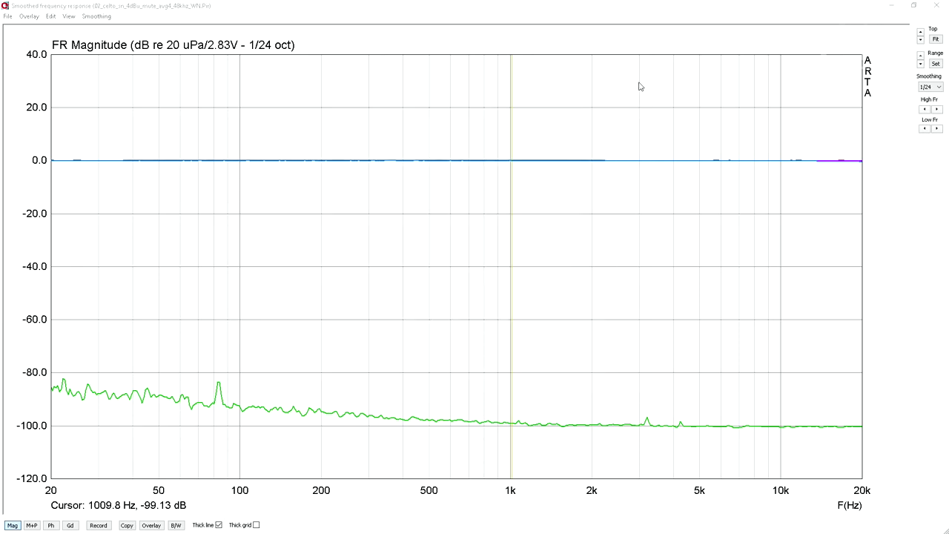
pyautogui.click(932, 86)
pyautogui.scroll(3, 931, 86)
pyautogui.scroll(-3, 932, 87)
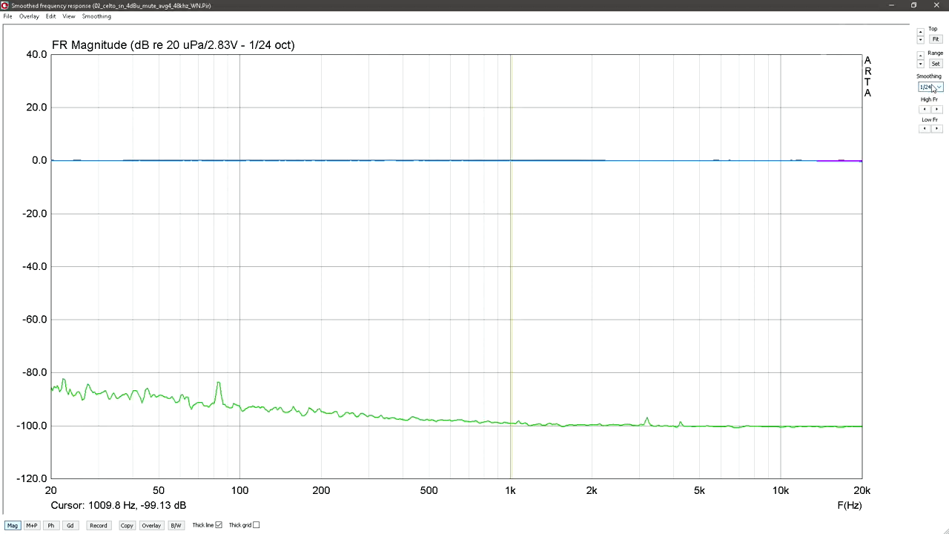
pyautogui.moveTo(511, 360); pyautogui.dragTo(804, 341)
pyautogui.moveTo(734, 341); pyautogui.dragTo(509, 364)
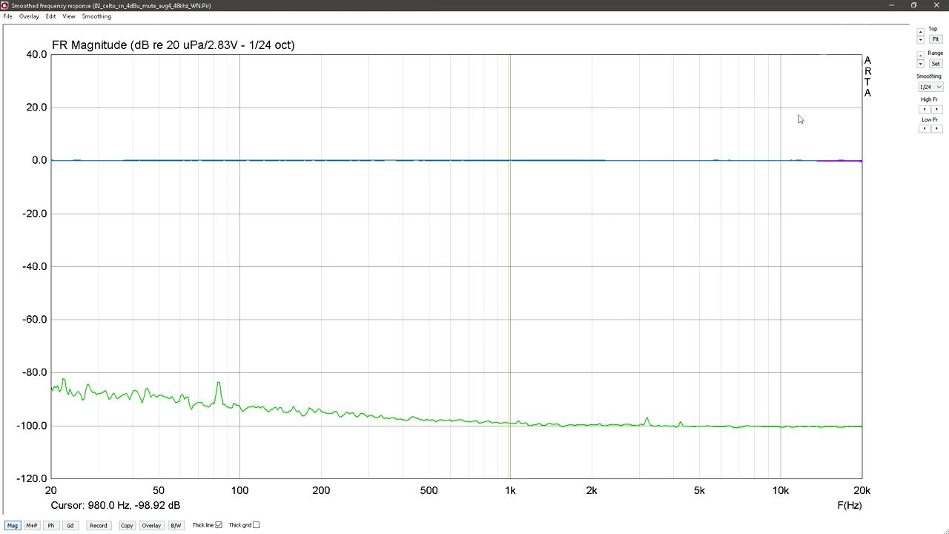
pyautogui.click(936, 5)
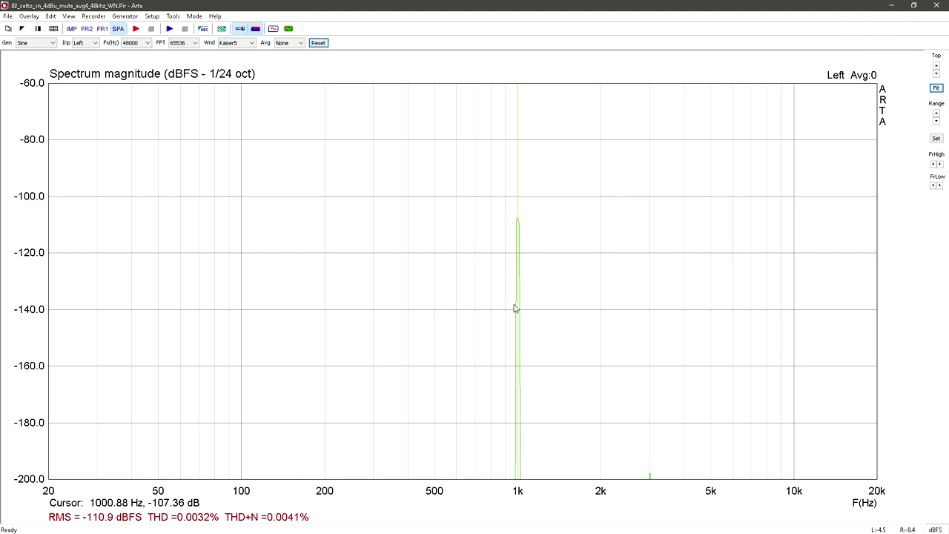
# Run a new spectrum recording of the left input with the sine generator, and stop it.
pyautogui.scroll(2, 523, 303)
pyautogui.scroll(-2, 529, 301)
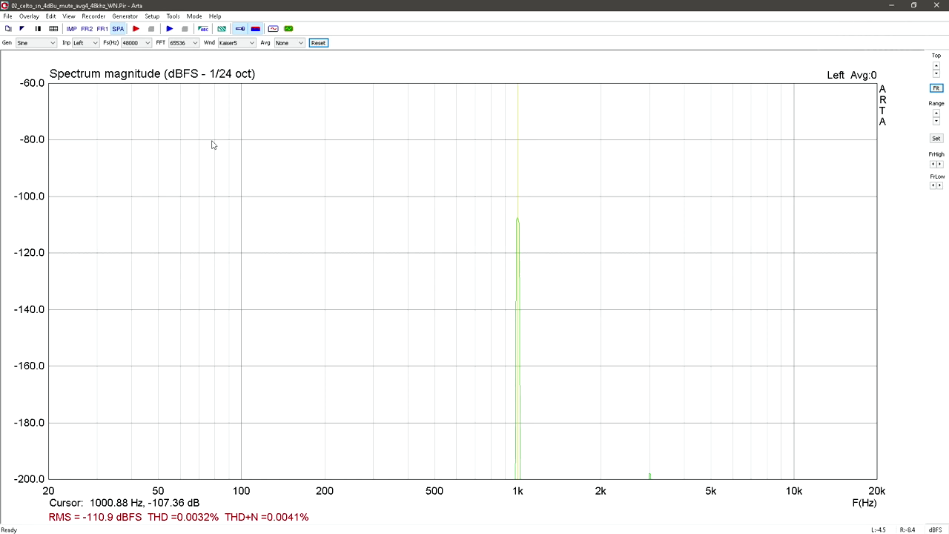
pyautogui.click(136, 29)
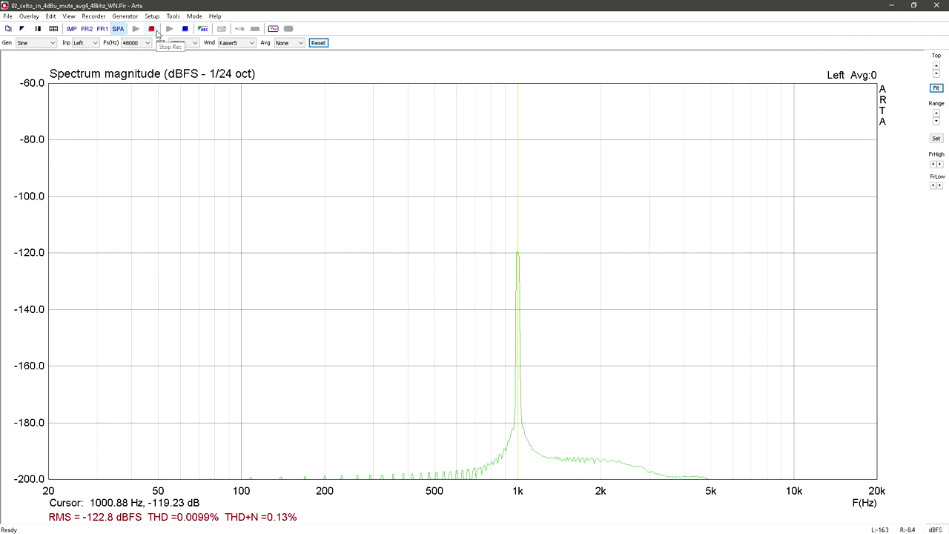
pyautogui.click(156, 31)
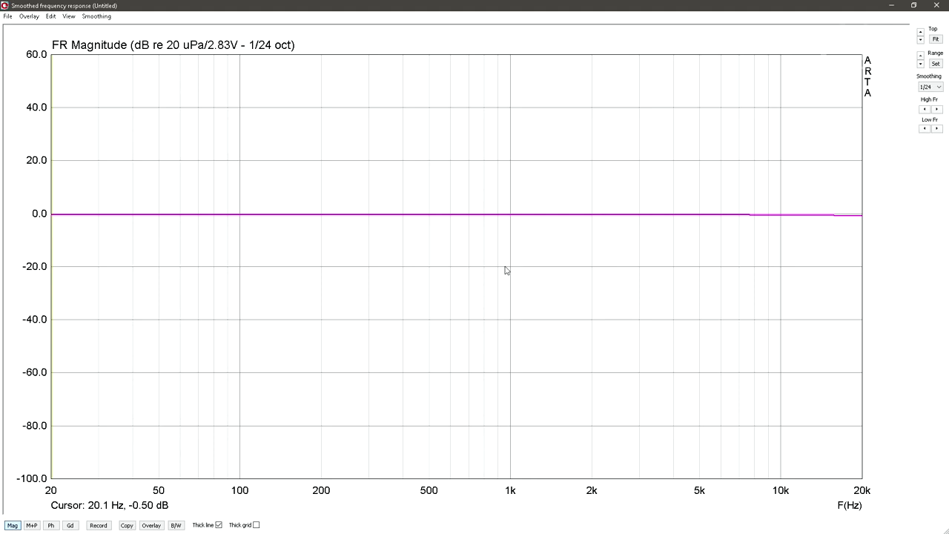
# Record the response at successively lower levels over the earlier curves, reading the levels near 1 kHz and the lowest curve near 50 Hz.
pyautogui.moveTo(523, 192)
pyautogui.mouseDown()
pyautogui.moveTo(536, 195)
pyautogui.moveTo(453, 194)
pyautogui.moveTo(521, 197)
pyautogui.moveTo(500, 196)
pyautogui.moveTo(511, 197)
pyautogui.mouseUp()
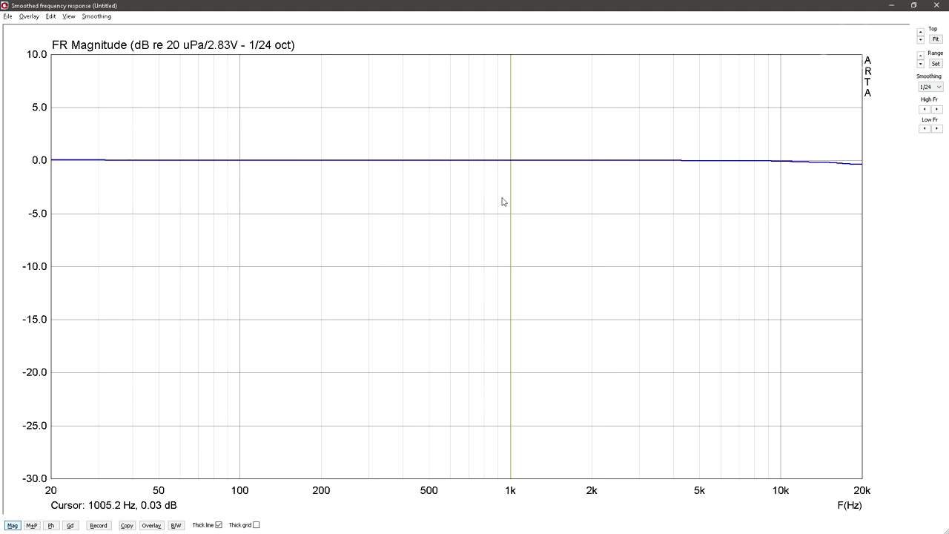
pyautogui.hotkey('ctrl', 'r')
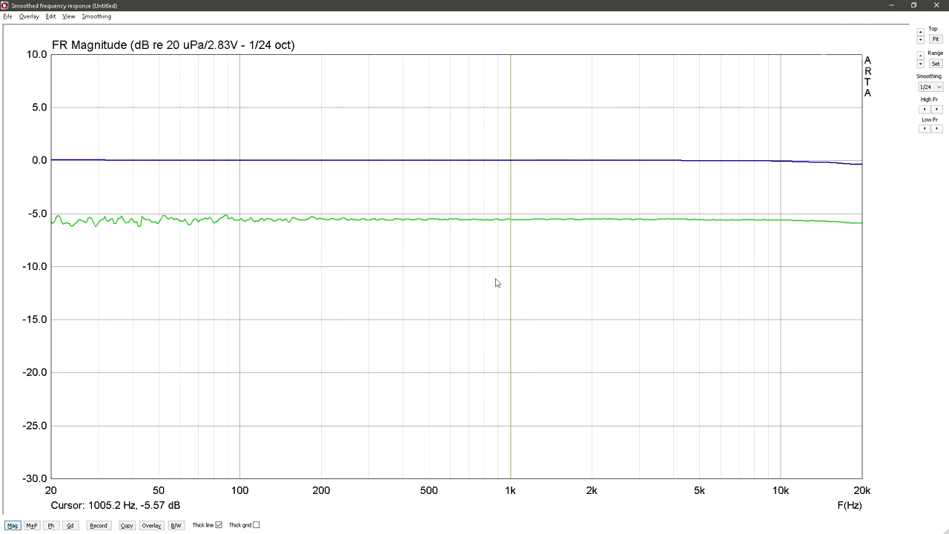
pyautogui.moveTo(477, 274); pyautogui.dragTo(471, 296)
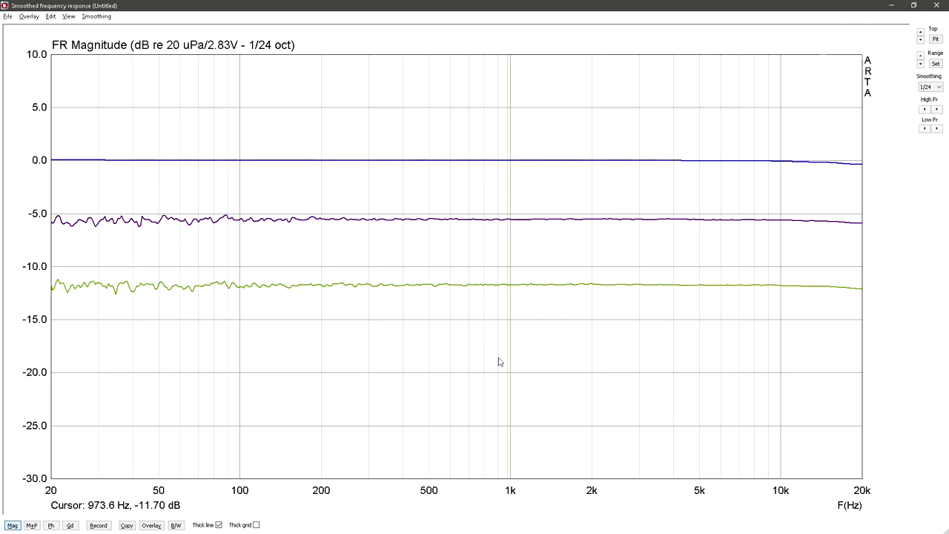
pyautogui.hotkey('ctrl', 'r')
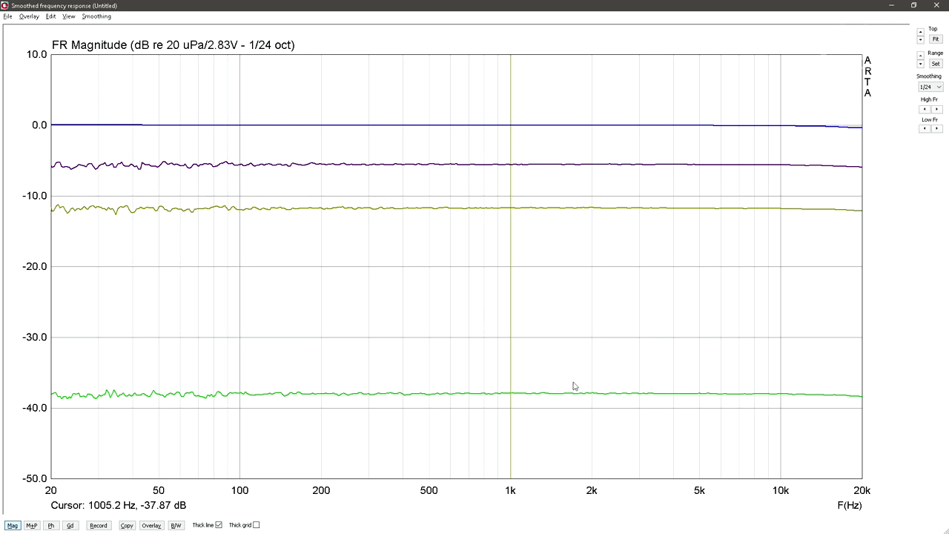
pyautogui.moveTo(853, 401); pyautogui.dragTo(159, 371)
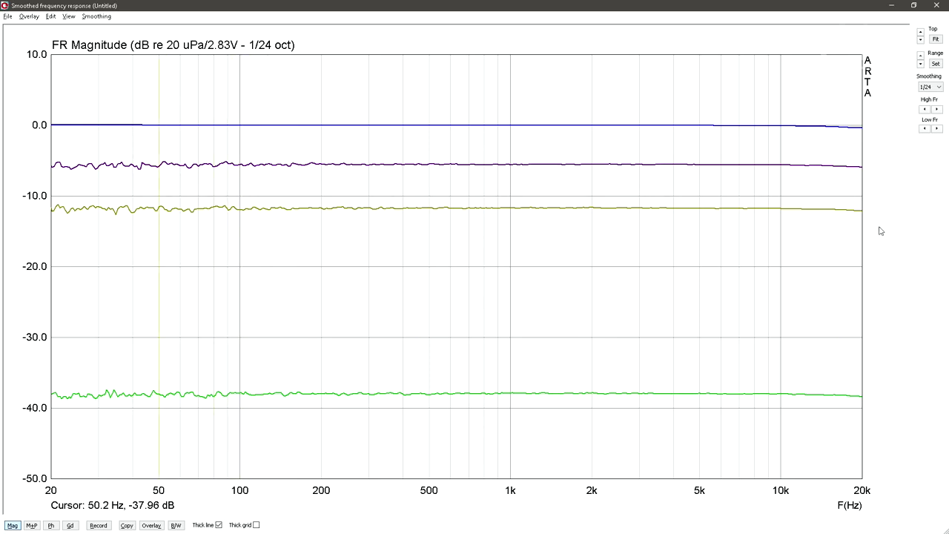
# Widen the frequency axis below 10 Hz and above 20 kHz to examine the band edges of all four level curves.
pyautogui.click(938, 109)
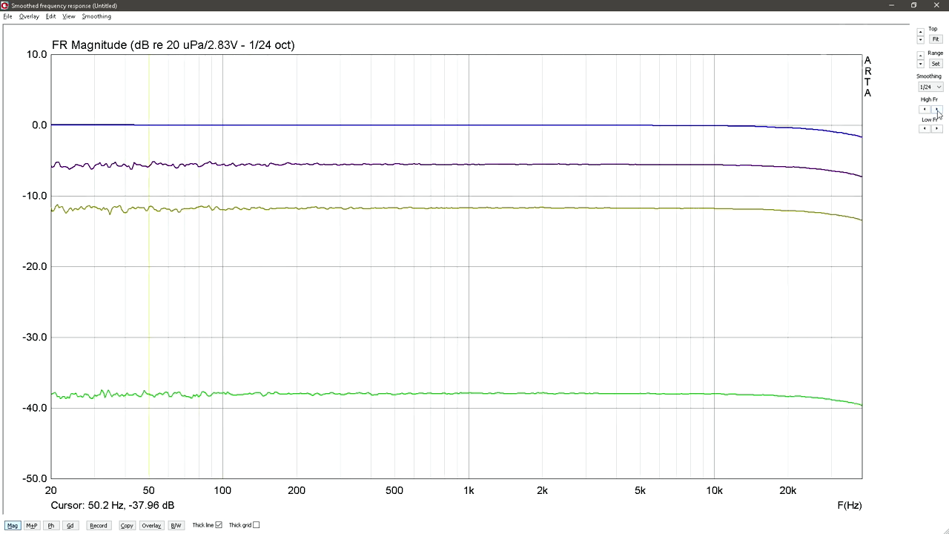
pyautogui.click(938, 109)
pyautogui.click(925, 128)
pyautogui.click(925, 128)
pyautogui.click(924, 128)
pyautogui.click(925, 128)
pyautogui.click(925, 129)
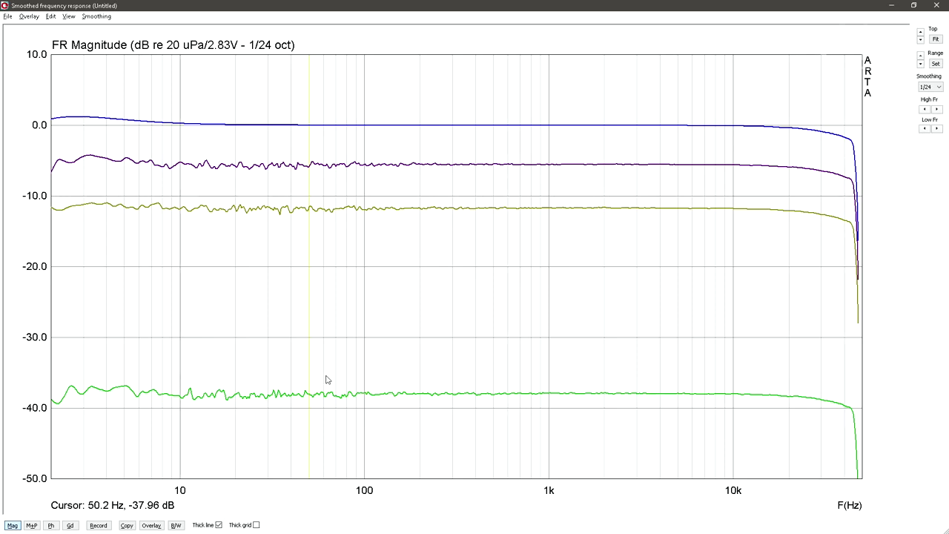
# Restore the four-curve graph's frequency axis to 20 Hz to 20 kHz and close the response window.
pyautogui.click(938, 111)
pyautogui.click(925, 110)
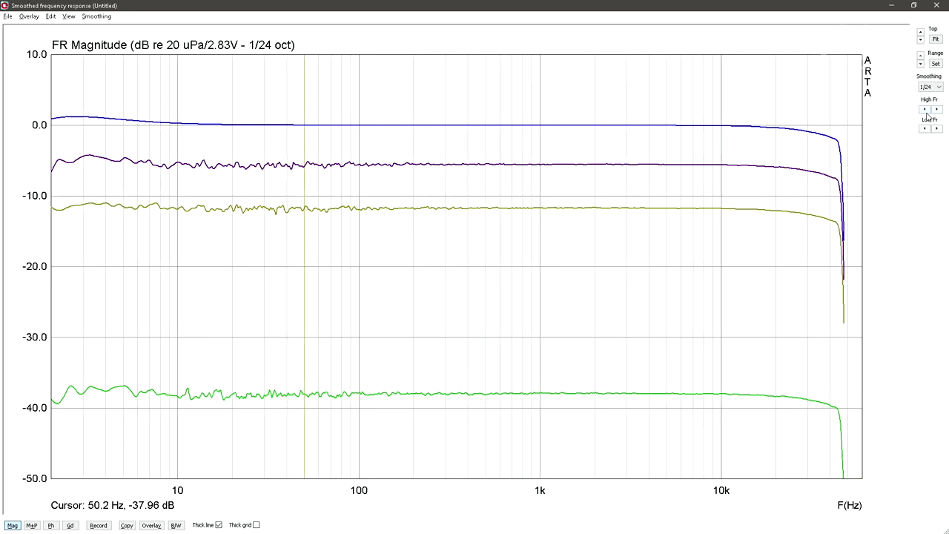
pyautogui.click(925, 110)
pyautogui.click(925, 110)
pyautogui.click(937, 129)
pyautogui.click(937, 129)
pyautogui.click(937, 129)
pyautogui.click(937, 129)
pyautogui.click(937, 129)
pyautogui.click(937, 129)
pyautogui.click(937, 129)
pyautogui.click(937, 129)
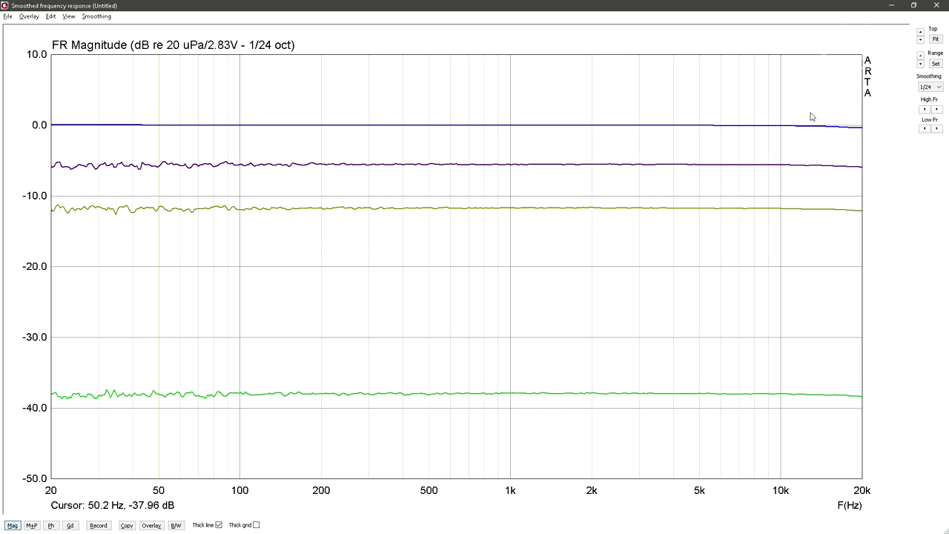
pyautogui.click(938, 7)
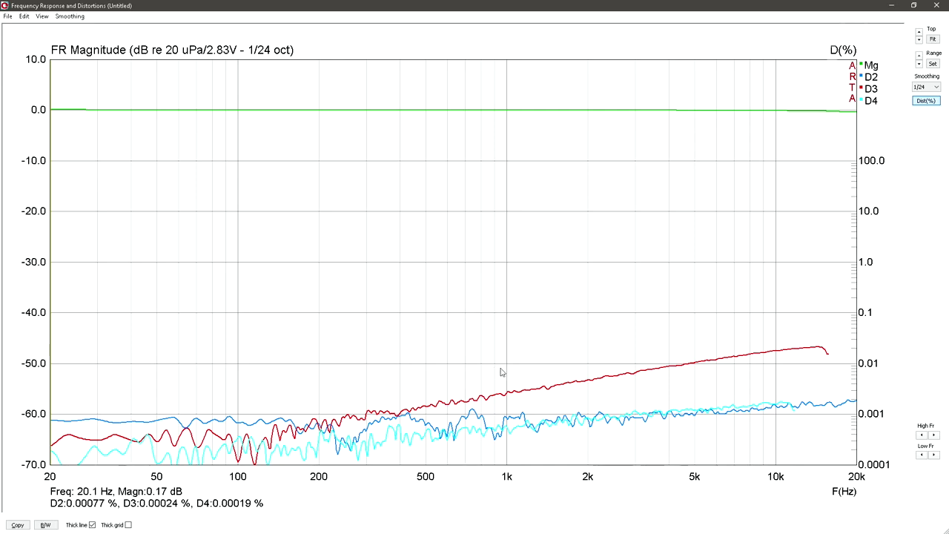
# Read the D2, D3 and D4 distortion of the 0 dB, -6 dB and -12 dB measurements near 1 kHz and at low frequencies.
pyautogui.moveTo(500, 373)
pyautogui.mouseDown()
pyautogui.moveTo(812, 361)
pyautogui.moveTo(487, 375)
pyautogui.moveTo(505, 387)
pyautogui.mouseUp()
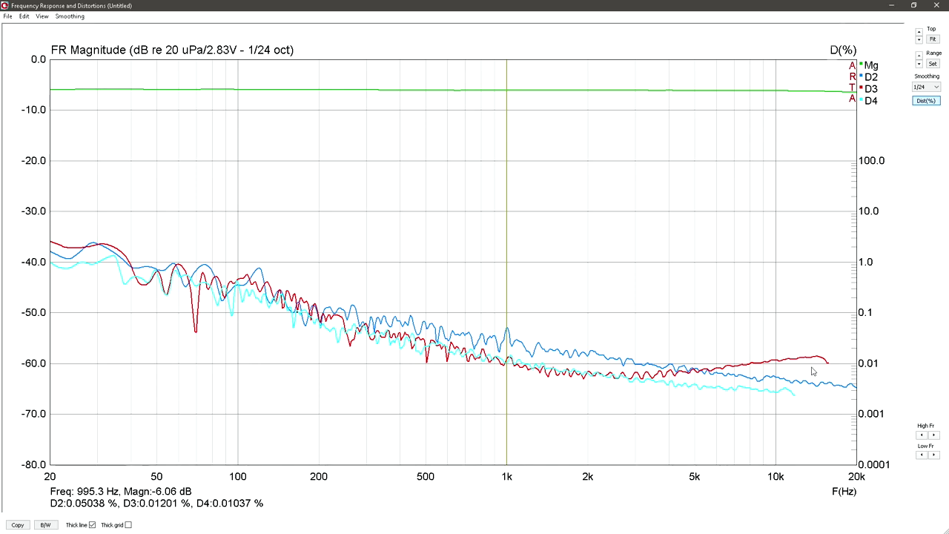
pyautogui.moveTo(524, 377)
pyautogui.mouseDown()
pyautogui.moveTo(358, 358)
pyautogui.moveTo(278, 286)
pyautogui.moveTo(223, 337)
pyautogui.moveTo(178, 331)
pyautogui.moveTo(166, 271)
pyautogui.moveTo(228, 271)
pyautogui.moveTo(249, 332)
pyautogui.moveTo(250, 269)
pyautogui.moveTo(297, 275)
pyautogui.moveTo(167, 292)
pyautogui.mouseUp()
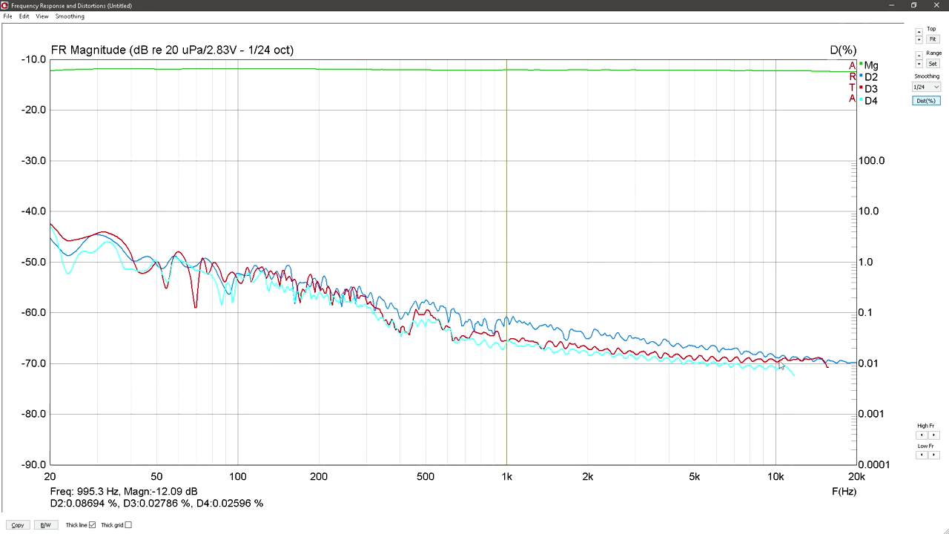
pyautogui.moveTo(325, 342); pyautogui.dragTo(506, 384)
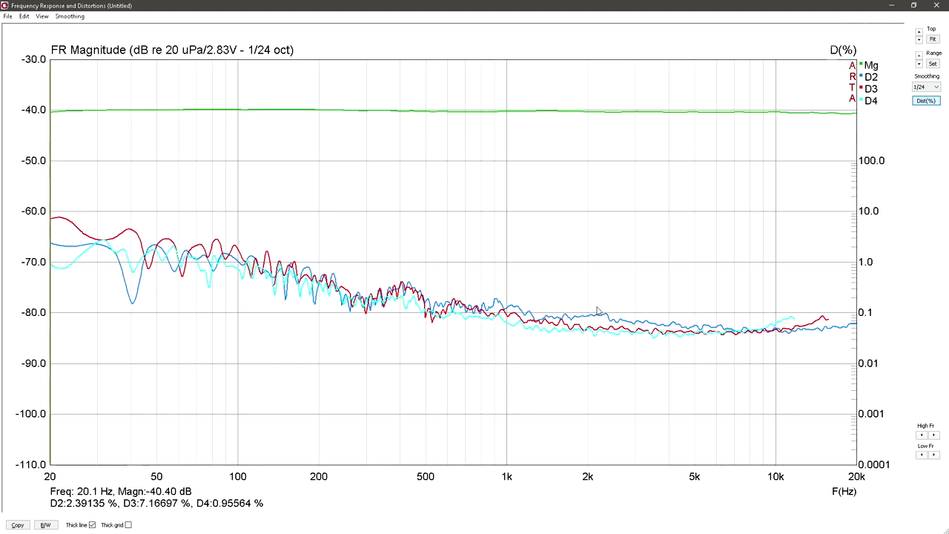
# Read the D2, D3 and D4 distortion of the -40 dB measurement near 1 kHz, near 5 kHz and above 10 kHz.
pyautogui.click(506, 292)
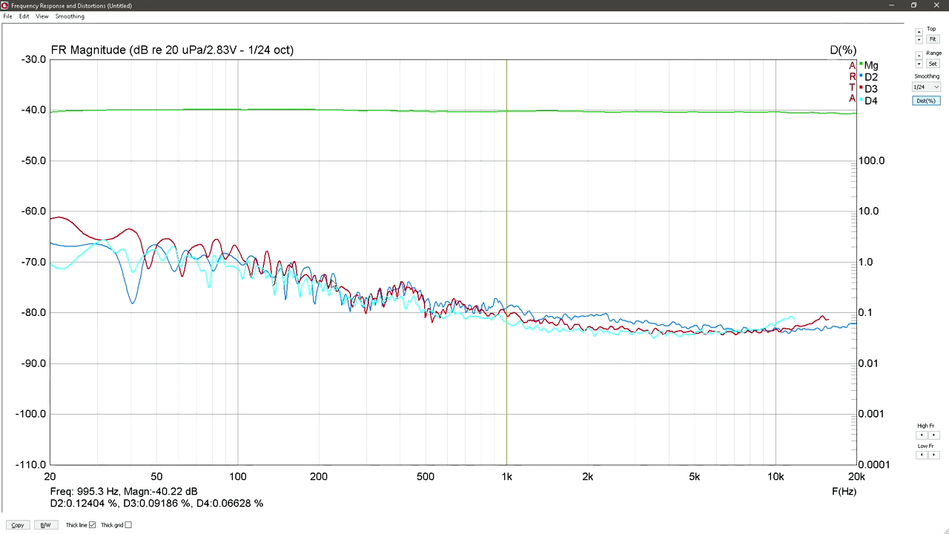
pyautogui.moveTo(276, 282); pyautogui.dragTo(507, 330)
pyautogui.moveTo(510, 365); pyautogui.dragTo(700, 364)
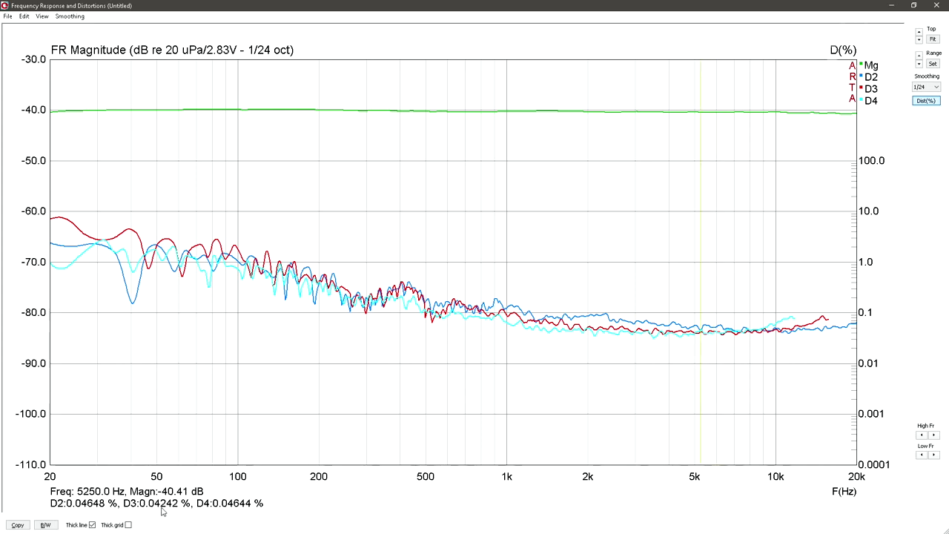
pyautogui.moveTo(705, 333); pyautogui.dragTo(801, 289)
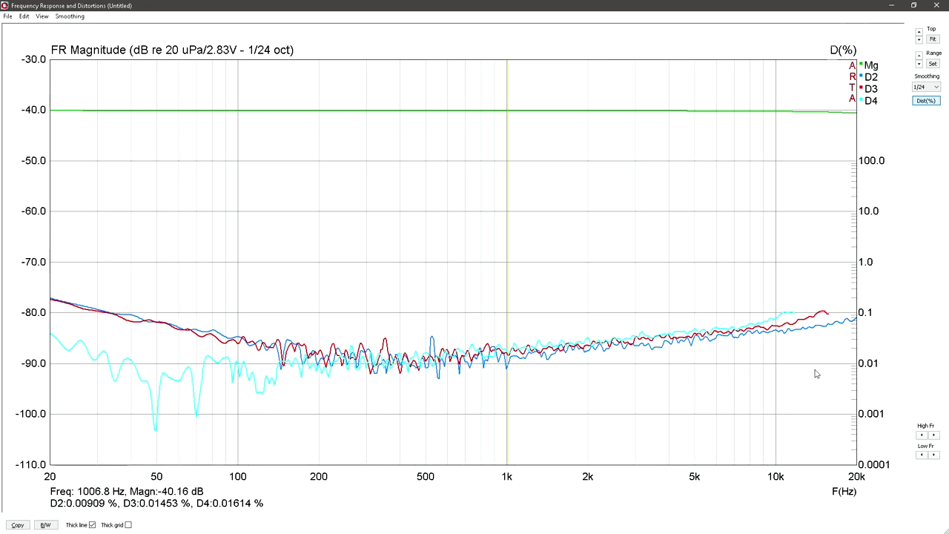
# Read the distortion of the second -40 dB measurement near 1 kHz and 3 kHz for comparison with the first.
pyautogui.moveTo(825, 364); pyautogui.dragTo(506, 388)
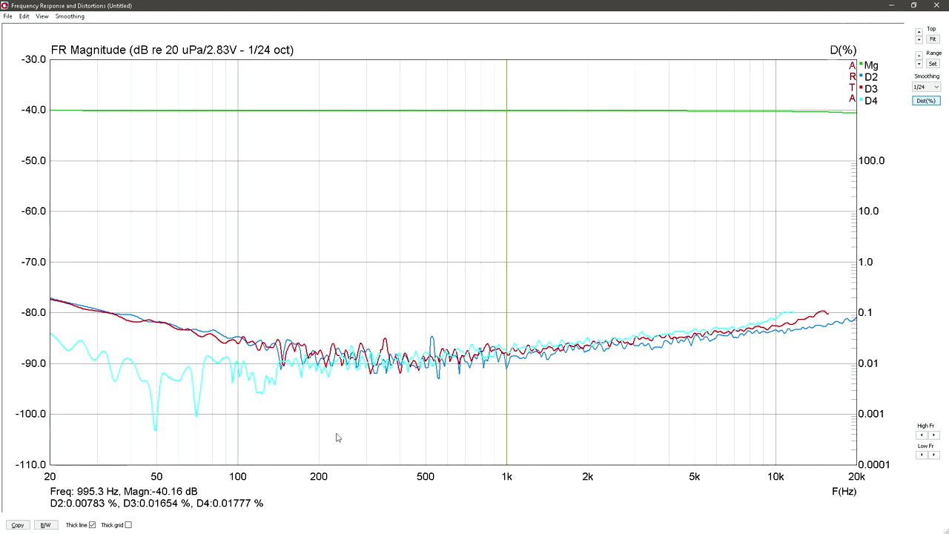
pyautogui.moveTo(574, 378); pyautogui.dragTo(635, 383)
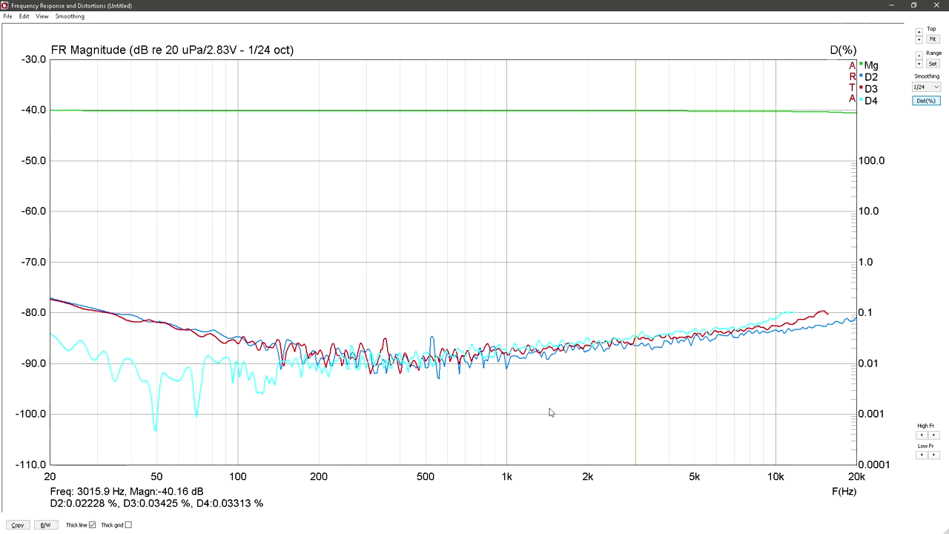
pyautogui.click(507, 404)
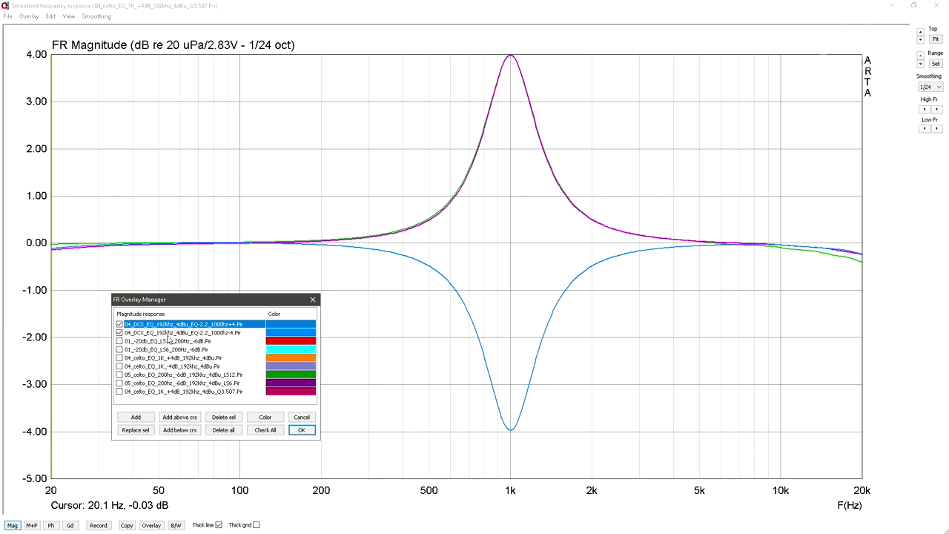
# Temporarily show the Celto 1 kHz +4 dB and -4 dB overlays to compare their bandwidth with the DCX curves, and hide both again.
pyautogui.click(120, 358)
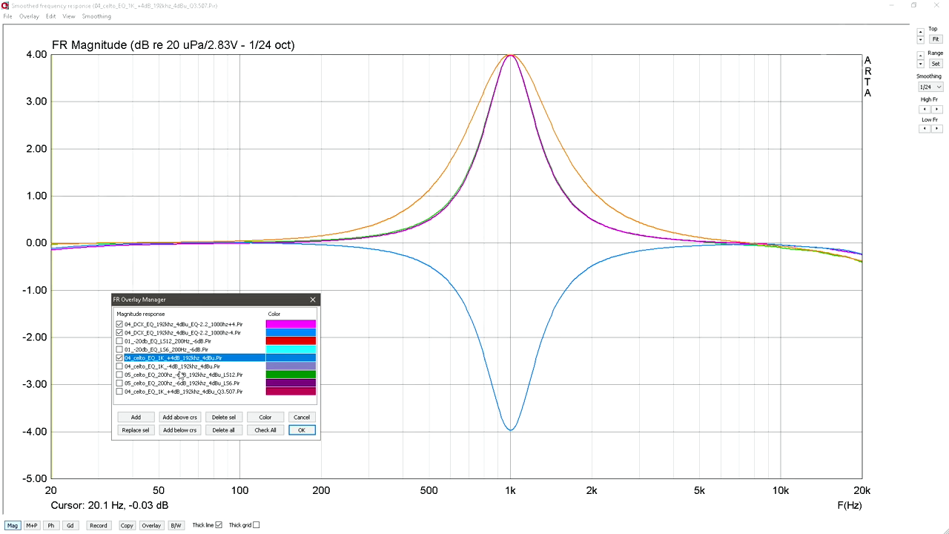
pyautogui.click(119, 366)
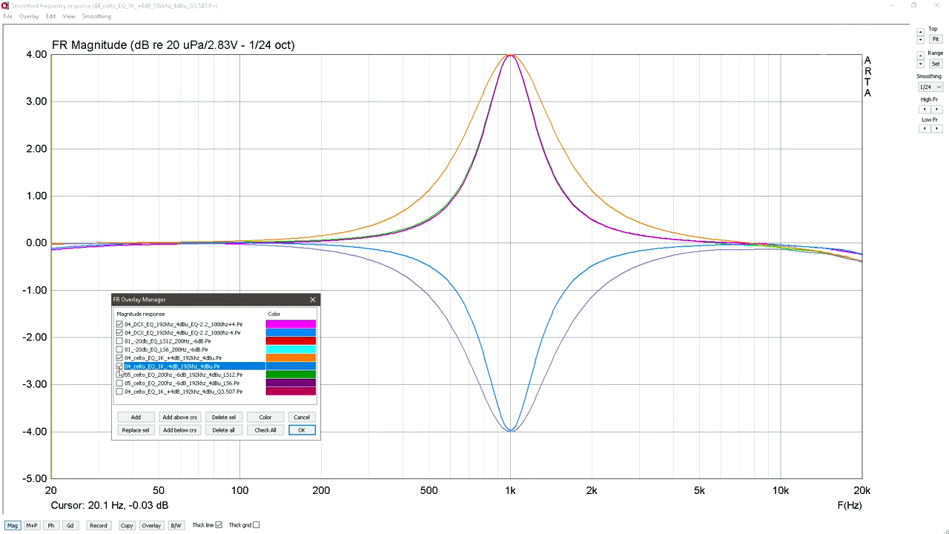
pyautogui.click(119, 367)
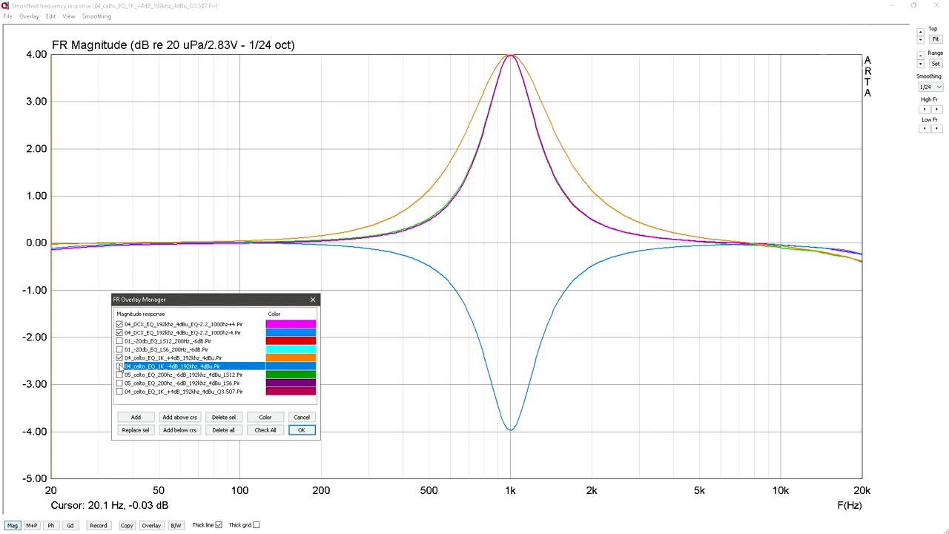
pyautogui.click(119, 358)
# Show the overlay 04_celto_EQ_1K_+4dB_192khz_4dBu_Q3.507.Pir to compare it with the DCX +4 dB curve.
pyautogui.click(120, 390)
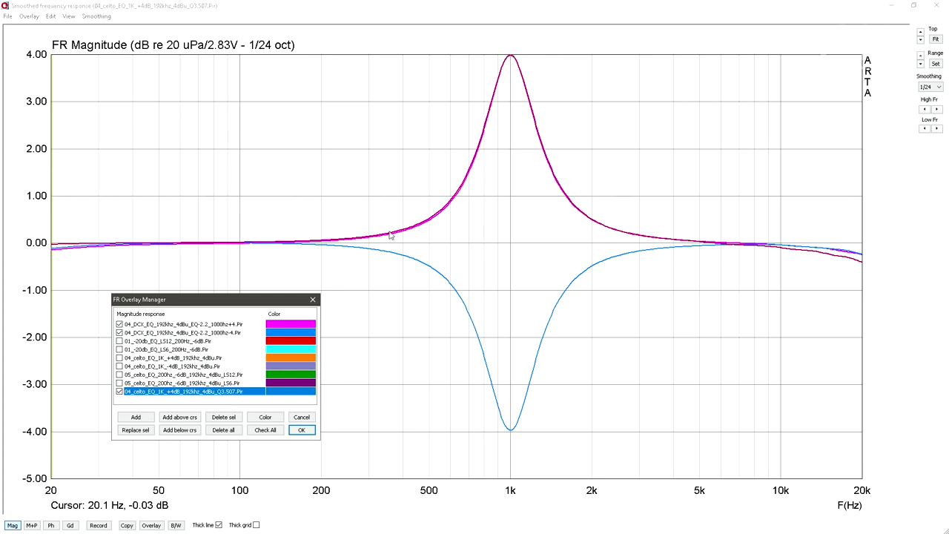
pyautogui.click(301, 383)
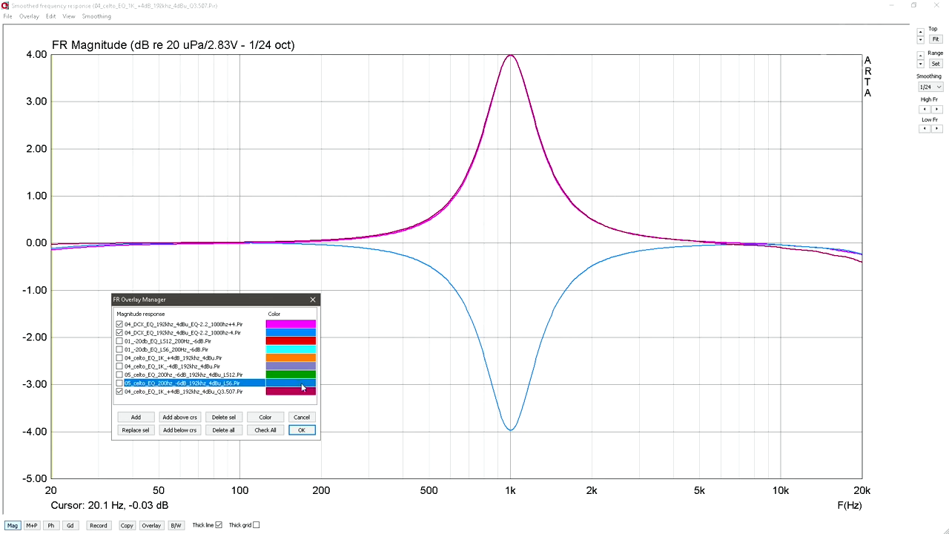
pyautogui.click(249, 392)
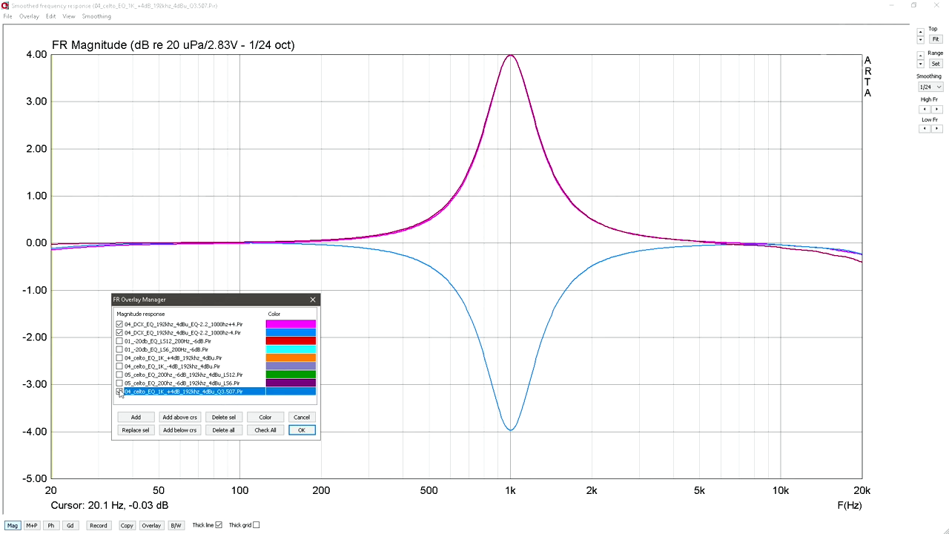
# Hide the Q3.507 and both DCX overlays, show 01_-20db_EQ_LS12_200Hz_-6dB.Pir, and move the overlay manager clear of its curve.
pyautogui.click(119, 393)
pyautogui.click(120, 333)
pyautogui.click(119, 324)
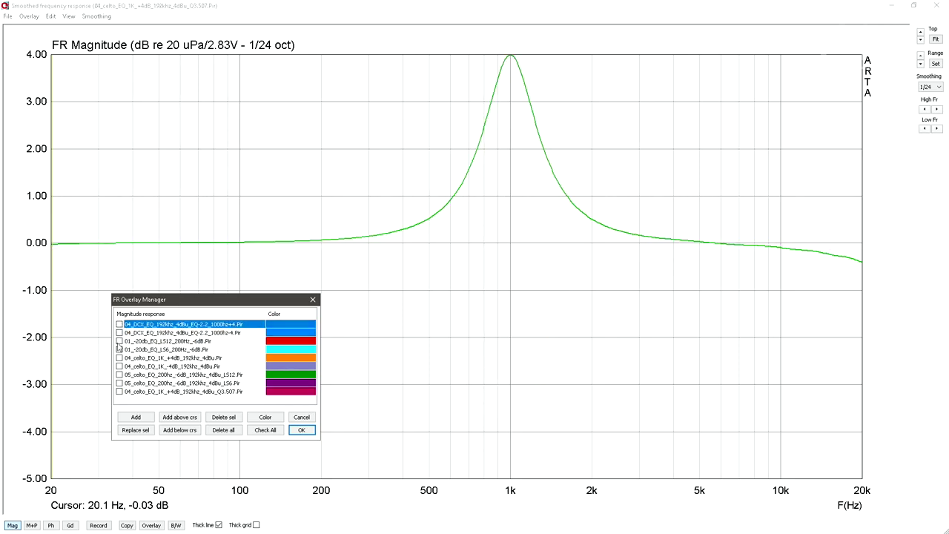
pyautogui.click(119, 341)
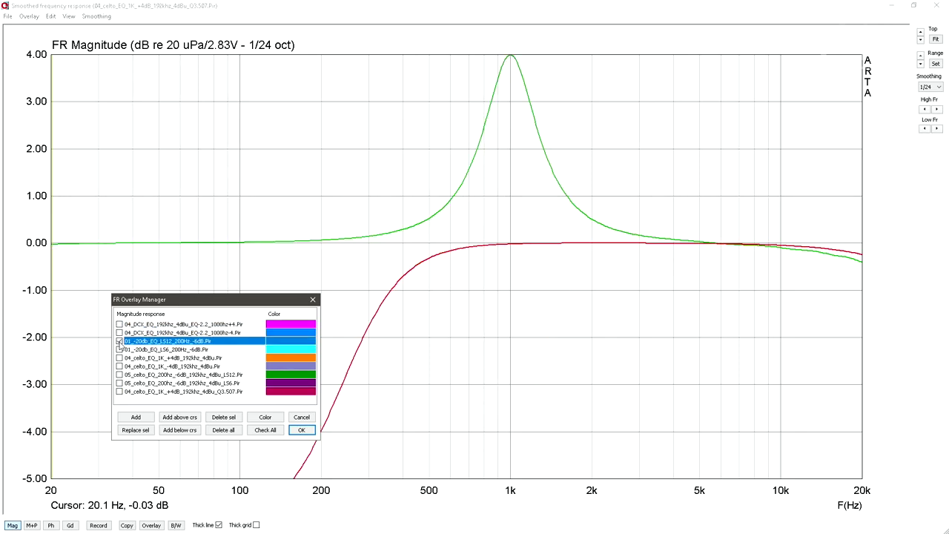
pyautogui.moveTo(186, 300); pyautogui.dragTo(606, 305)
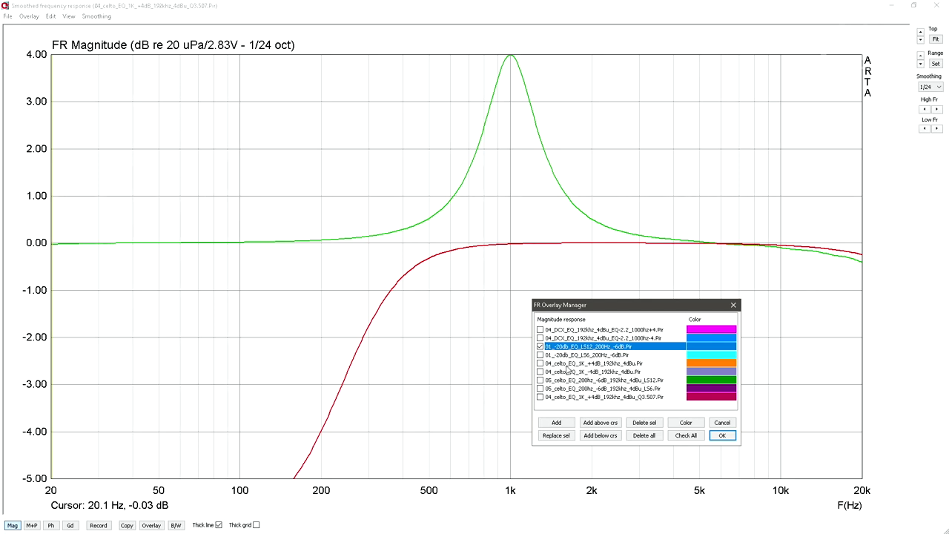
# Show the overlay 05_celto_EQ_200hz_-6dB_192khz_4dBu_LS12.Pir to compare it with the 01_-20db LS12 curve.
pyautogui.click(565, 381)
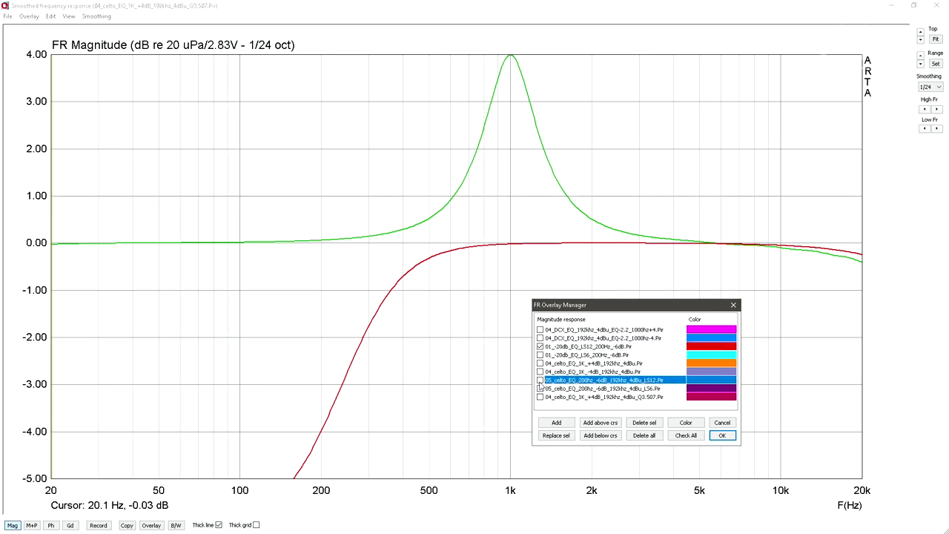
pyautogui.click(541, 380)
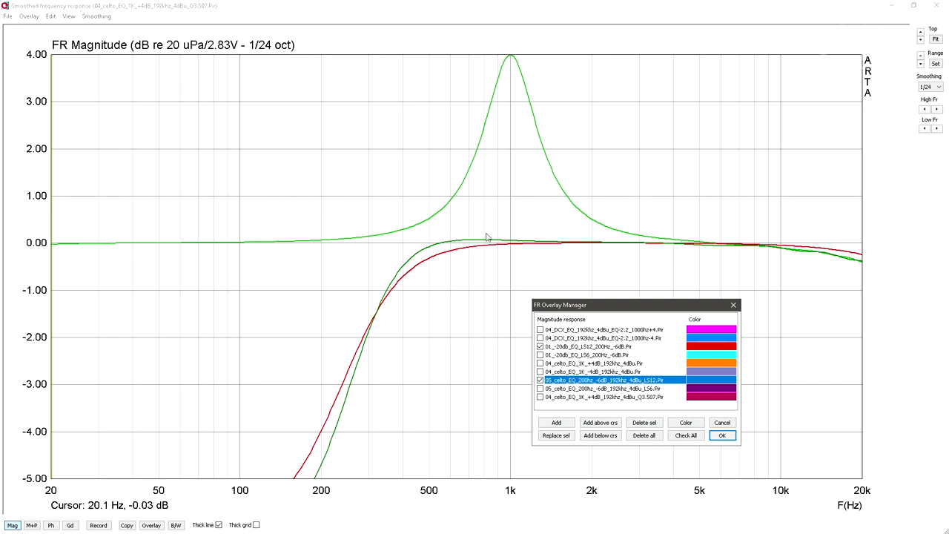
# Replace both LS12 overlays with the two 200 Hz -6 dB LS6 overlays for comparison, and move the overlay manager clear of their curves.
pyautogui.click(540, 356)
pyautogui.click(540, 346)
pyautogui.click(540, 380)
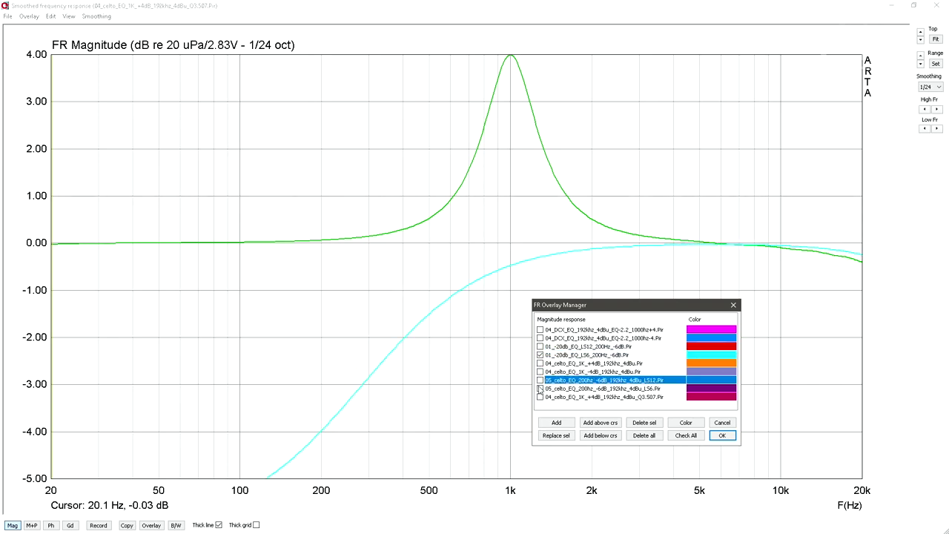
pyautogui.click(540, 388)
pyautogui.moveTo(630, 305); pyautogui.dragTo(745, 356)
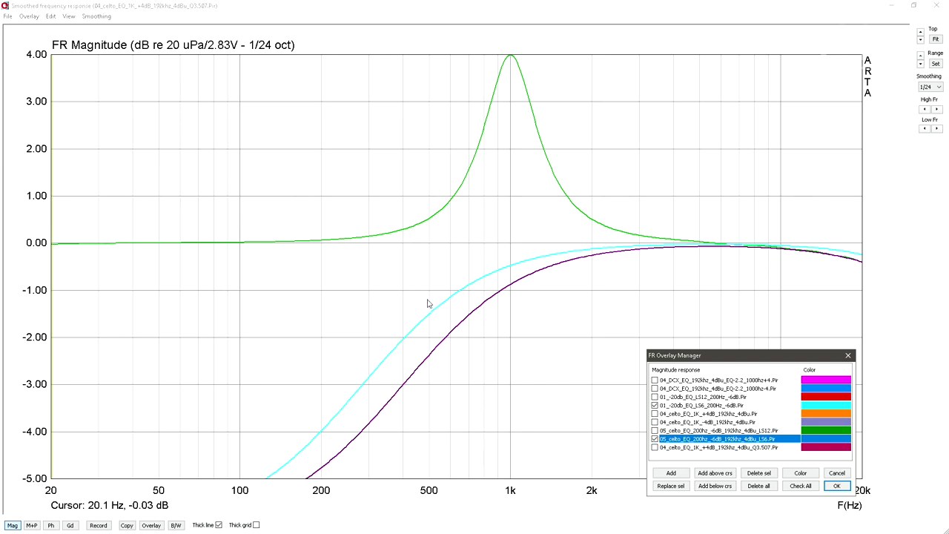
# Hide both LS6 overlays, show both LS12 overlays and the Celto Q3.507 overlay, and close the overlay manager.
pyautogui.click(720, 406)
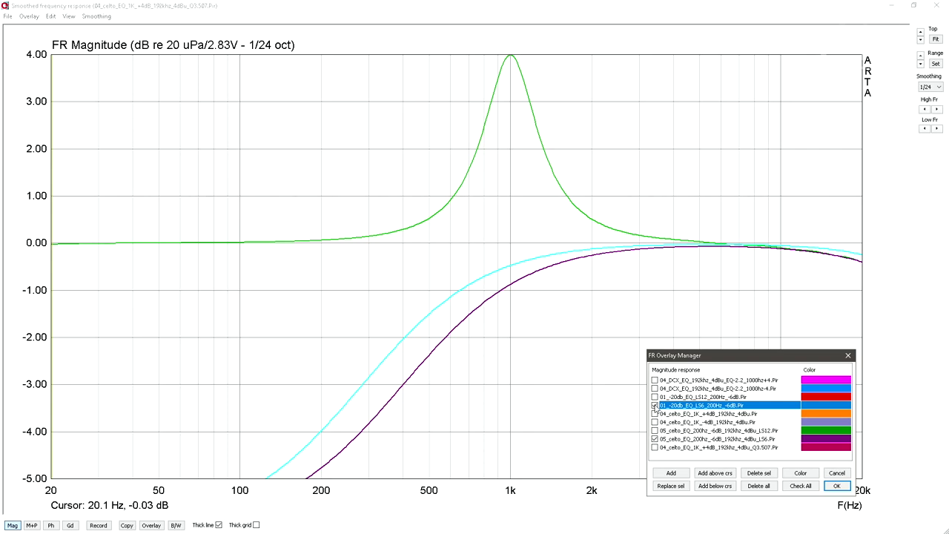
pyautogui.click(655, 397)
pyautogui.click(655, 438)
pyautogui.click(655, 447)
pyautogui.click(654, 430)
pyautogui.press('Return')
# Shift the magnitude scale to examine the low-frequency shelves of both LS12 curves, leaving the scale at 3 to -6 dB.
pyautogui.scroll(2, 420, 373)
pyautogui.scroll(-5, 444, 371)
pyautogui.scroll(-1, 405, 367)
pyautogui.scroll(1, 430, 354)
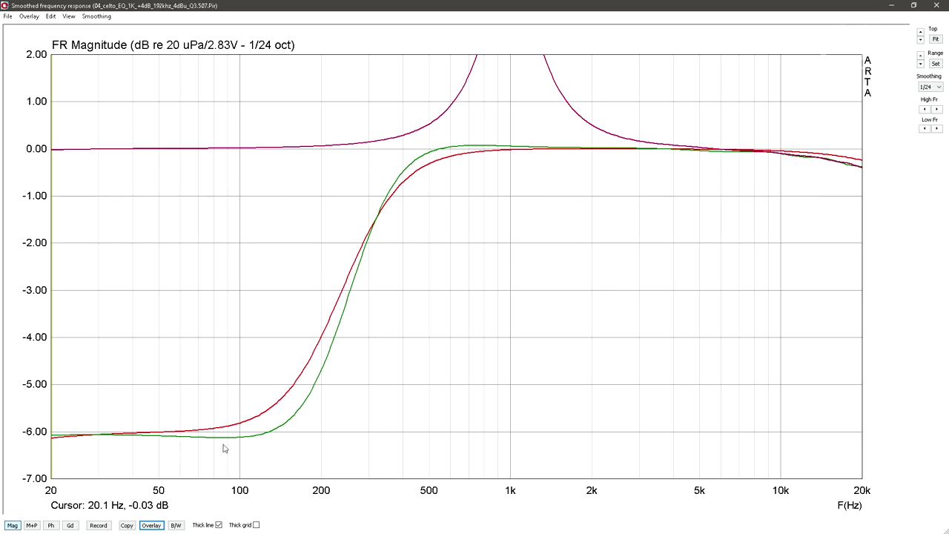
pyautogui.scroll(1, 374, 313)
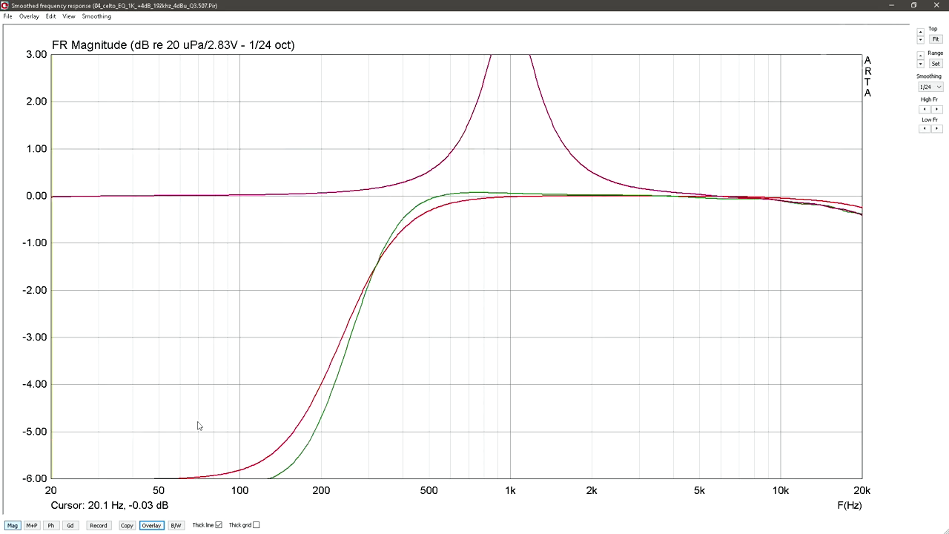